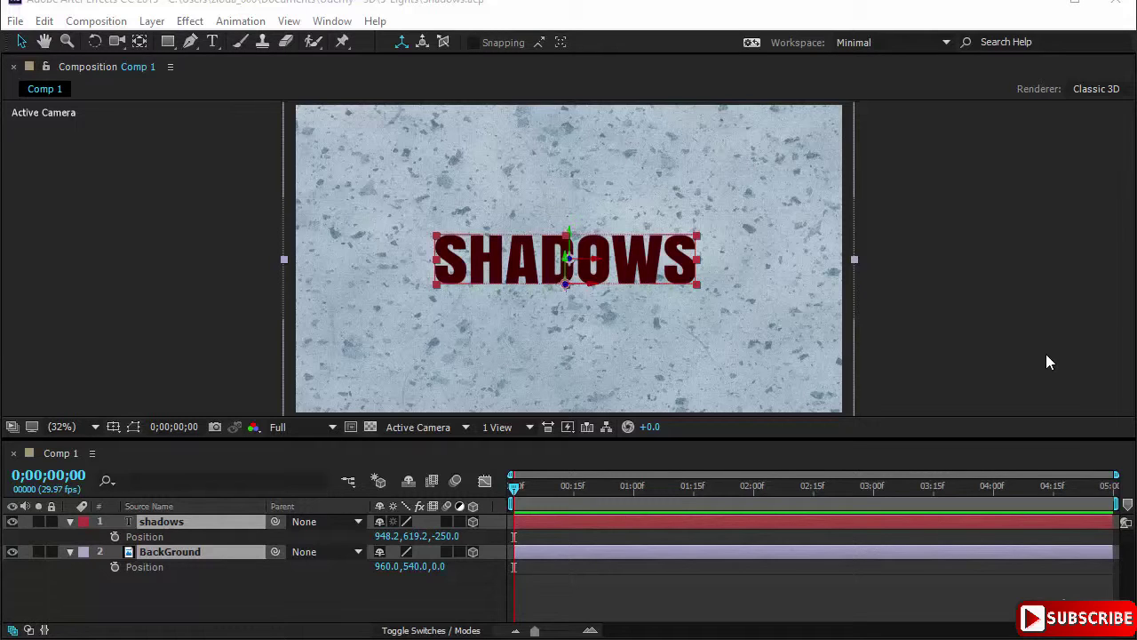
Step: Examine the depth gap between the shadows text and BackGround layers, including in the Left view, and return to the Active Camera view
left_click(621, 351)
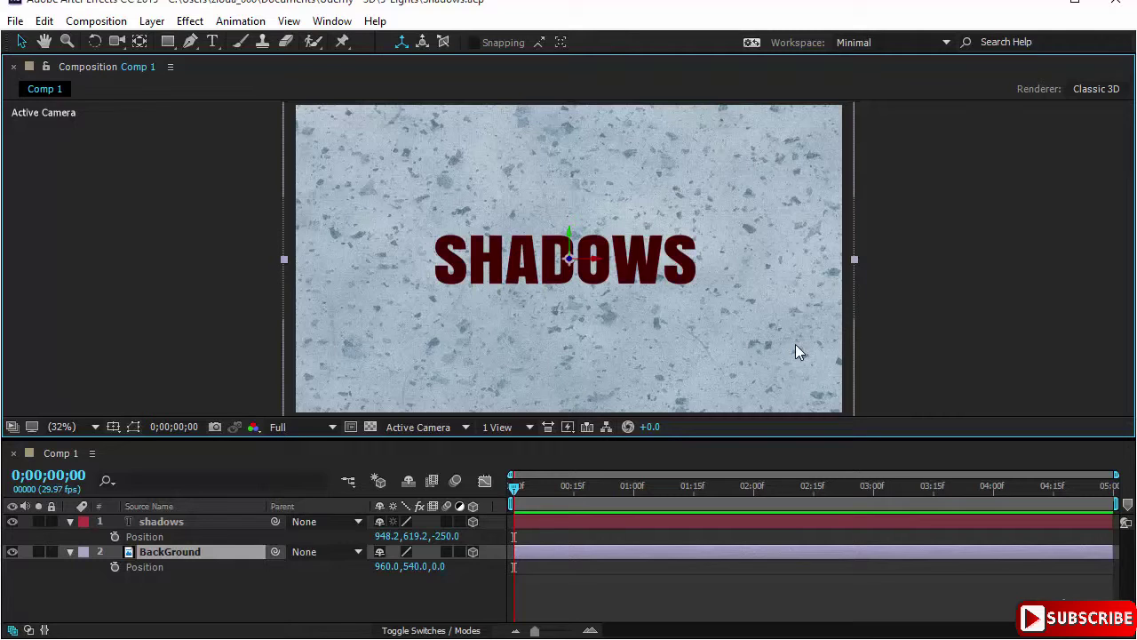
left_click(485, 284)
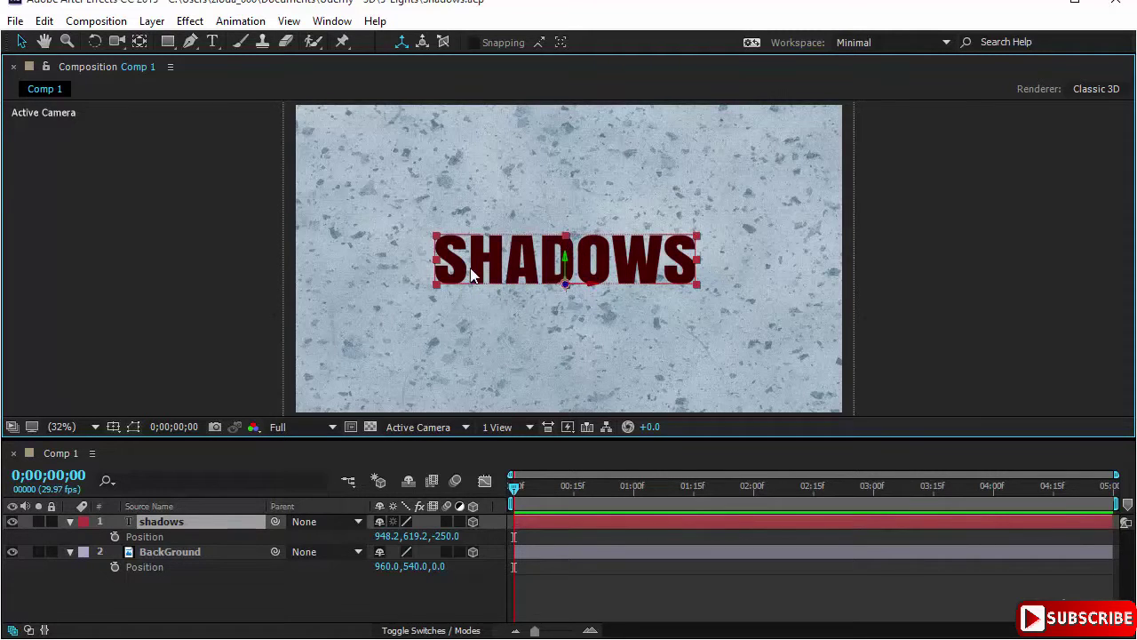
left_click(437, 593)
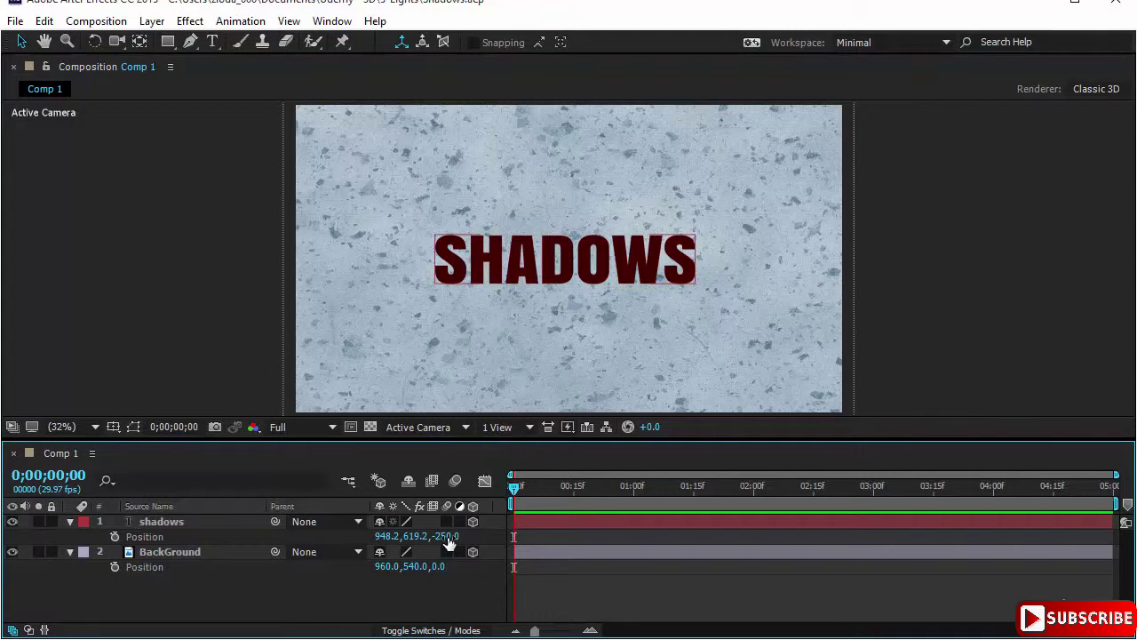
left_click(614, 168)
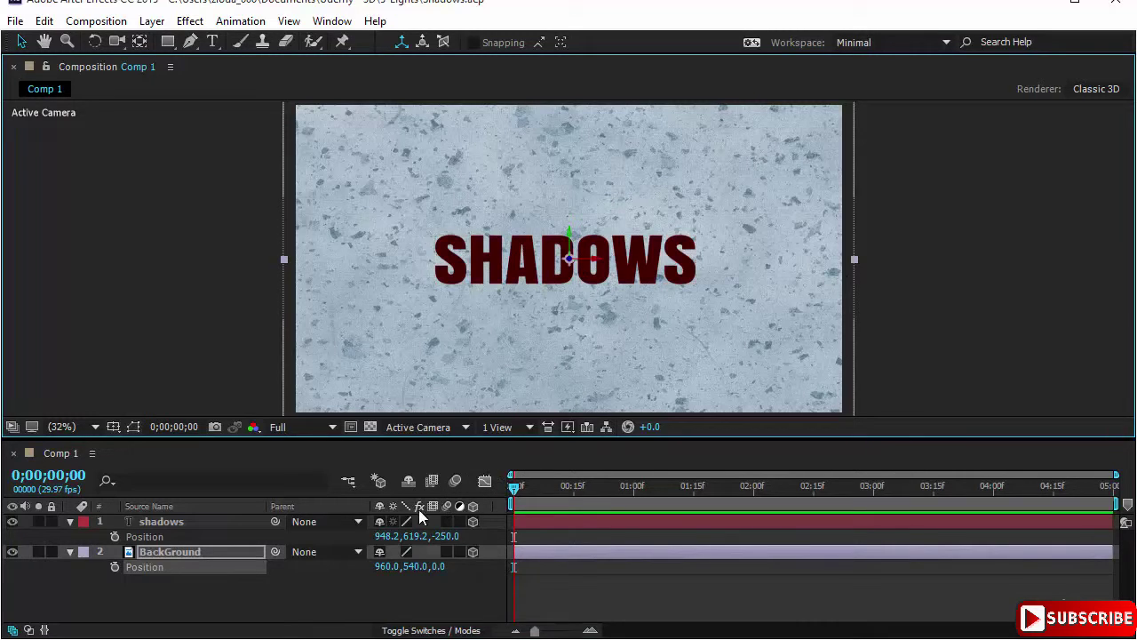
left_click(445, 428)
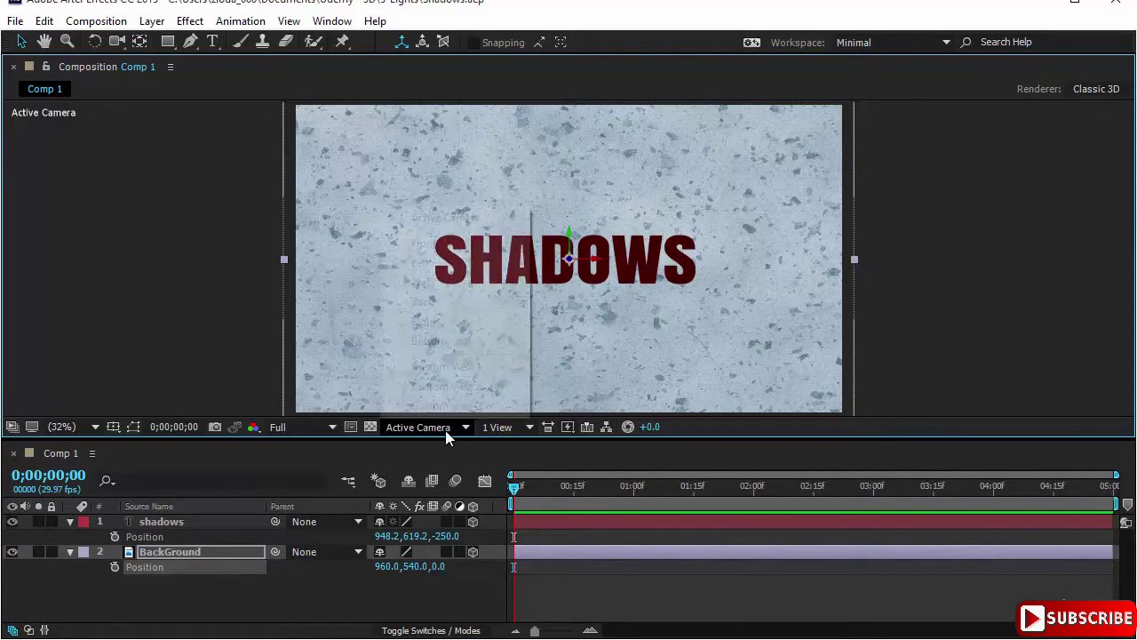
left_click(453, 264)
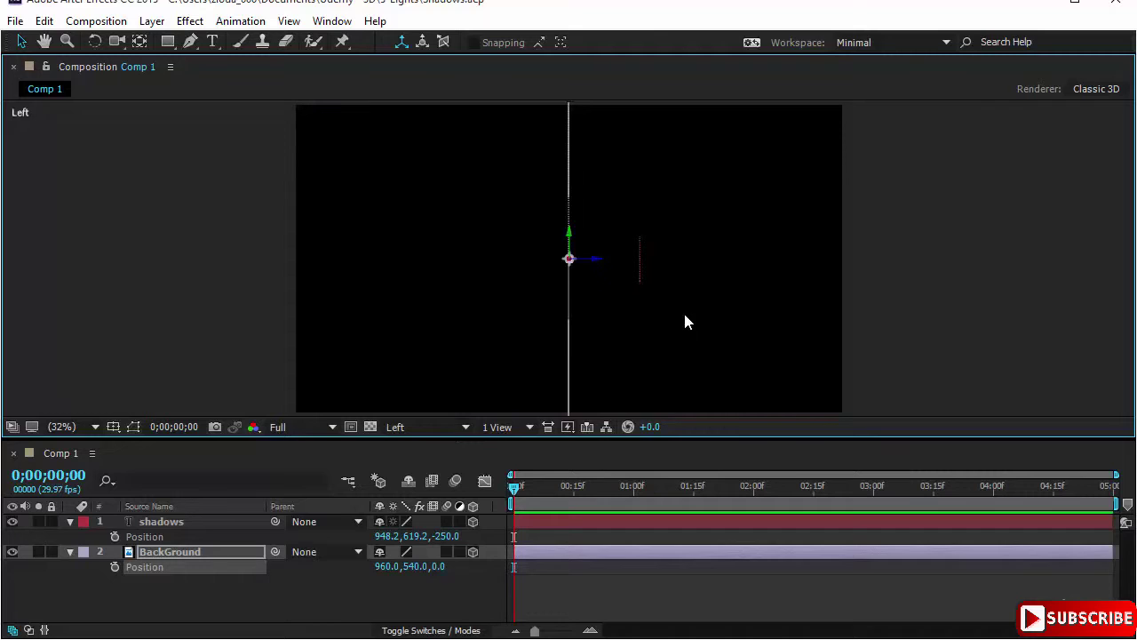
left_click(593, 325)
left_click(572, 336)
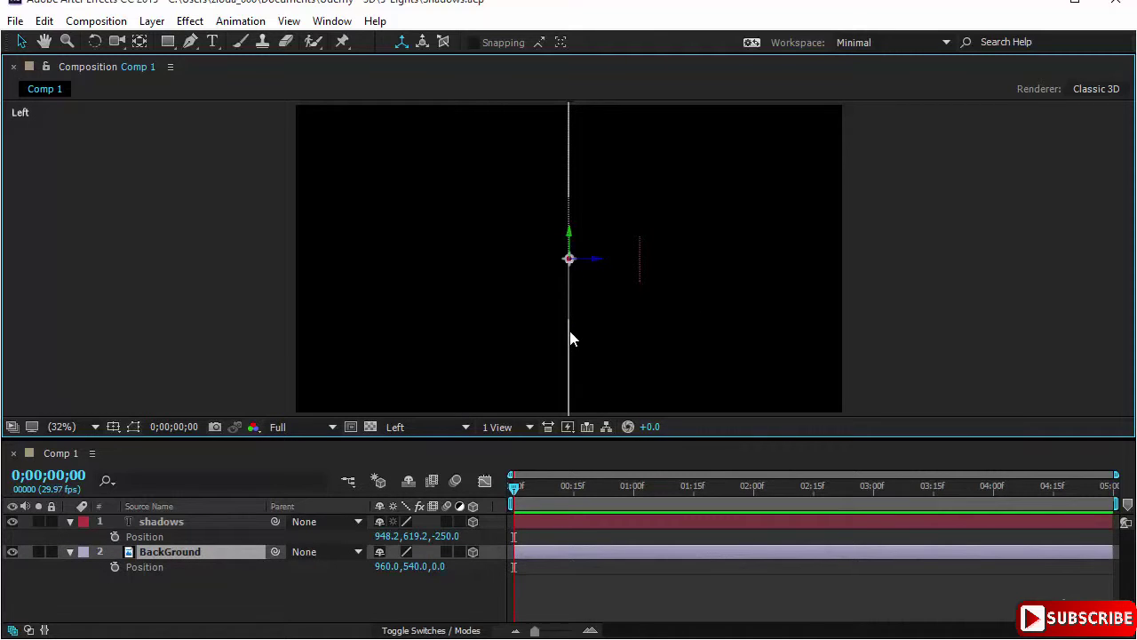
left_click(640, 278)
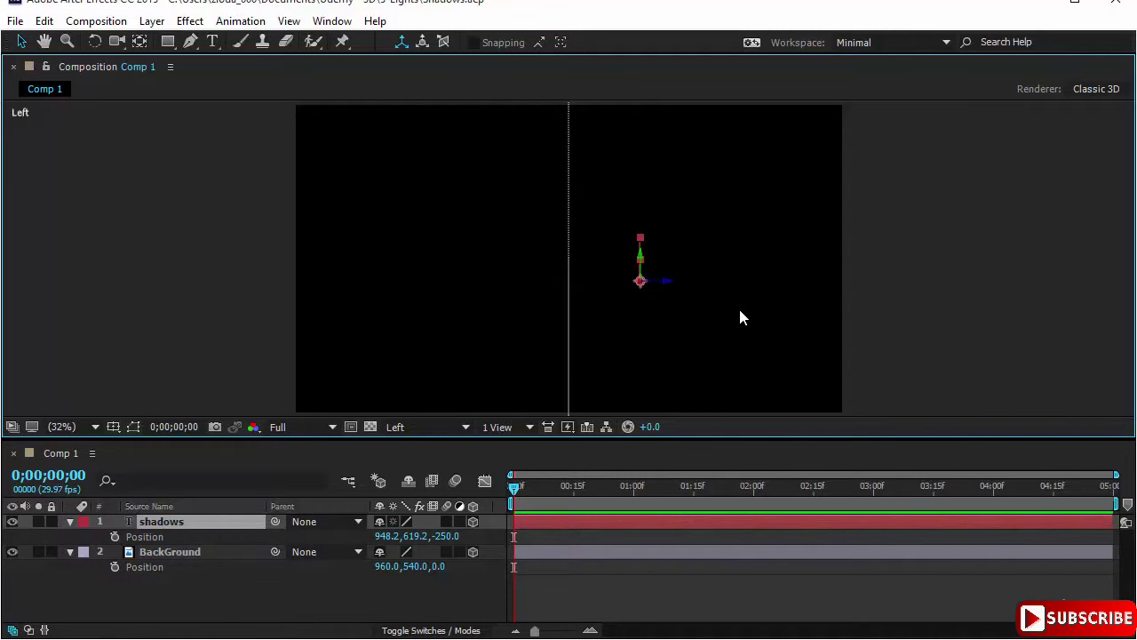
left_click(940, 322)
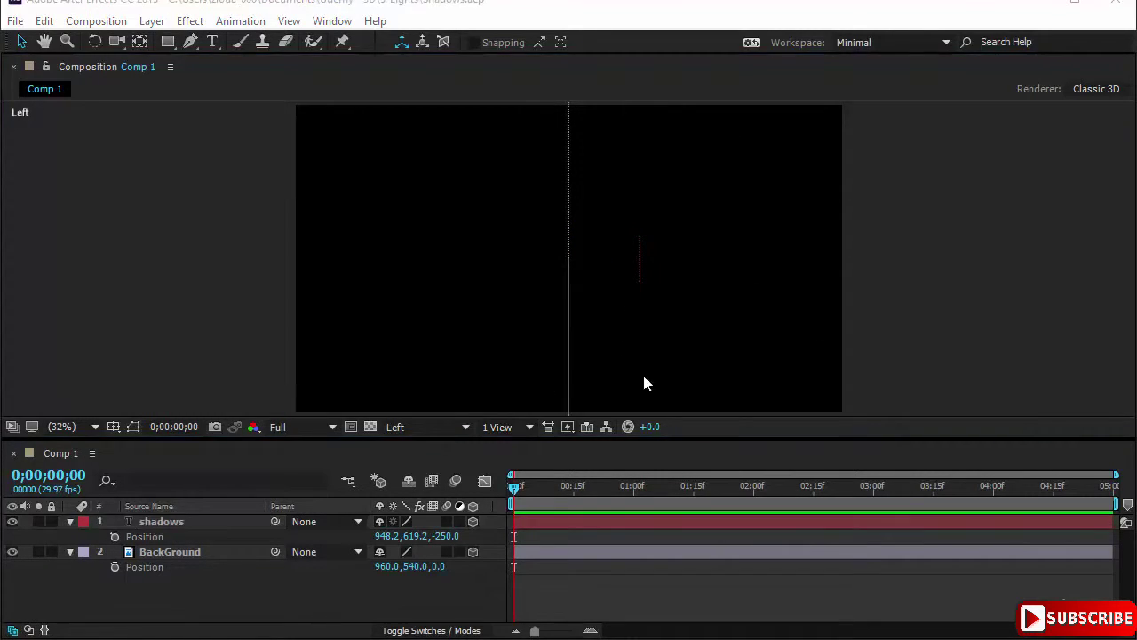
left_click(453, 428)
left_click(464, 225)
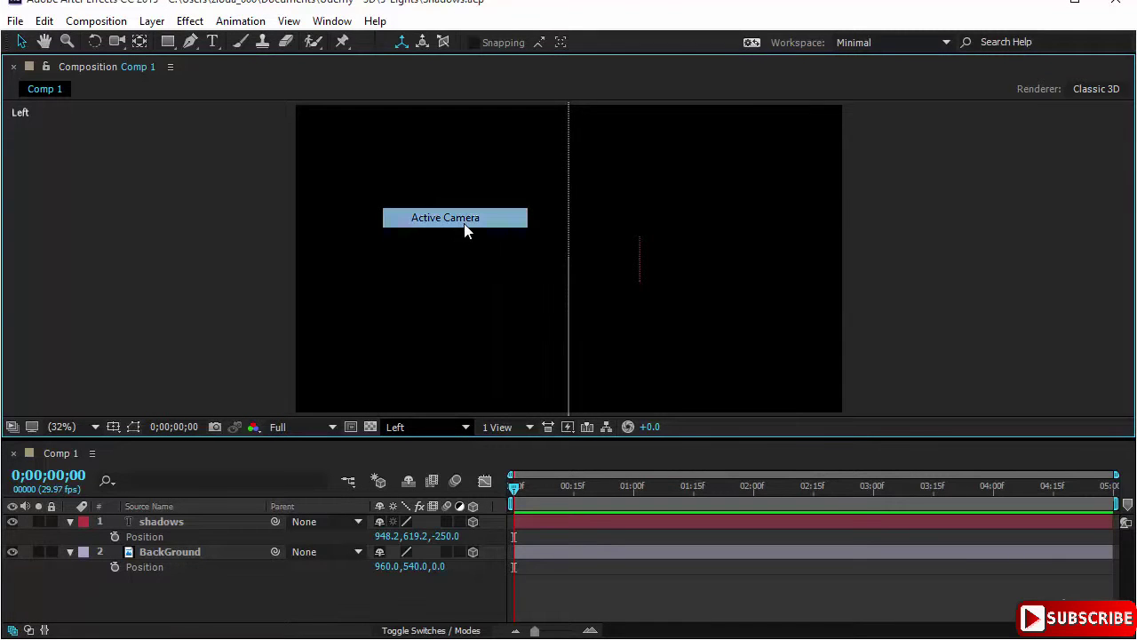
Step: Start a new light named Shadow Light with the Point light type and a white FFFFFF color
right_click(348, 606)
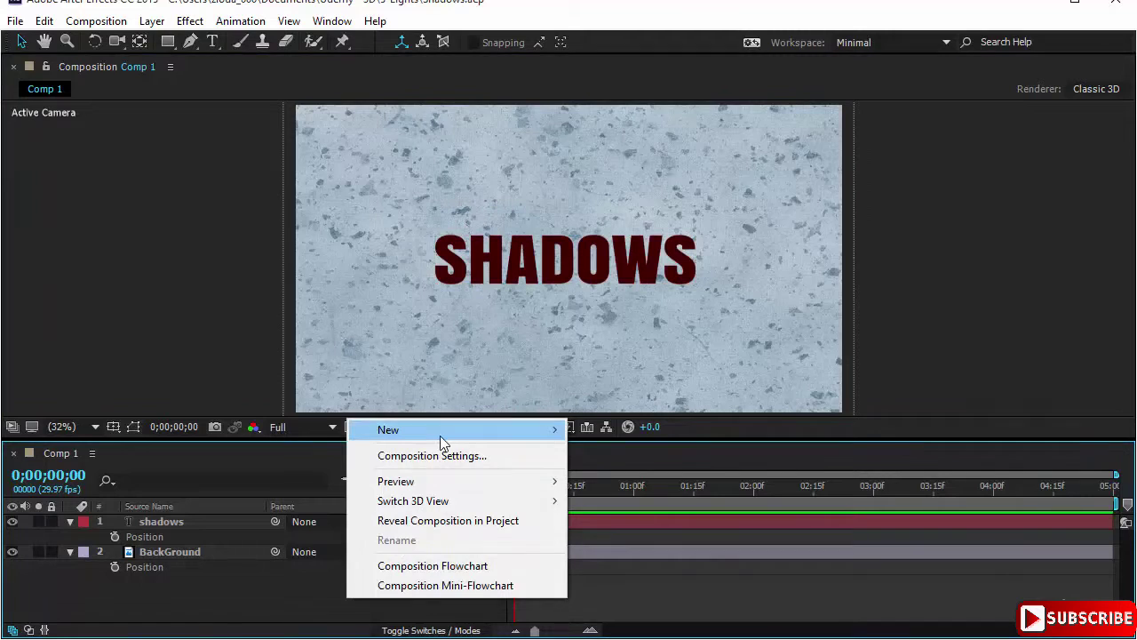
mouse_move(440, 435)
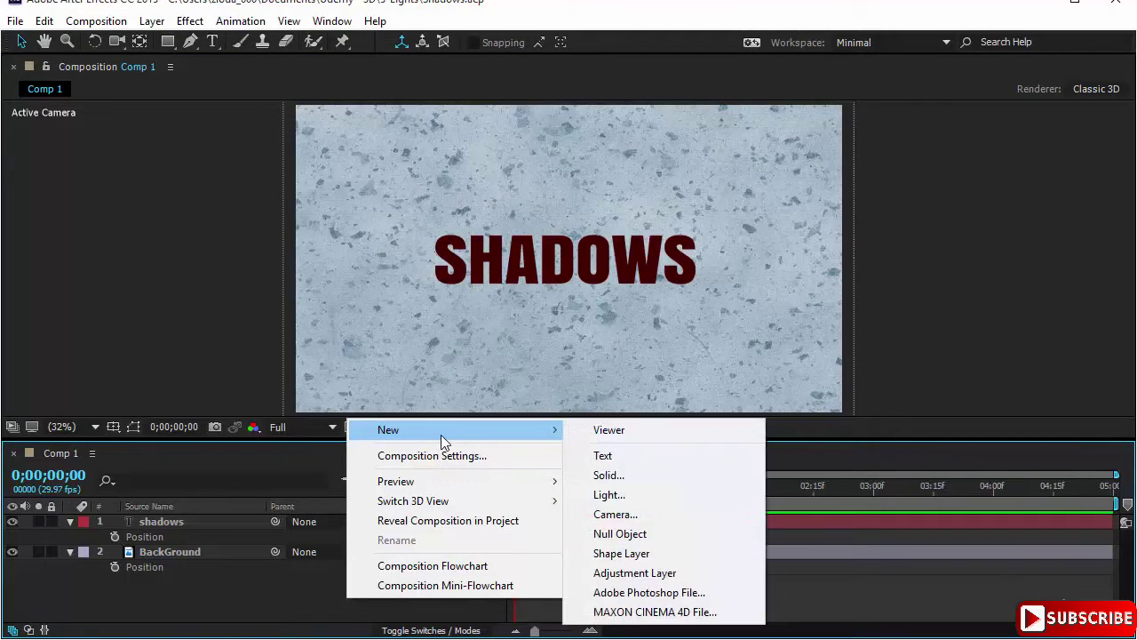
left_click(649, 503)
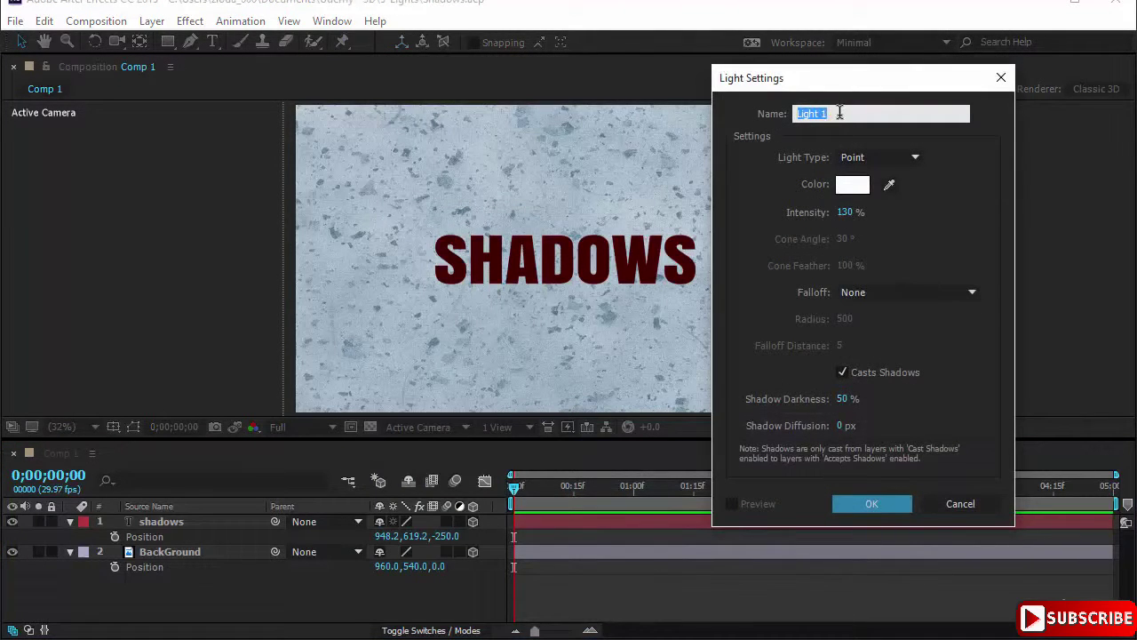
type("Shadow Light")
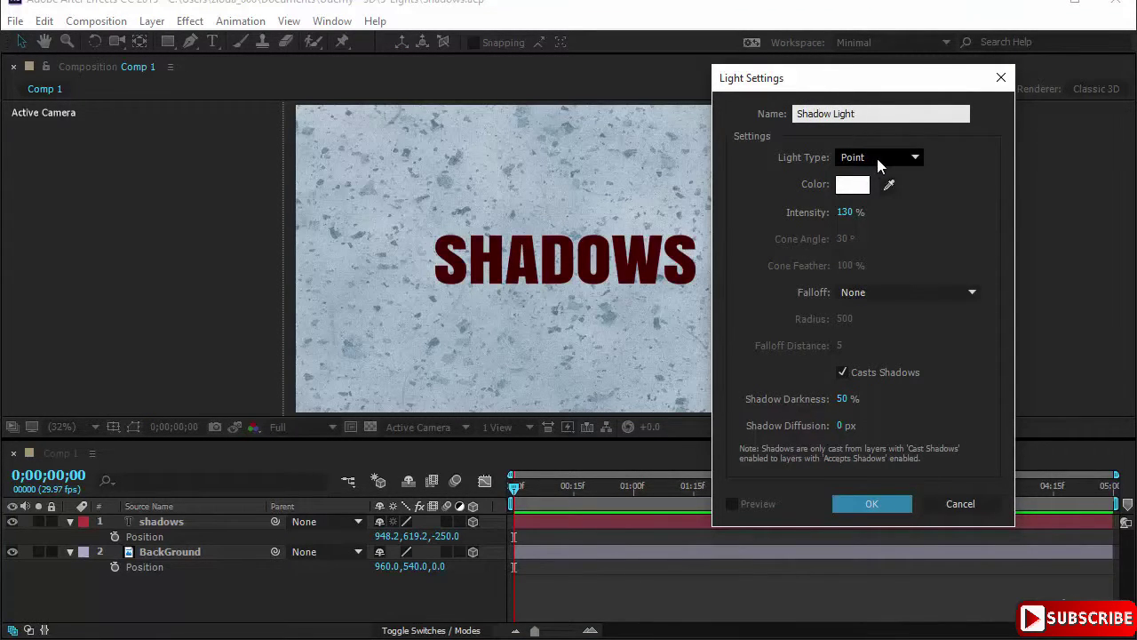
left_click(916, 159)
left_click(909, 218)
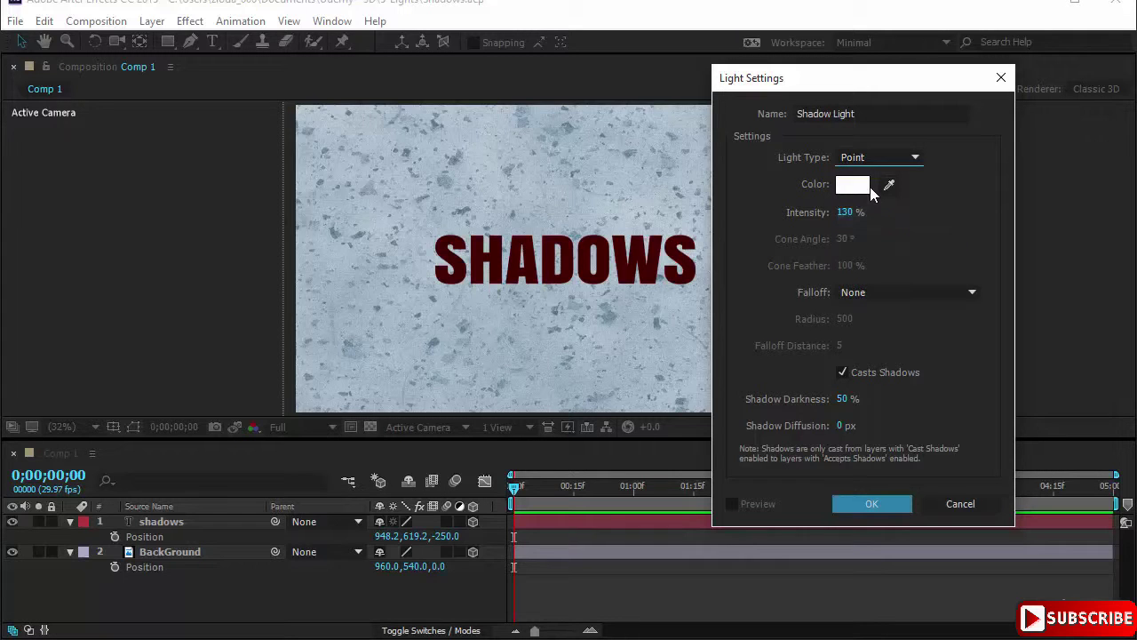
left_click(862, 185)
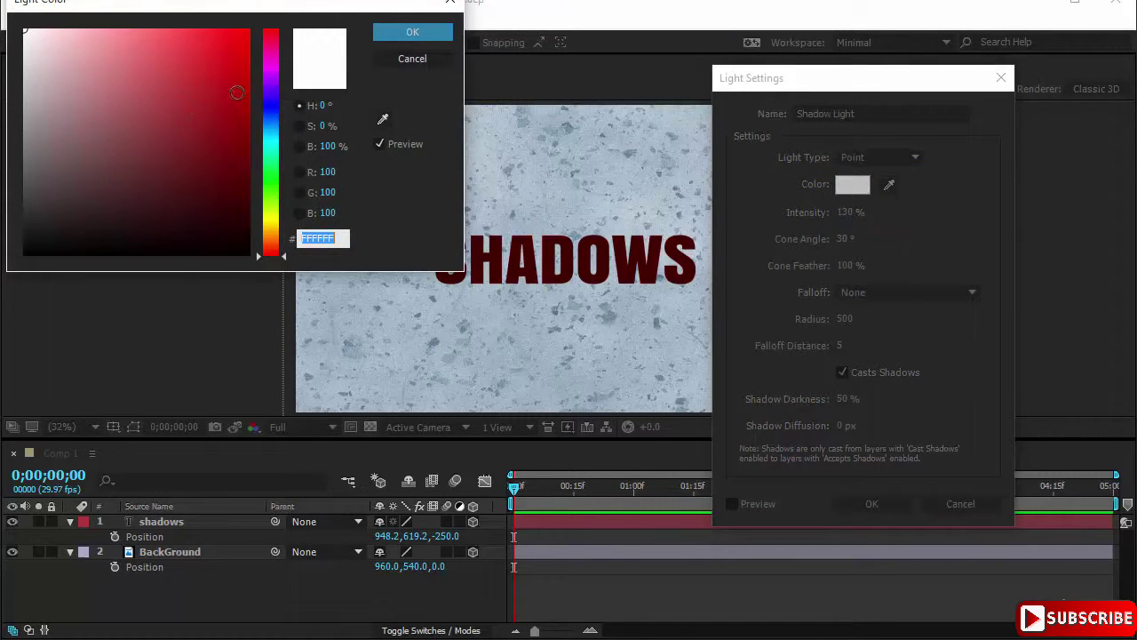
left_click(412, 33)
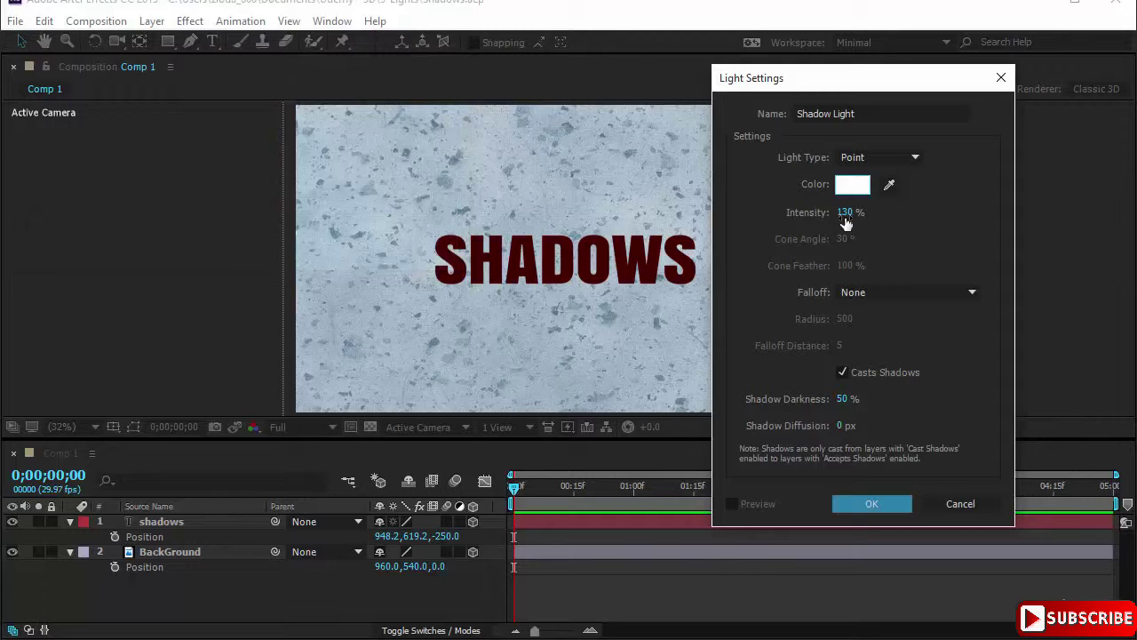
Step: Create the light with 130% intensity and Casts Shadows enabled, and move it to just above the center of the text
left_click(845, 213)
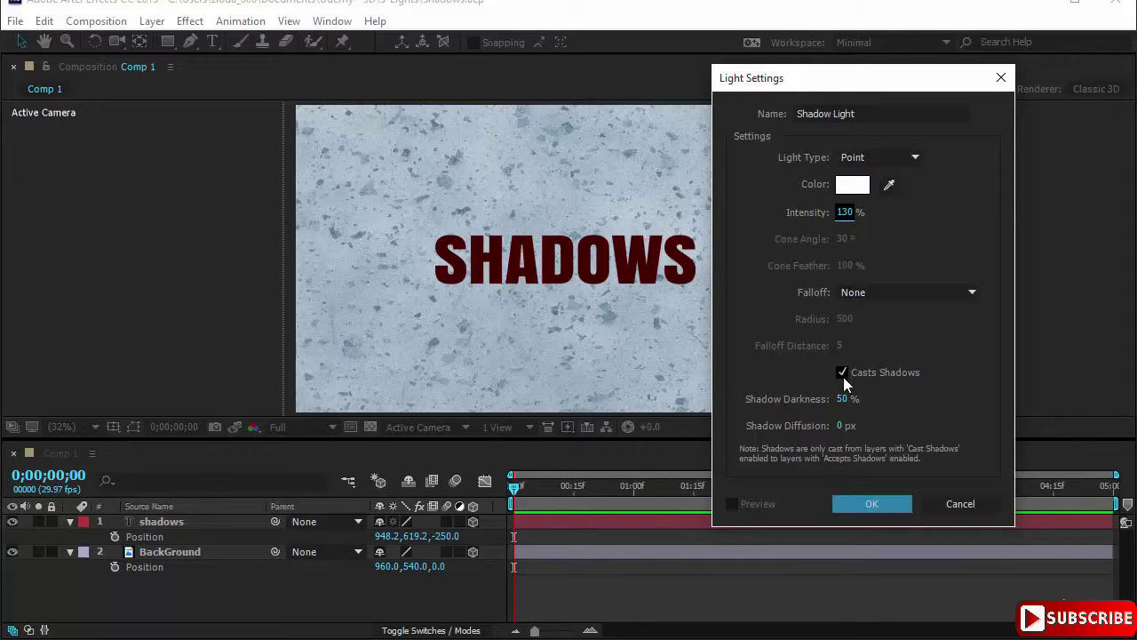
left_click(843, 373)
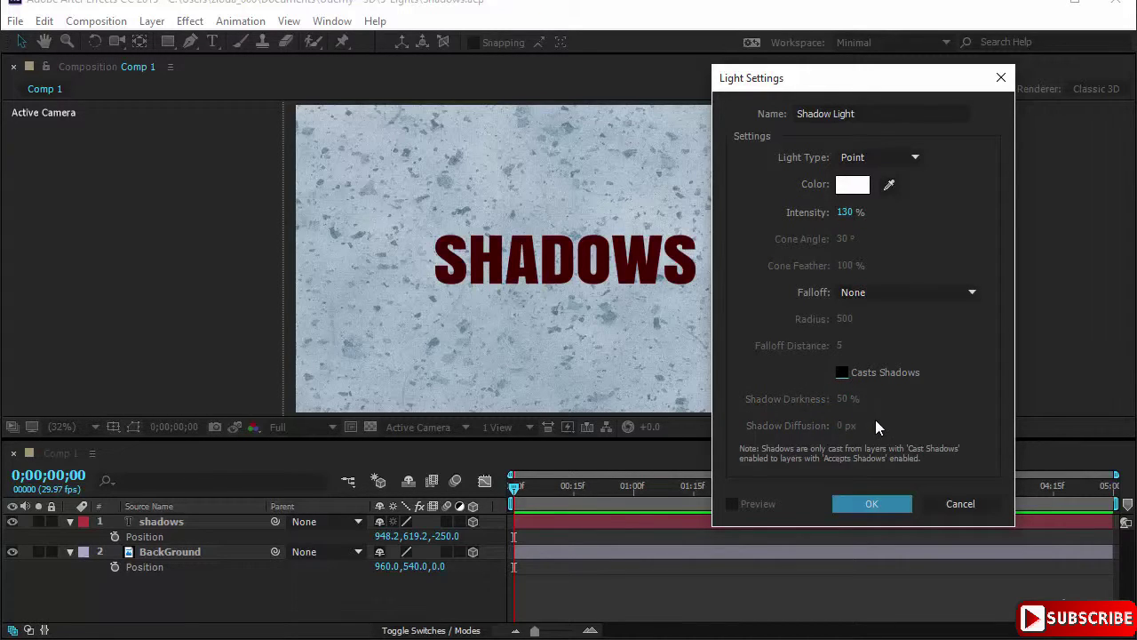
left_click(843, 373)
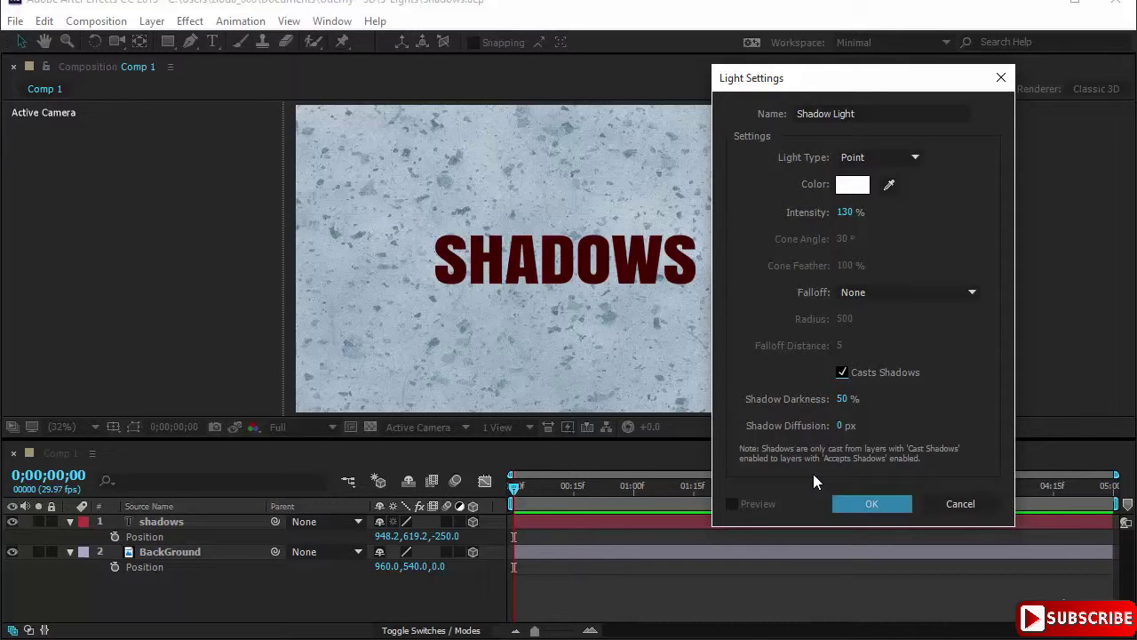
left_click(867, 506)
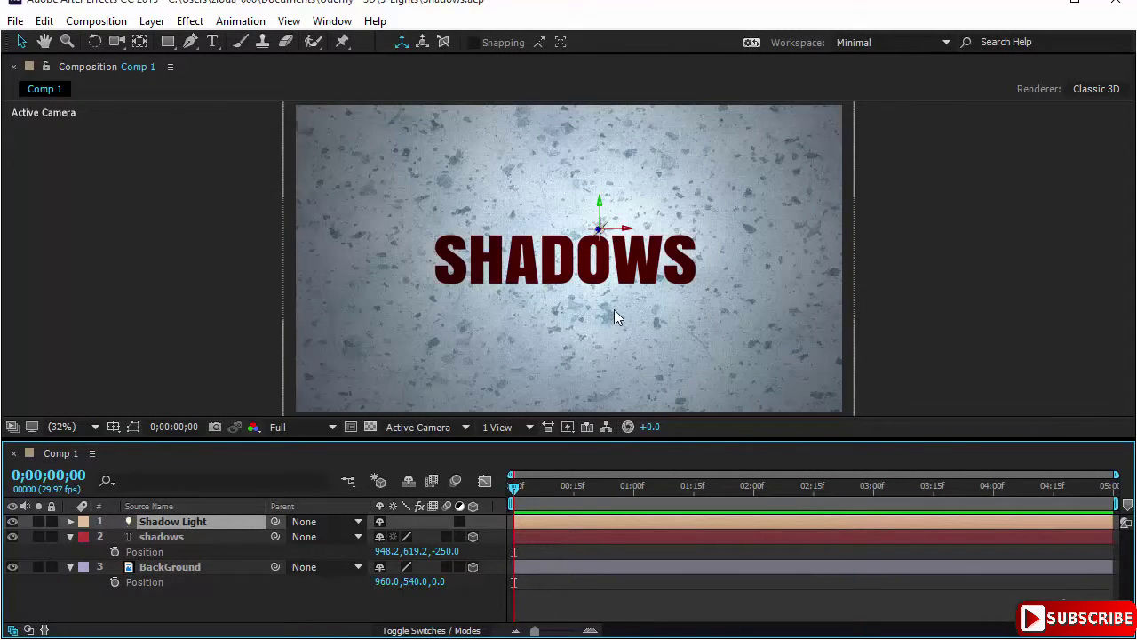
left_click_drag(600, 202, 601, 226)
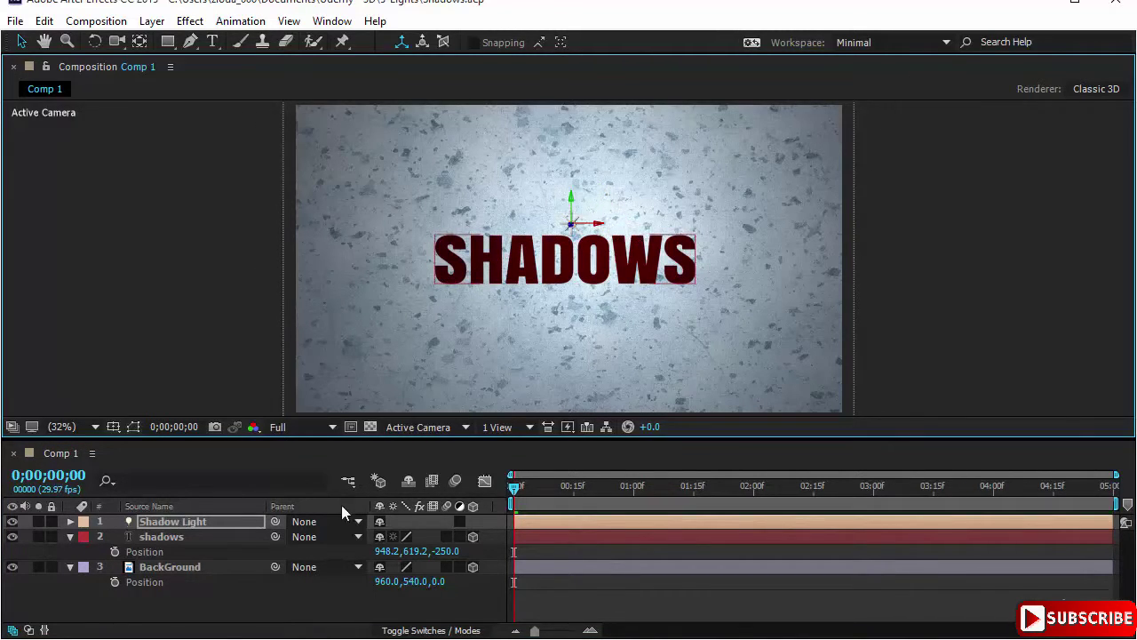
Step: Reveal the BackGround layer's Material Options and examine its Casts Shadows and Accepts Shadows settings
left_click(199, 565)
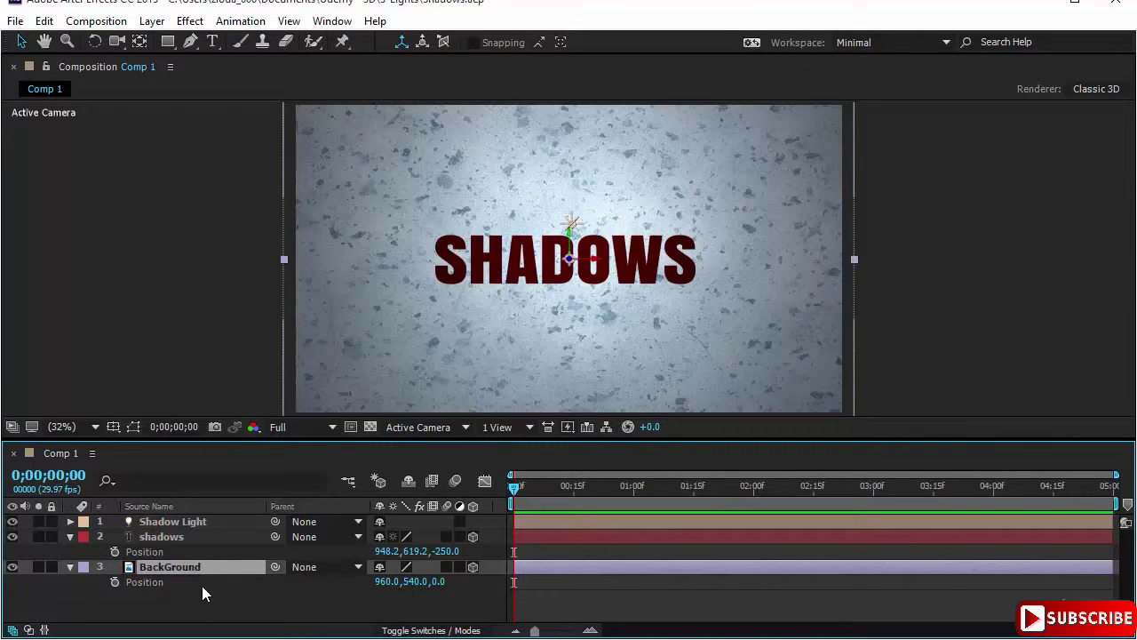
key("a")
key("a")
scroll(221, 588, "down", 1)
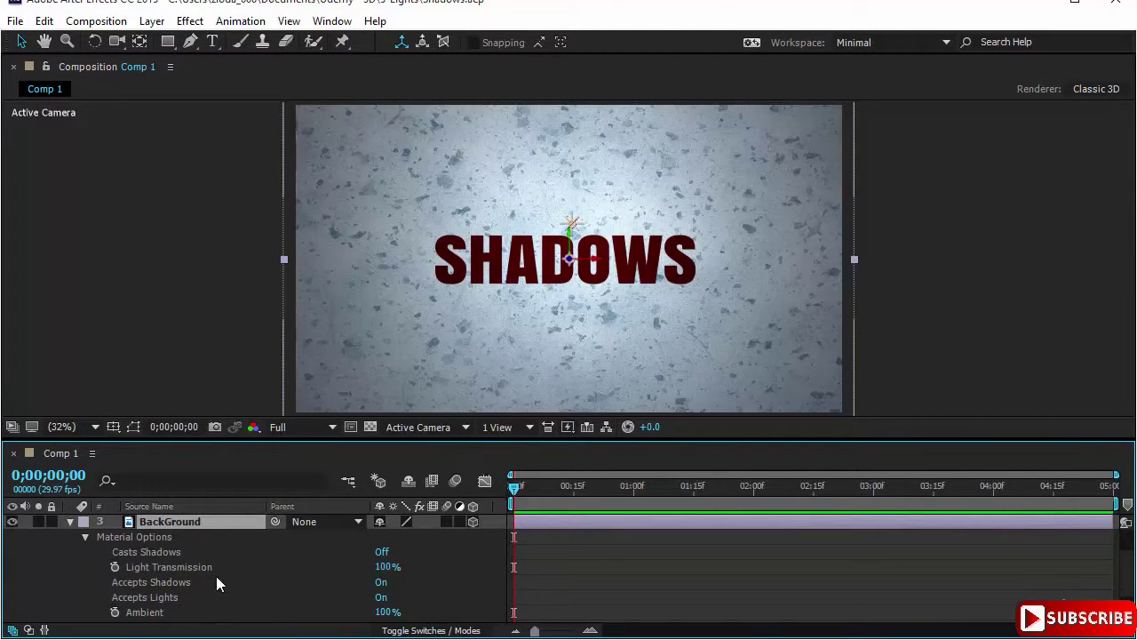
left_click(197, 550)
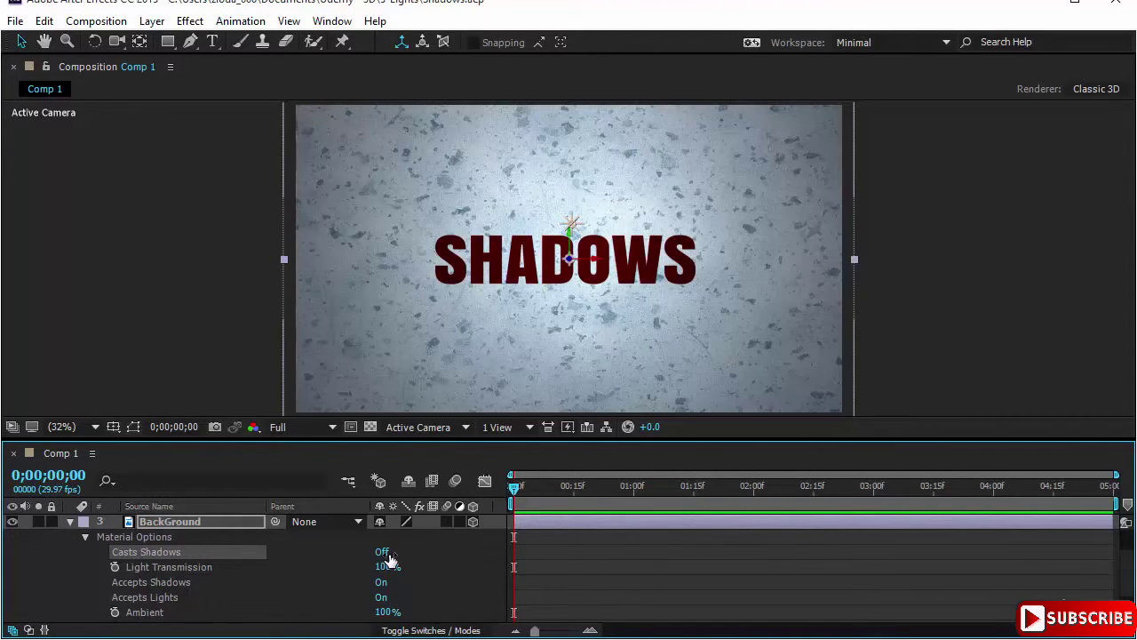
left_click(231, 524)
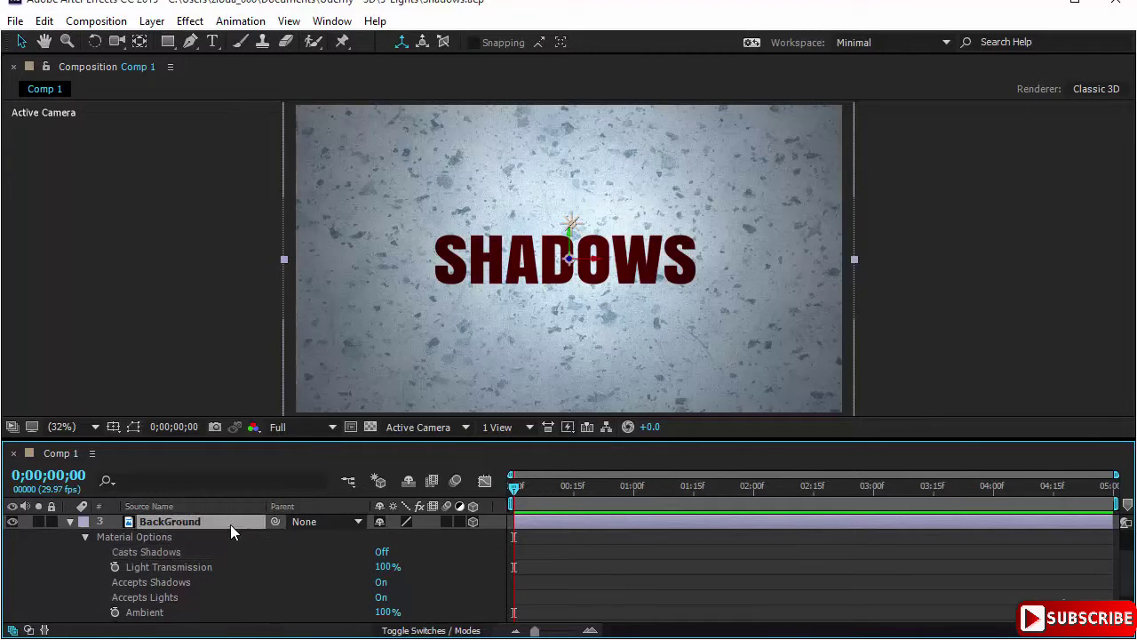
left_click(219, 554)
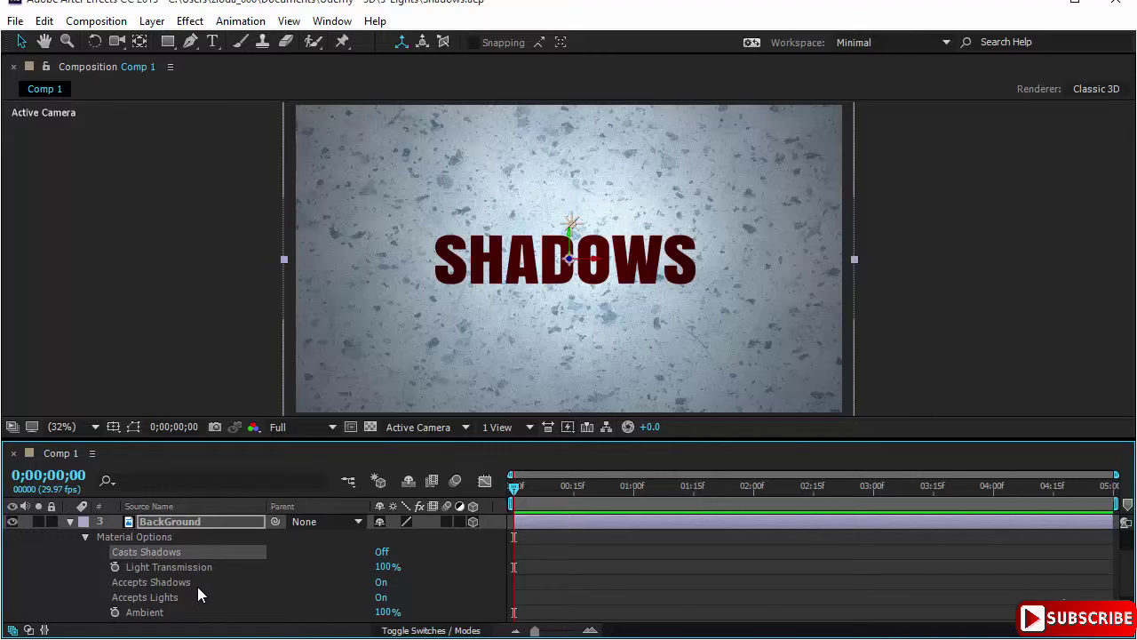
left_click(198, 585)
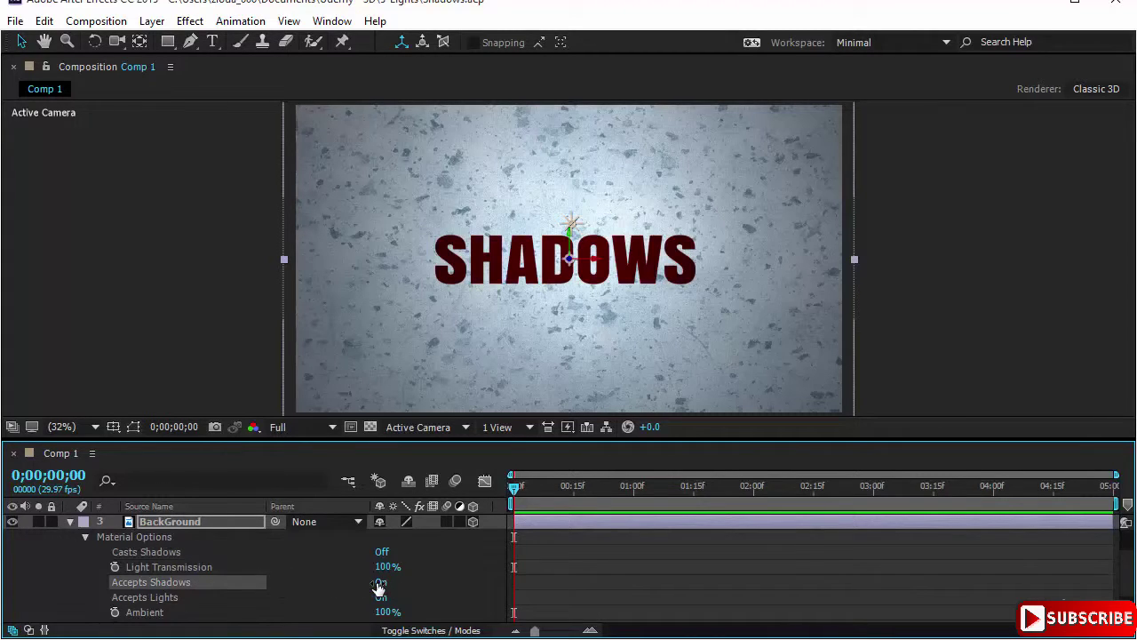
left_click(260, 552)
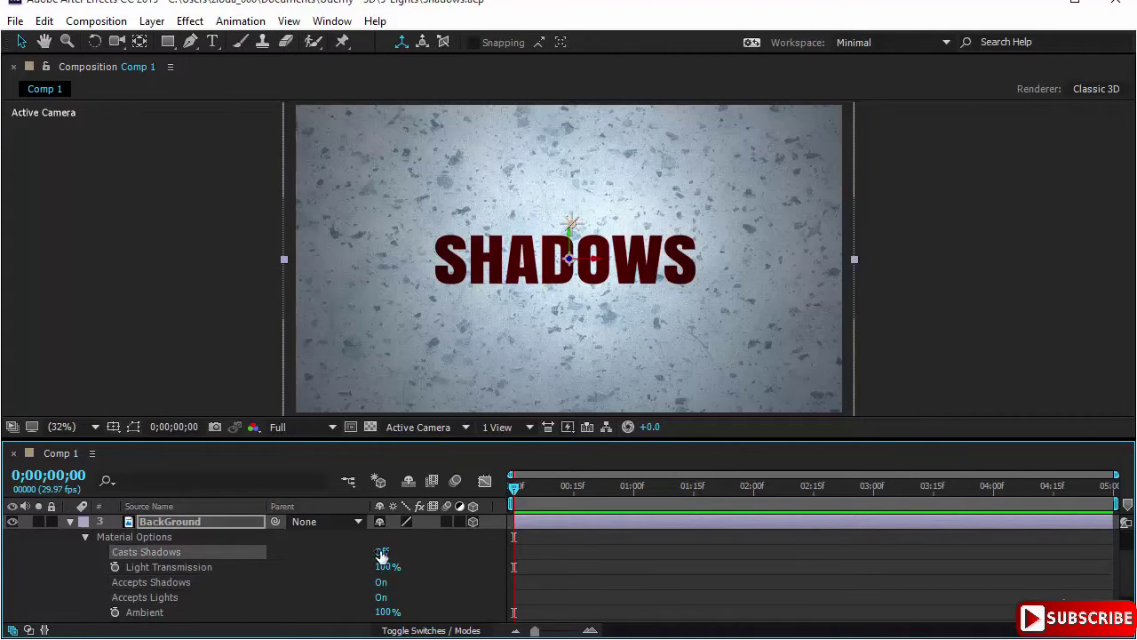
left_click(241, 585)
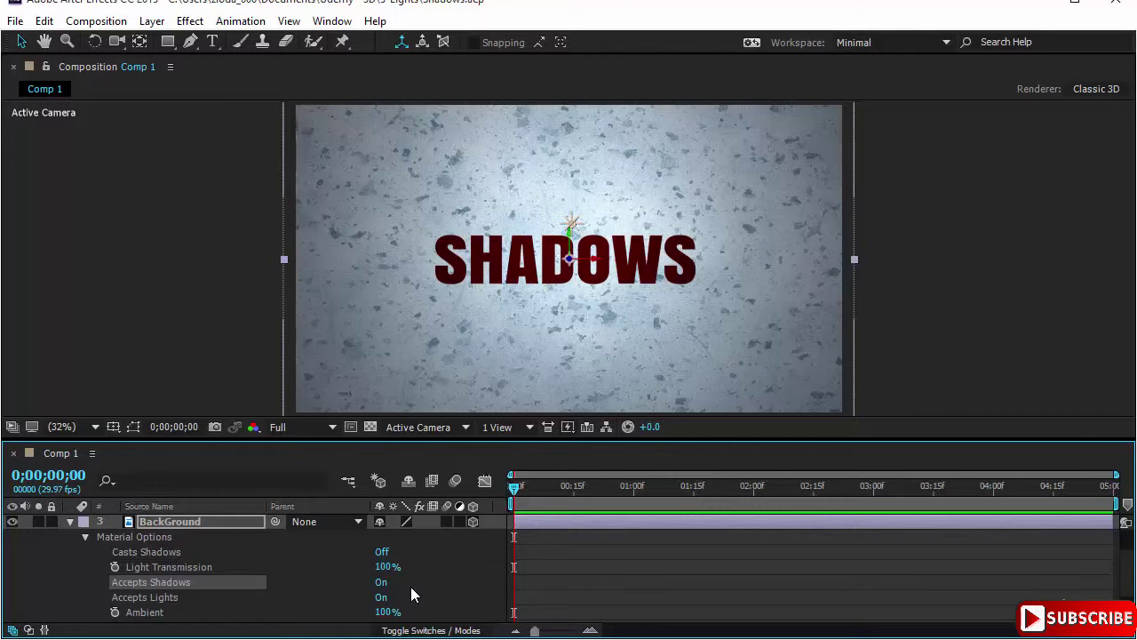
Step: Reveal the shadows text layer's Material Options, try Casts Shadows set to Only, and switch it back to Off
scroll(411, 588, "up", 1)
left_click(212, 535)
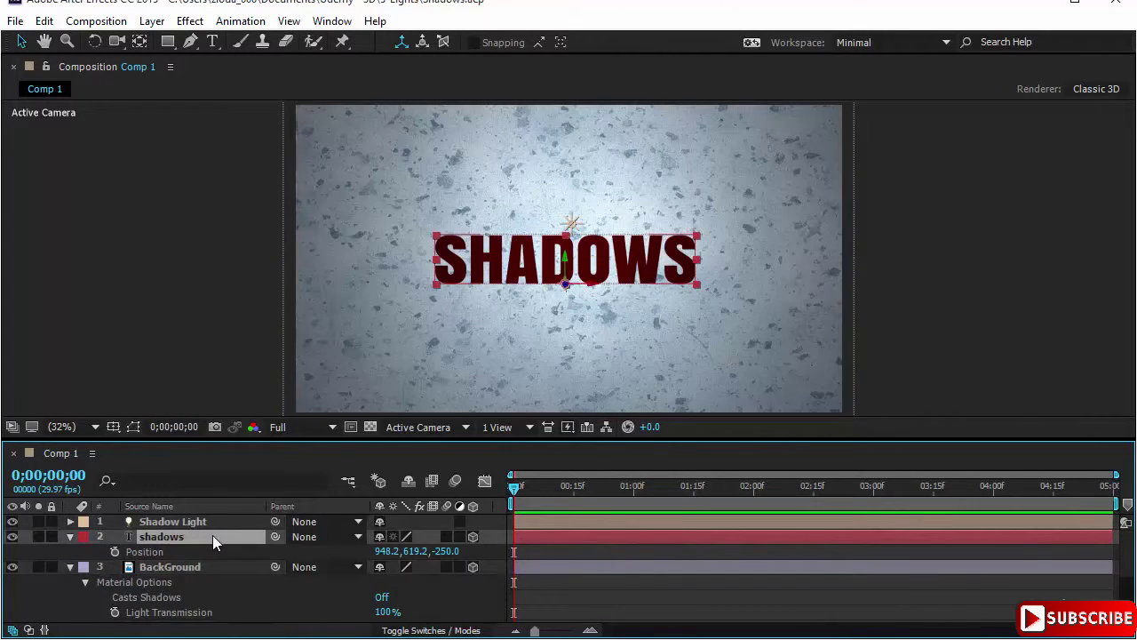
key("a")
key("a")
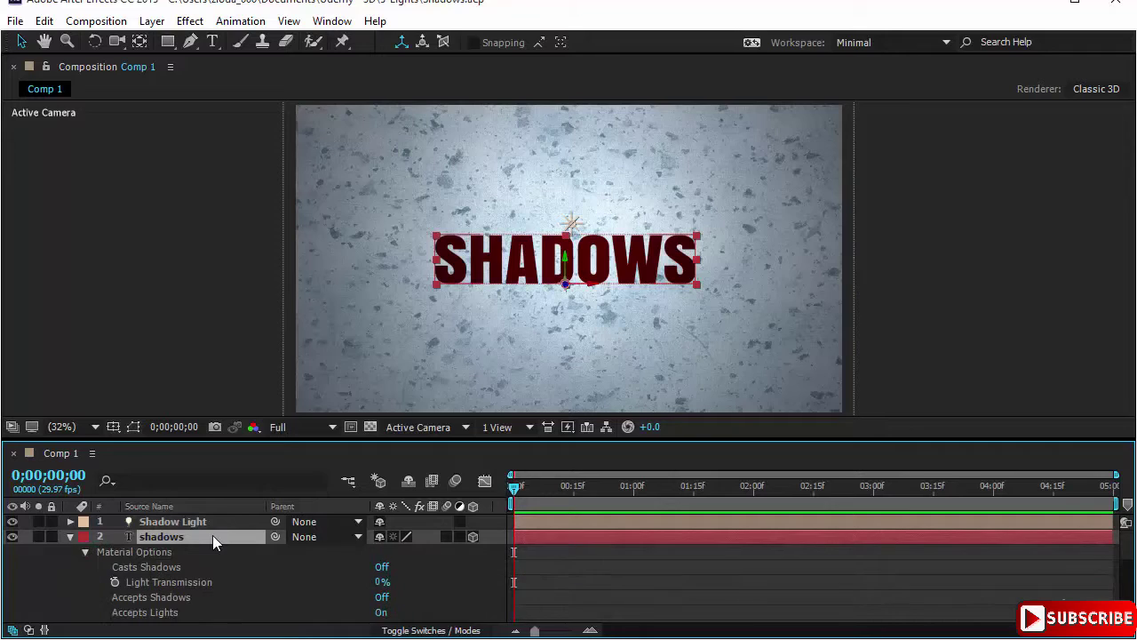
left_click(165, 568)
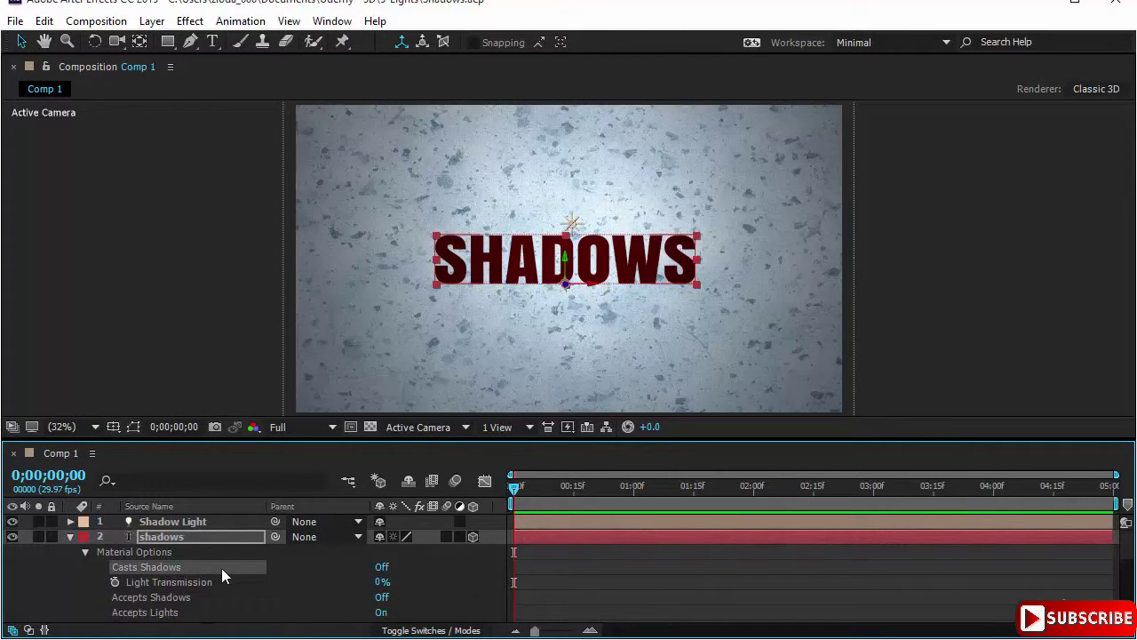
left_click(383, 567)
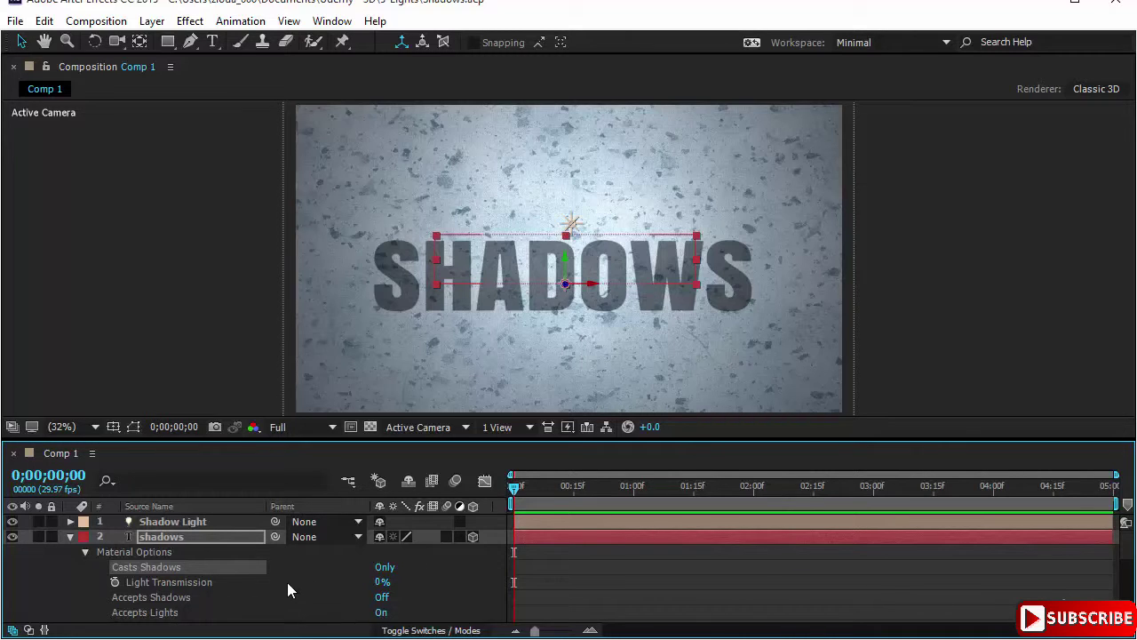
left_click(387, 568)
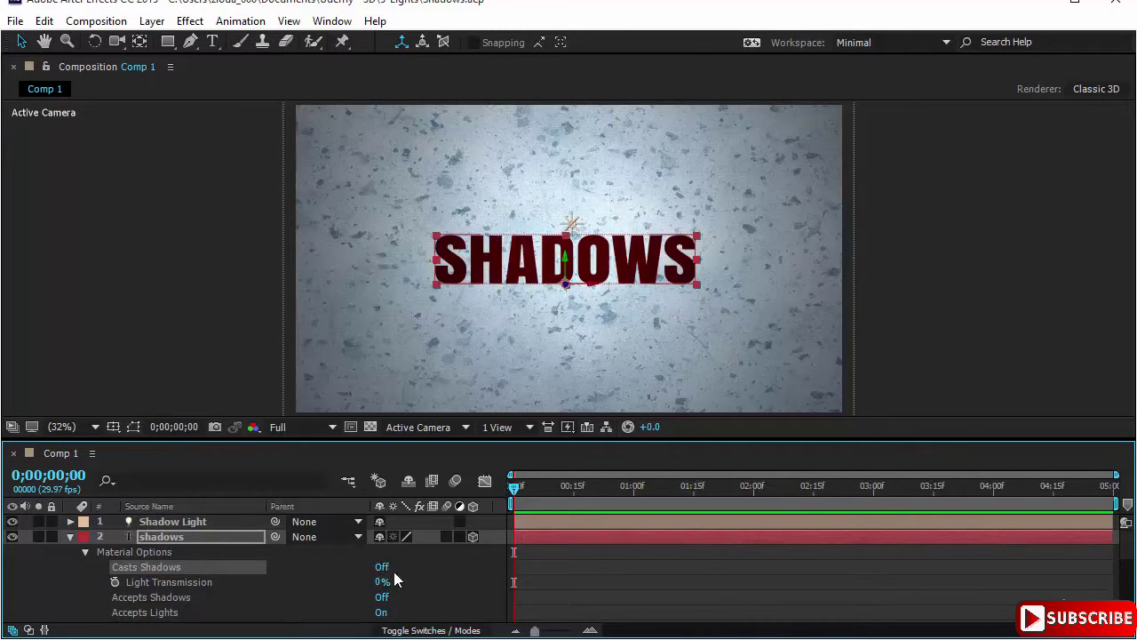
Step: Set the shadows text layer's Casts Shadows to On and its Light Transmission to 100%
left_click(381, 567)
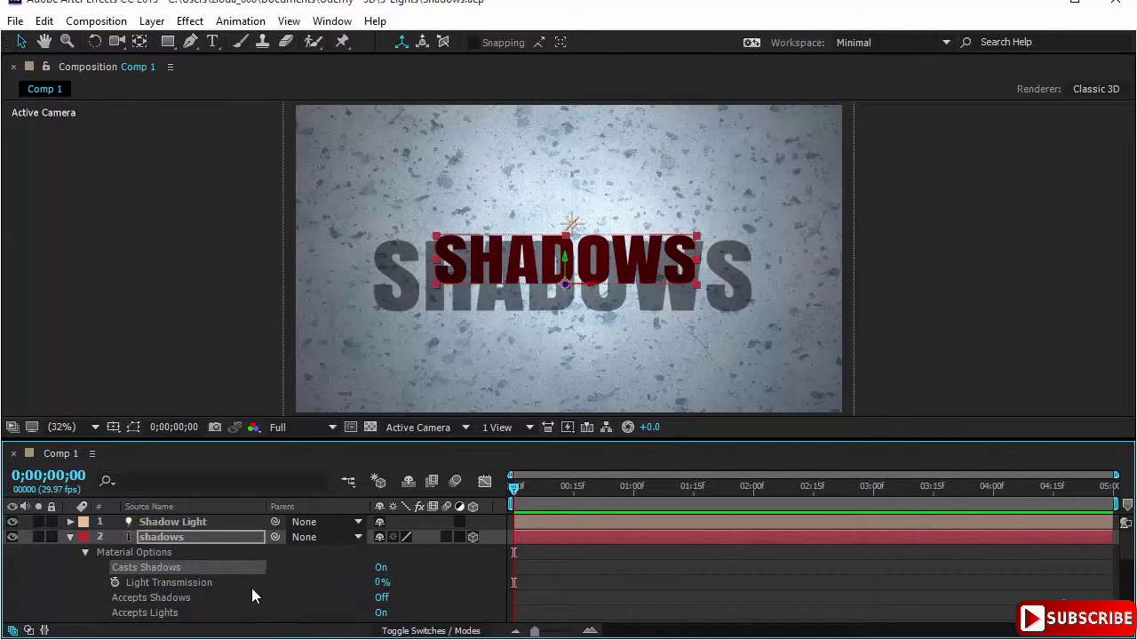
left_click(215, 583)
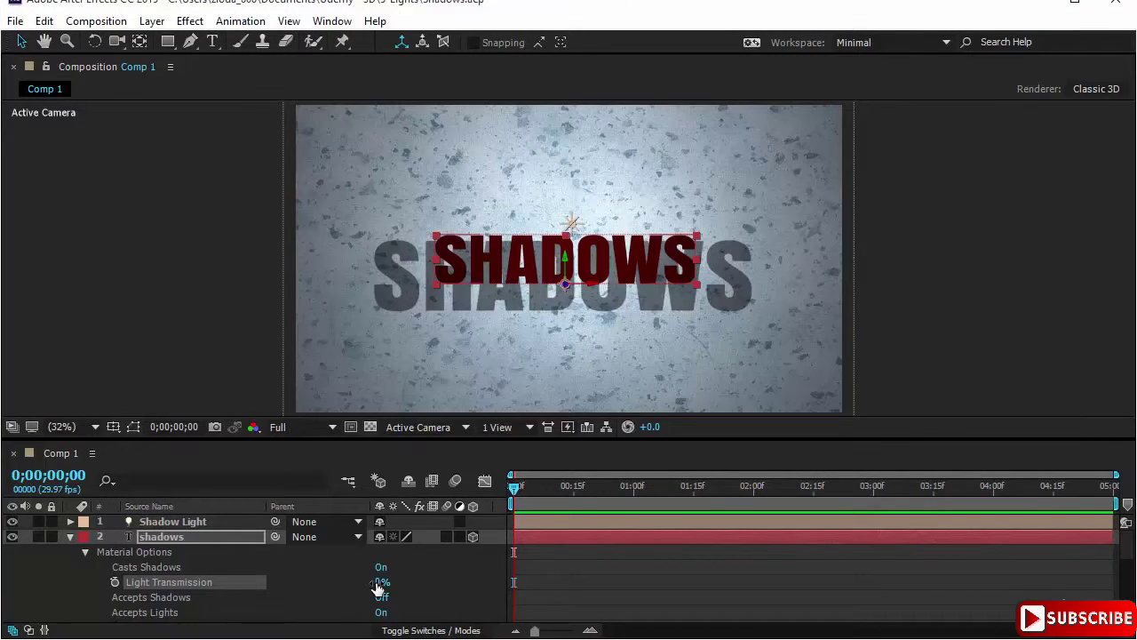
left_click_drag(378, 589, 420, 590)
left_click_drag(459, 591, 506, 592)
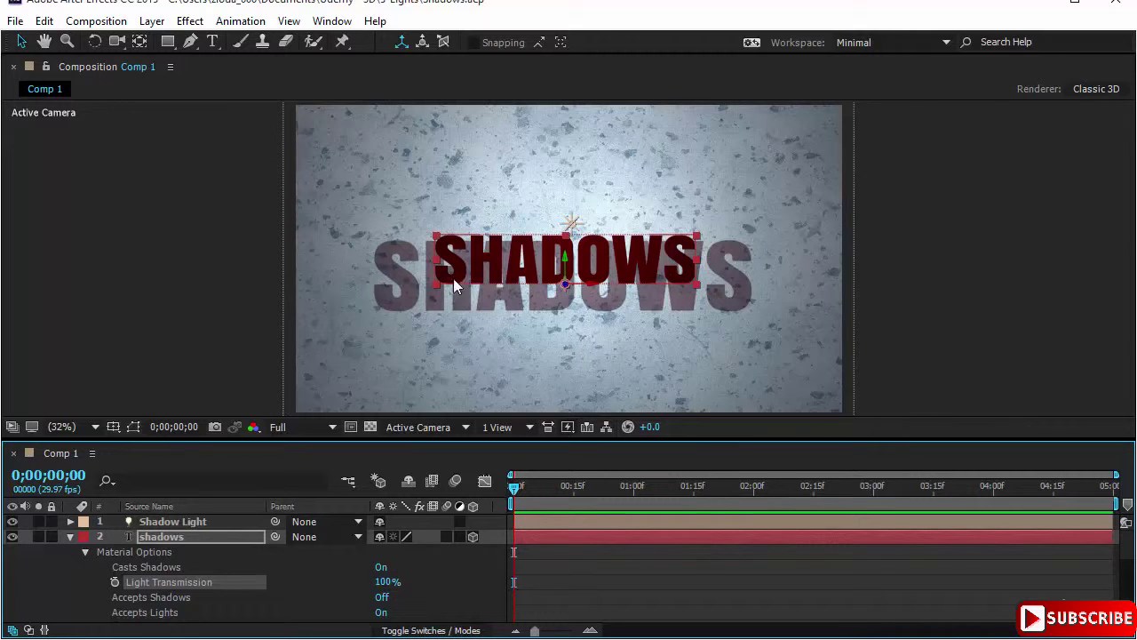
Step: Try Intensity 100% and Shadow Darkness 80% in the Shadow Light's settings, and discard the changes
double_click(228, 521)
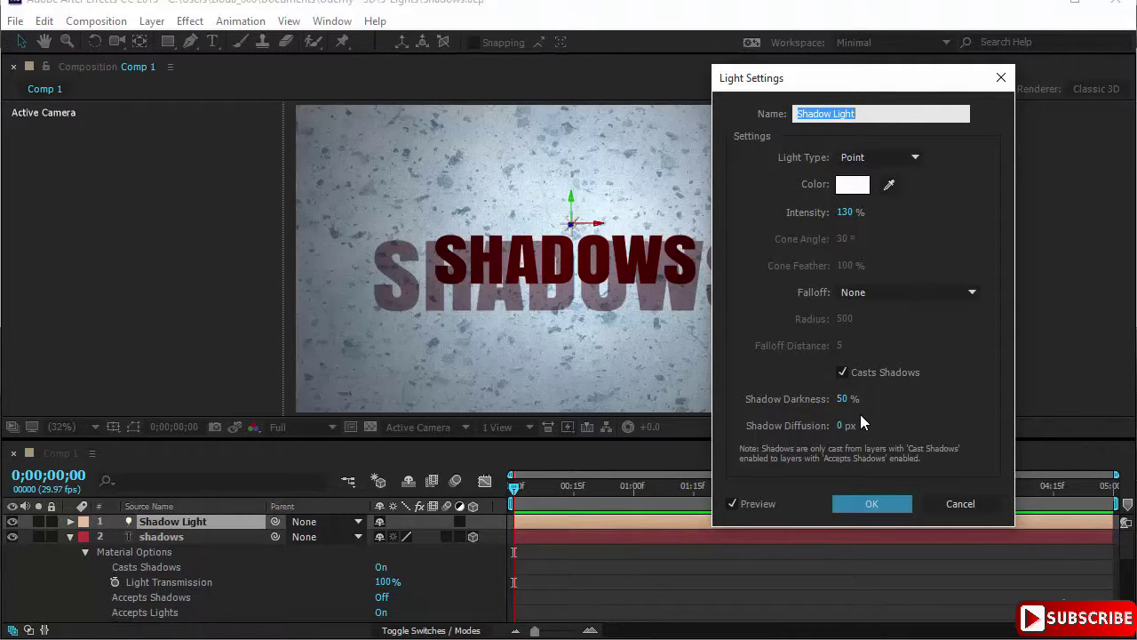
left_click(845, 213)
type("100")
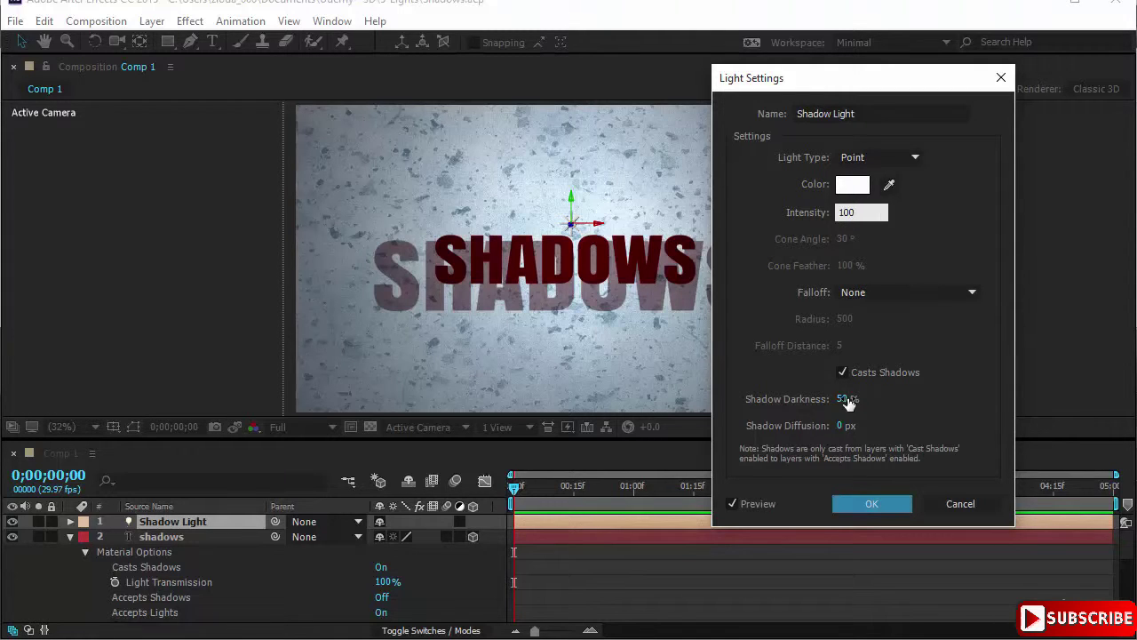
left_click_drag(850, 399, 874, 398)
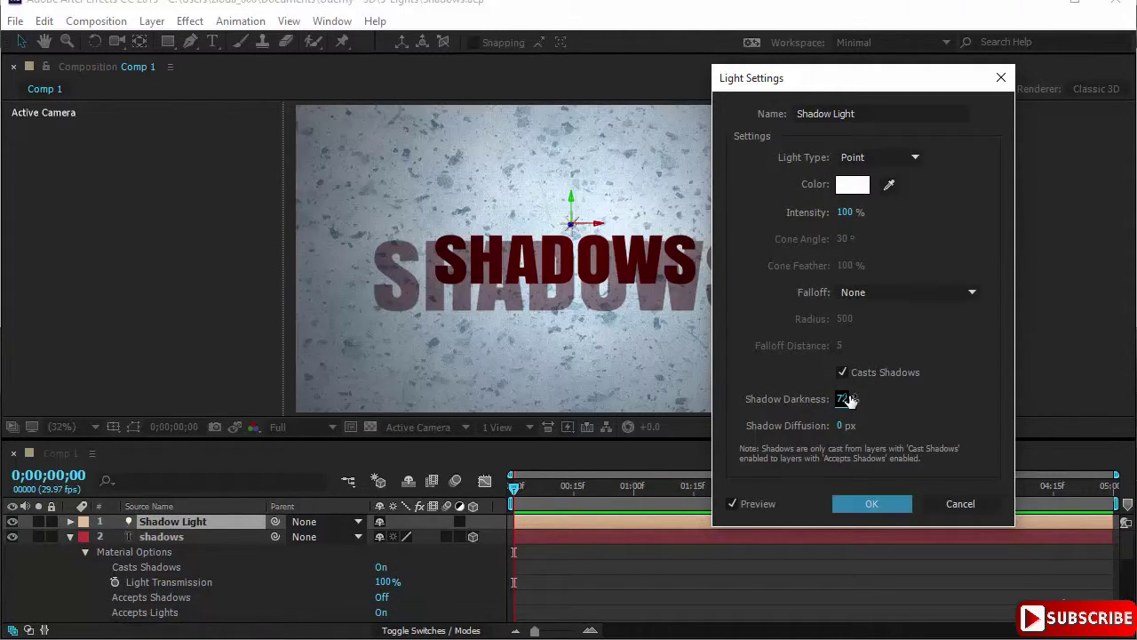
left_click_drag(847, 401, 821, 401)
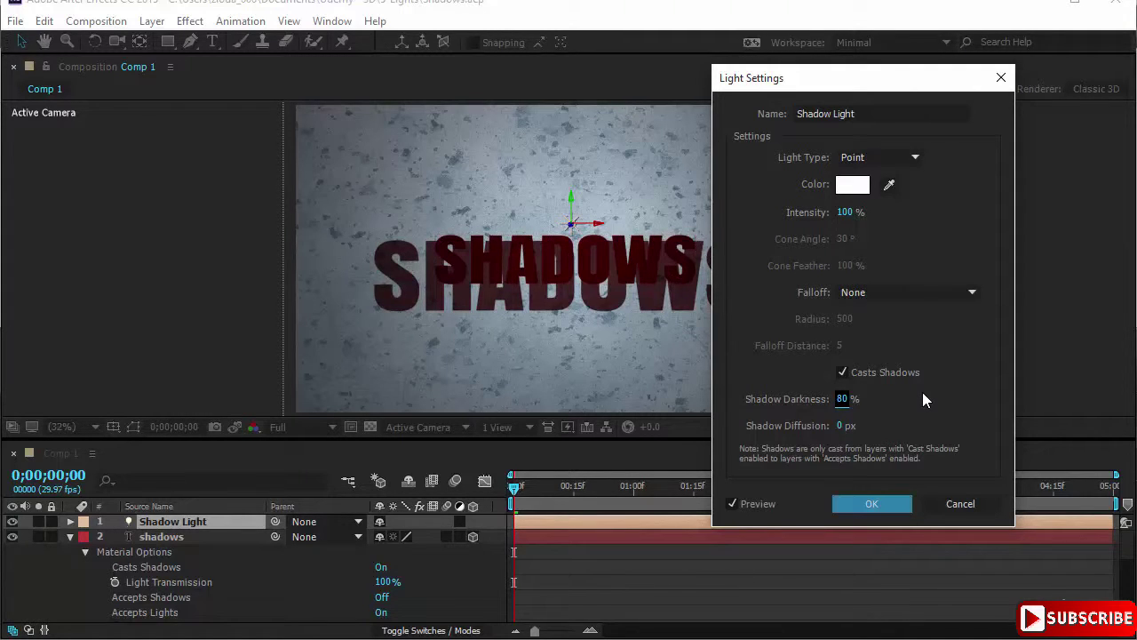
left_click(961, 504)
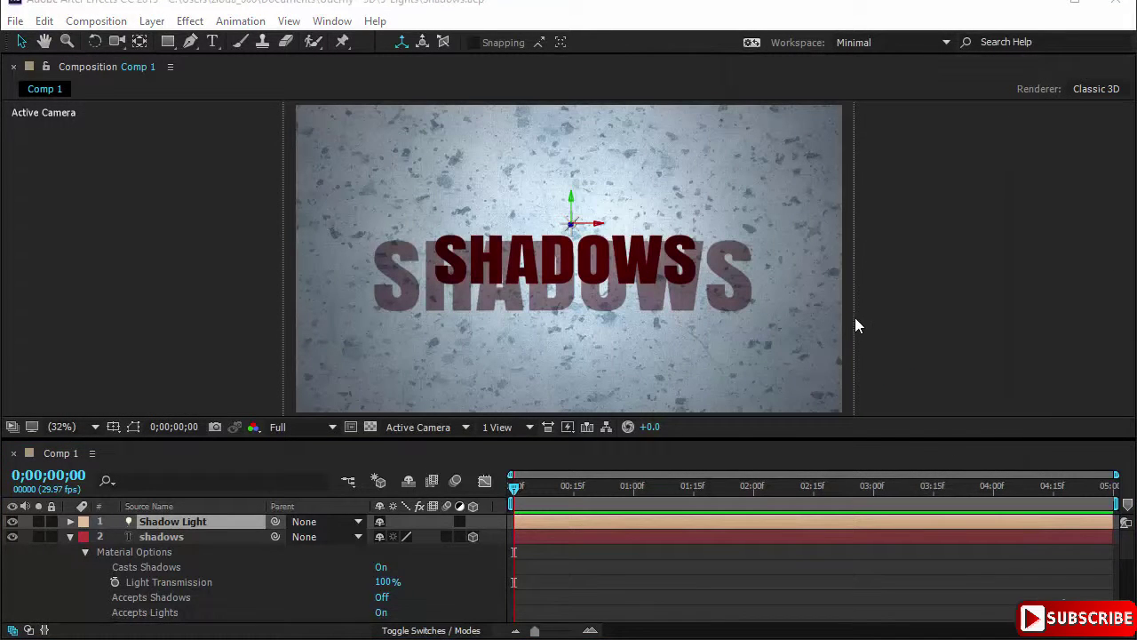
Step: Reveal the Position property of the Shadow Light, shadows and BackGround layers, and clear the selection
left_click(227, 538, "shift")
key("p")
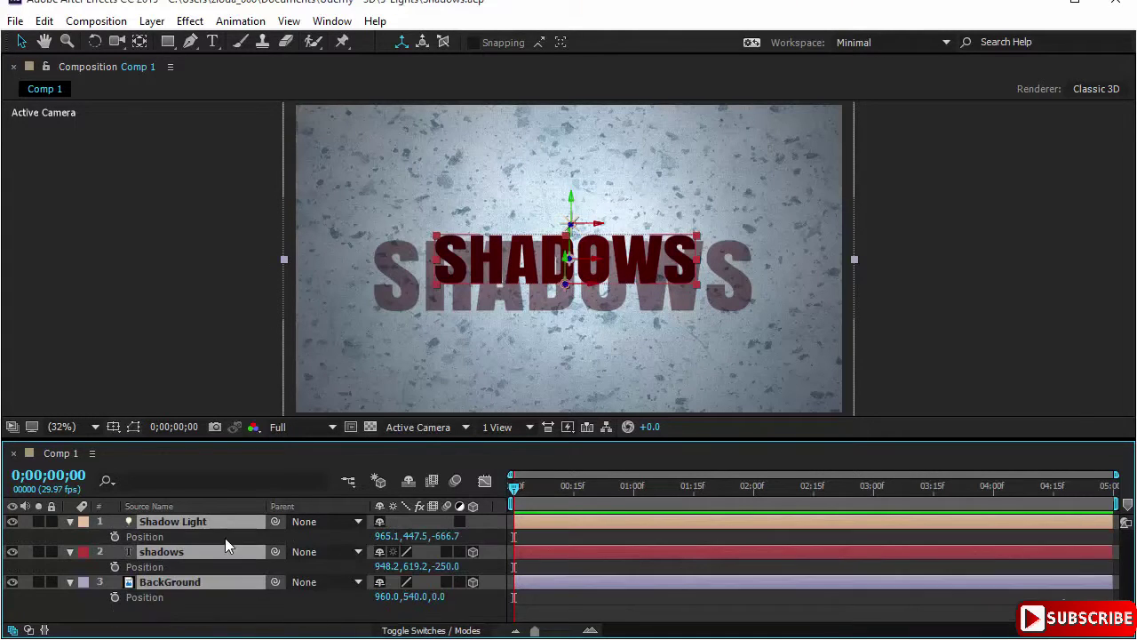
left_click(297, 619)
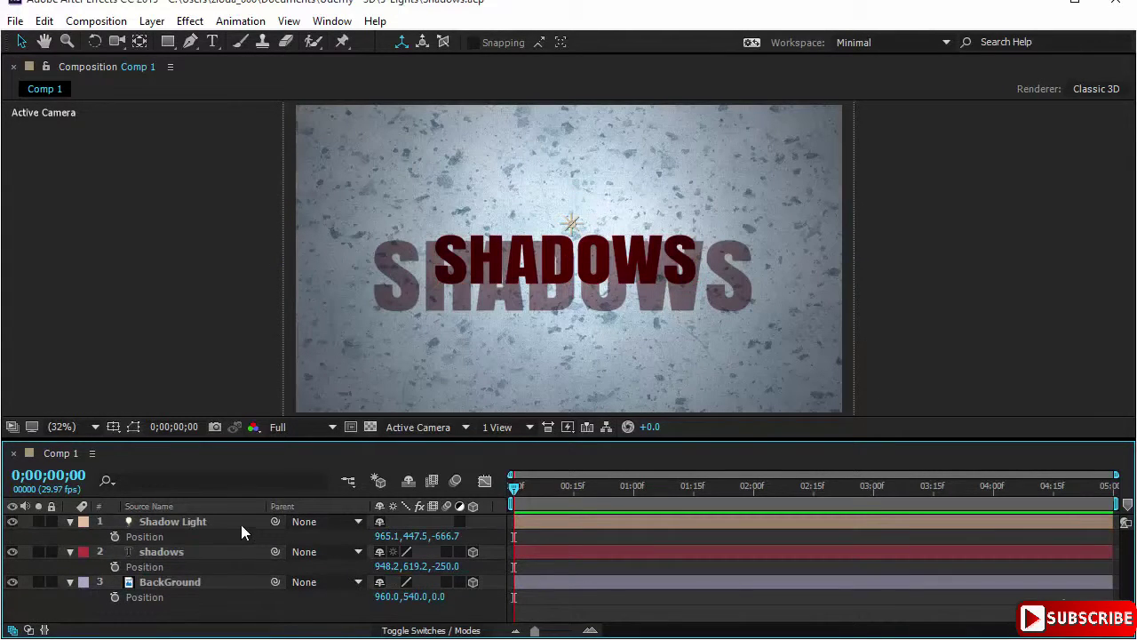
Step: Shift Shadow Light to both sides of the text, raise it to about Y 326, and center it at about X 975
left_click(241, 525)
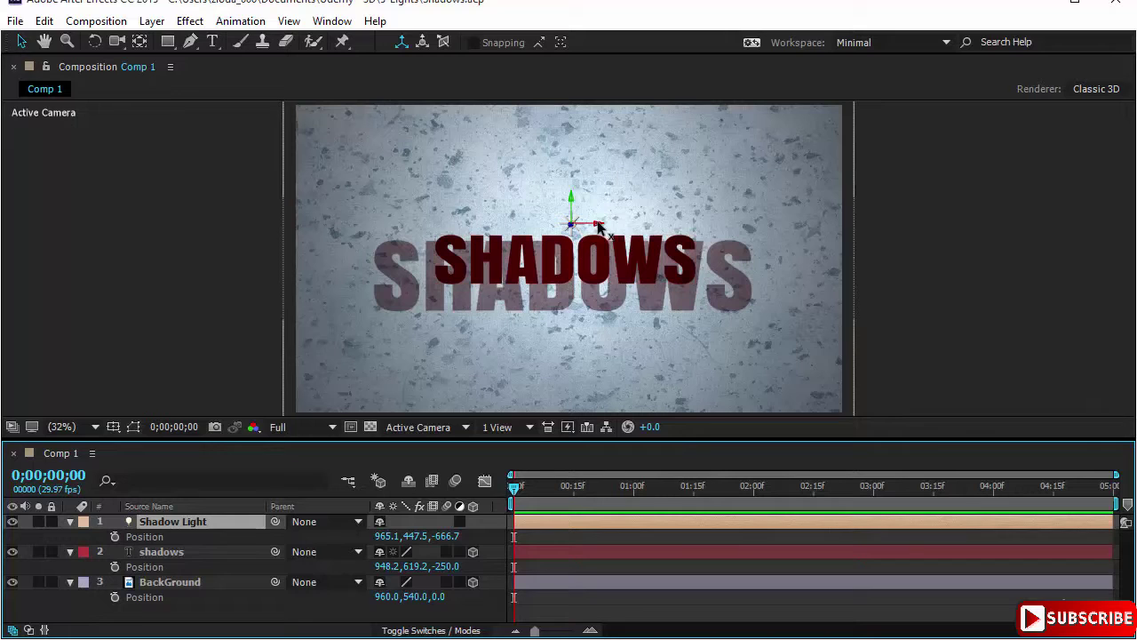
left_click_drag(596, 228, 646, 227)
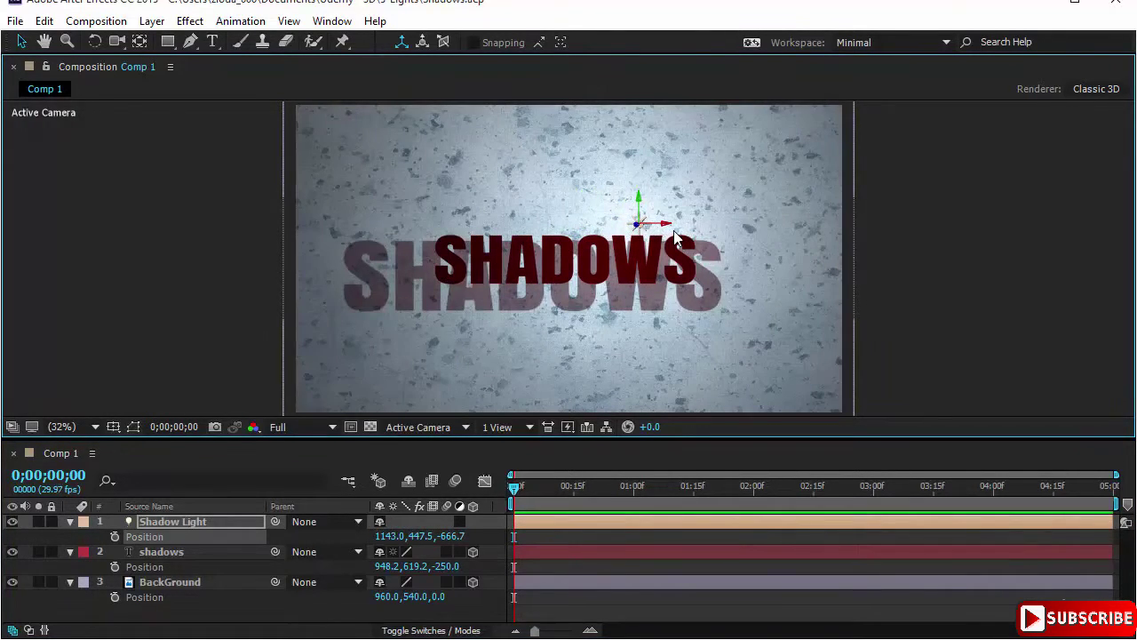
left_click_drag(672, 229, 517, 235)
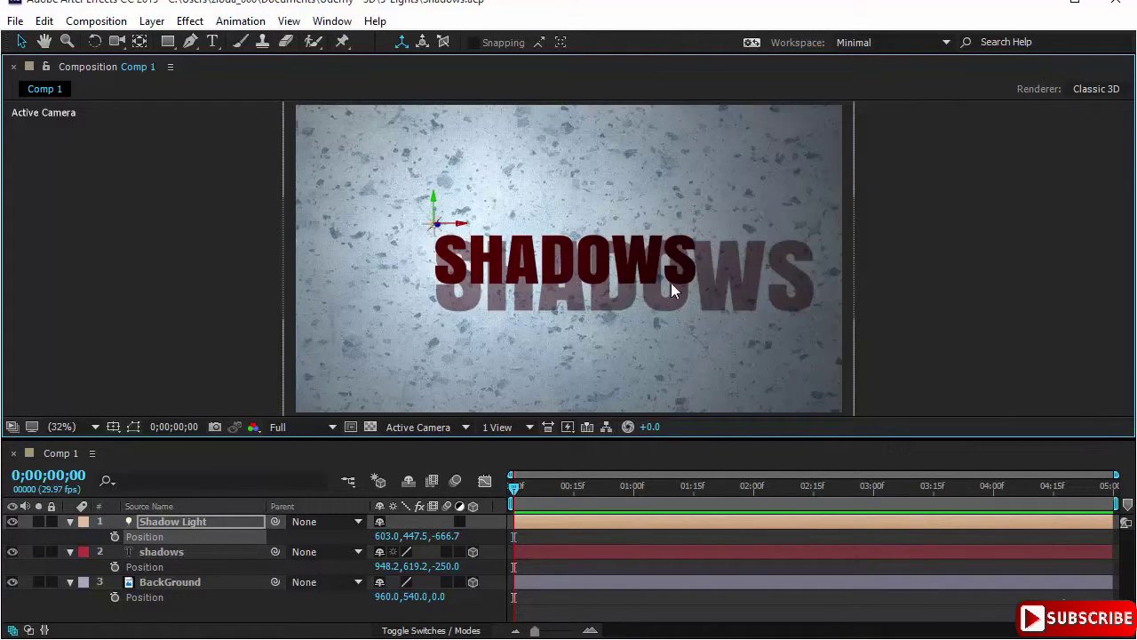
left_click_drag(434, 201, 436, 152)
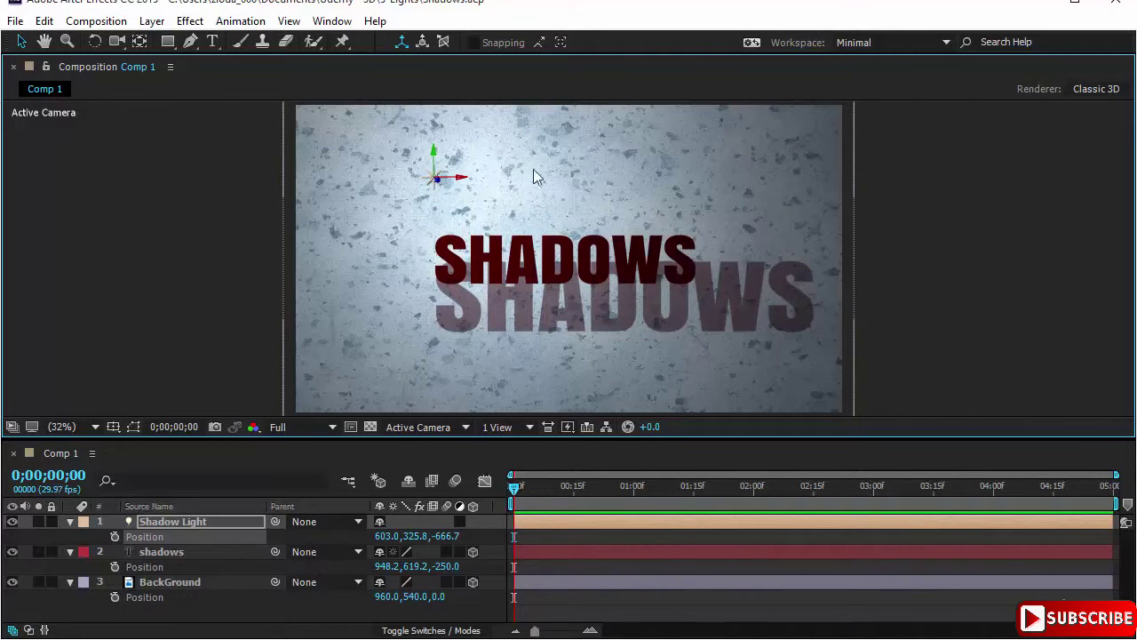
left_click_drag(482, 182, 574, 185)
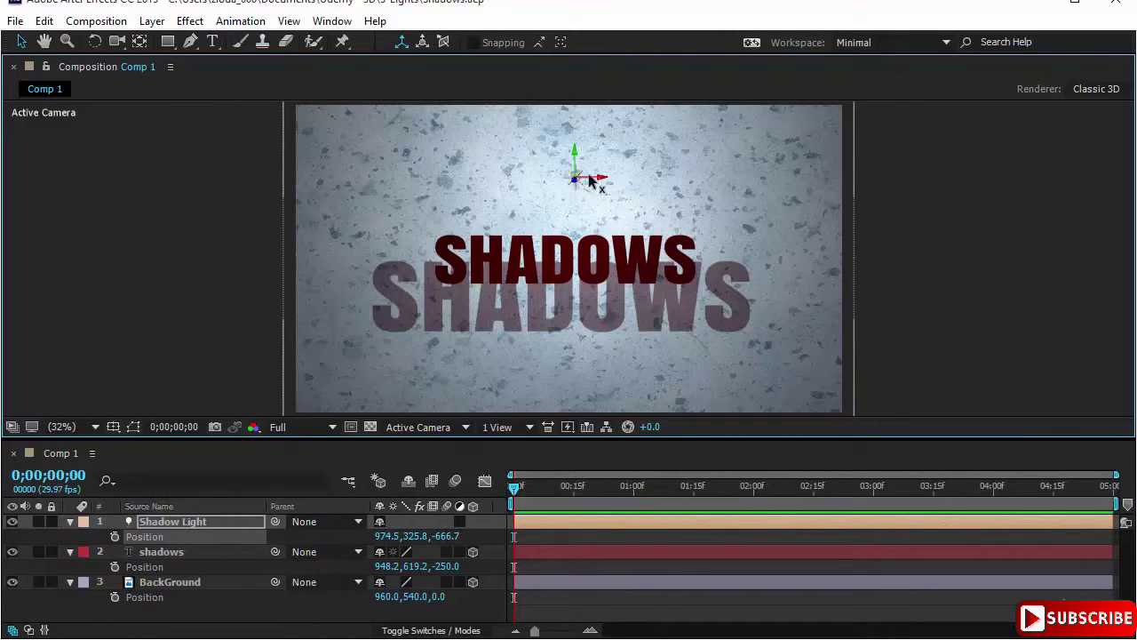
Step: Lower Shadow Light to about Y 423 and pull it back to about Z -1027, undoing the farther move to about Z -3368
left_click_drag(574, 180, 582, 211)
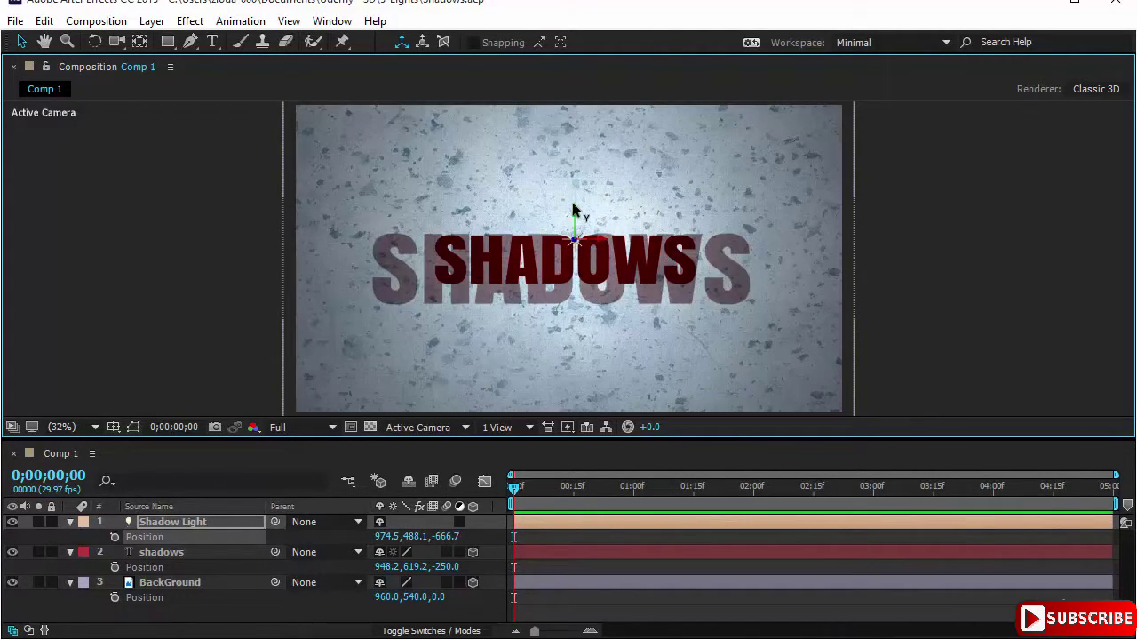
left_click_drag(574, 214, 540, 264)
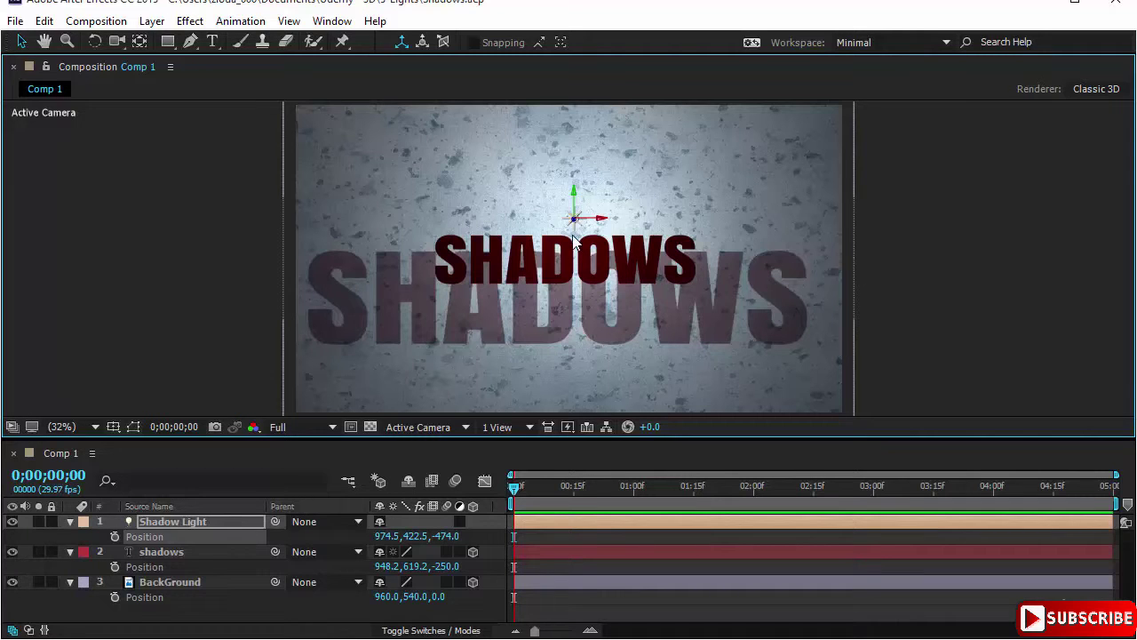
left_click_drag(582, 224, 654, 154)
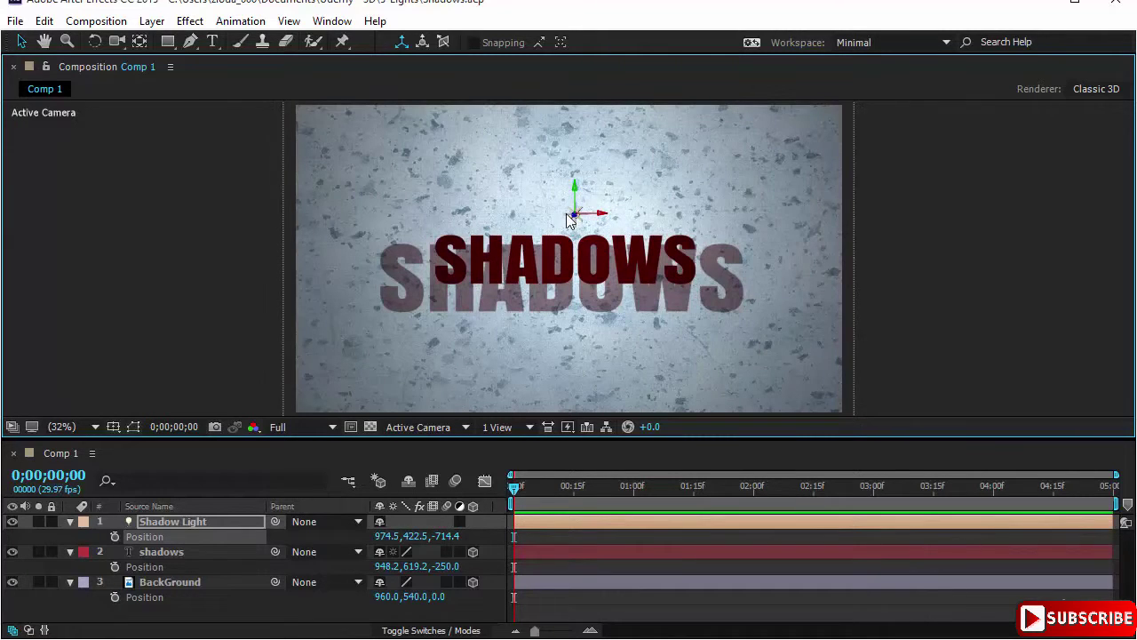
left_click_drag(586, 222, 705, 126)
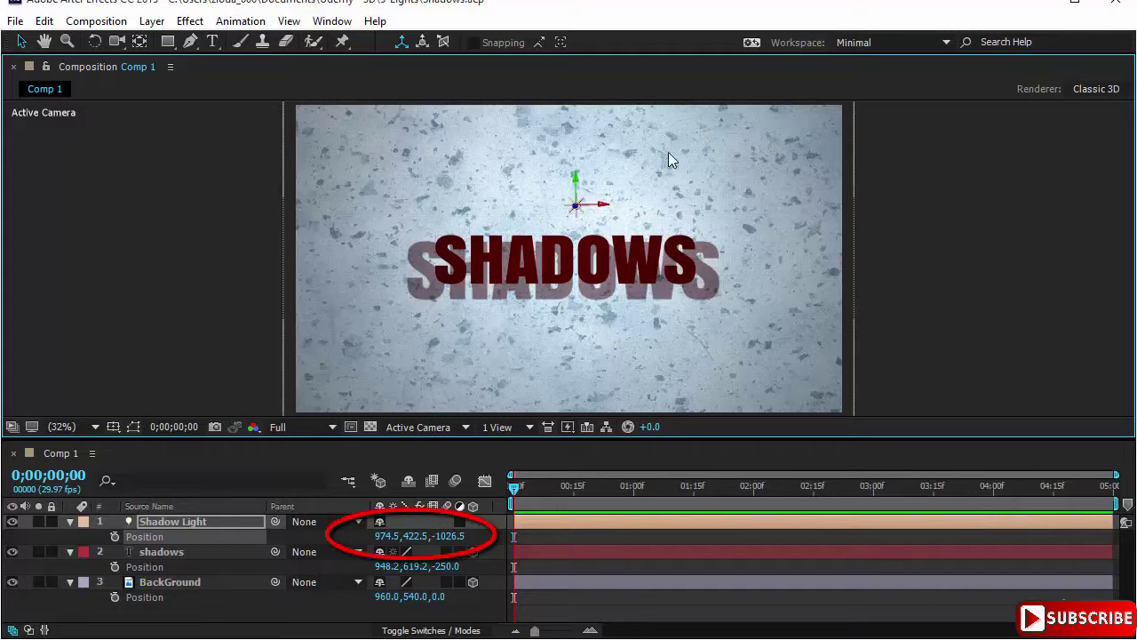
left_click_drag(576, 209, 706, 141)
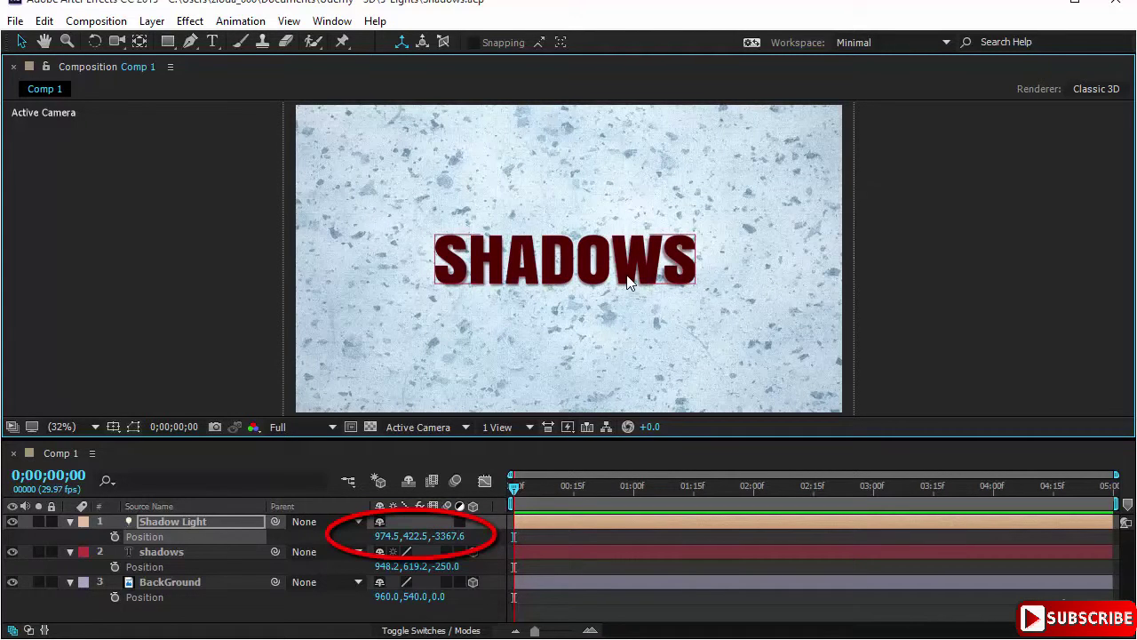
key("ctrl+z")
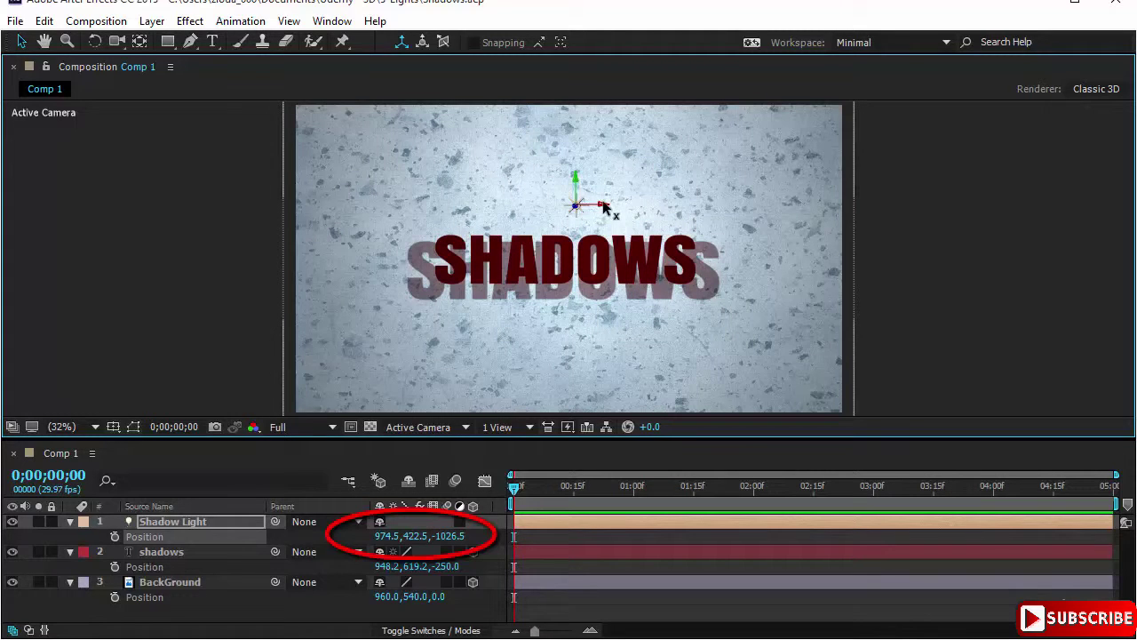
Step: Reposition Shadow Light above the text at about X 938, Y 361, Z -942, undoing the final depth move
mouse_move(604, 211)
left_mouse_down()
mouse_move(652, 214)
mouse_move(589, 222)
left_mouse_up()
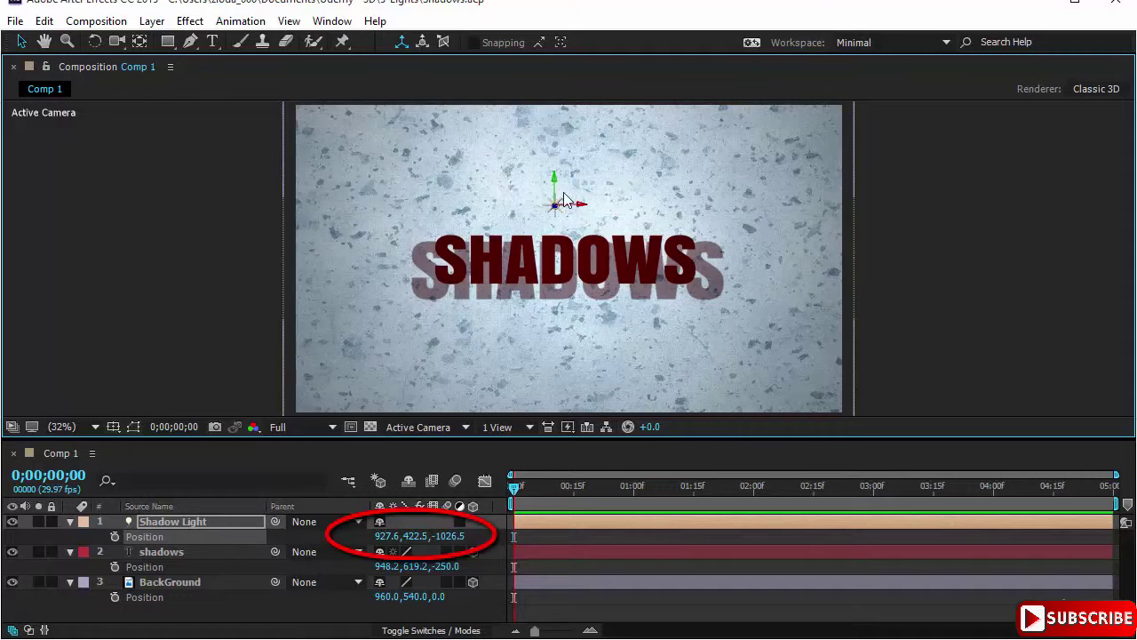
left_click_drag(553, 174, 678, 178)
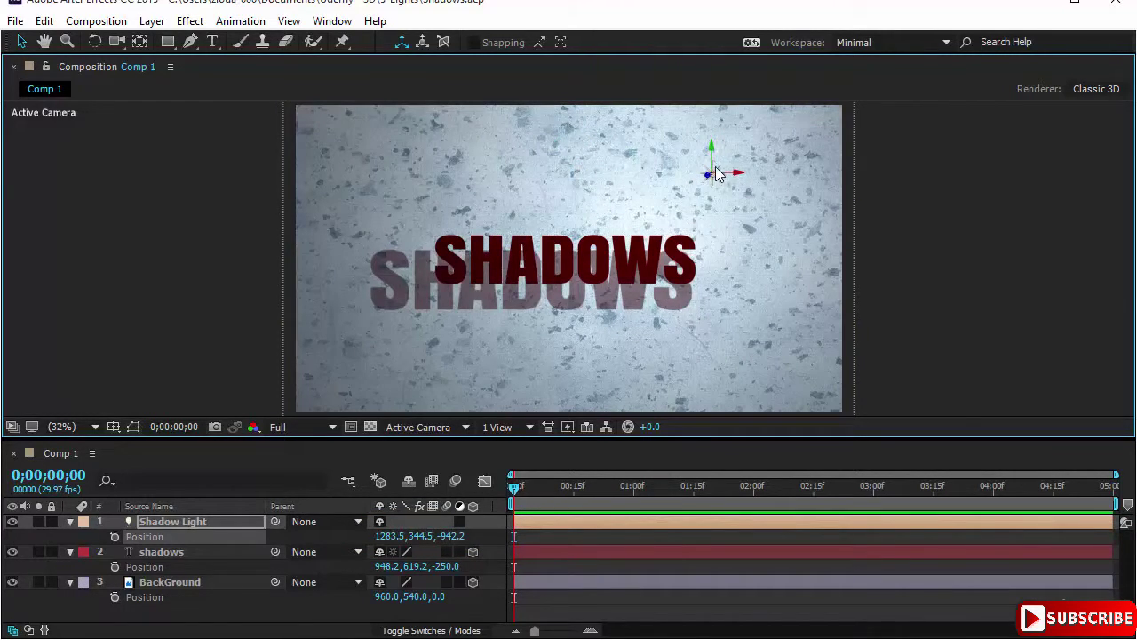
left_click_drag(715, 176, 562, 217)
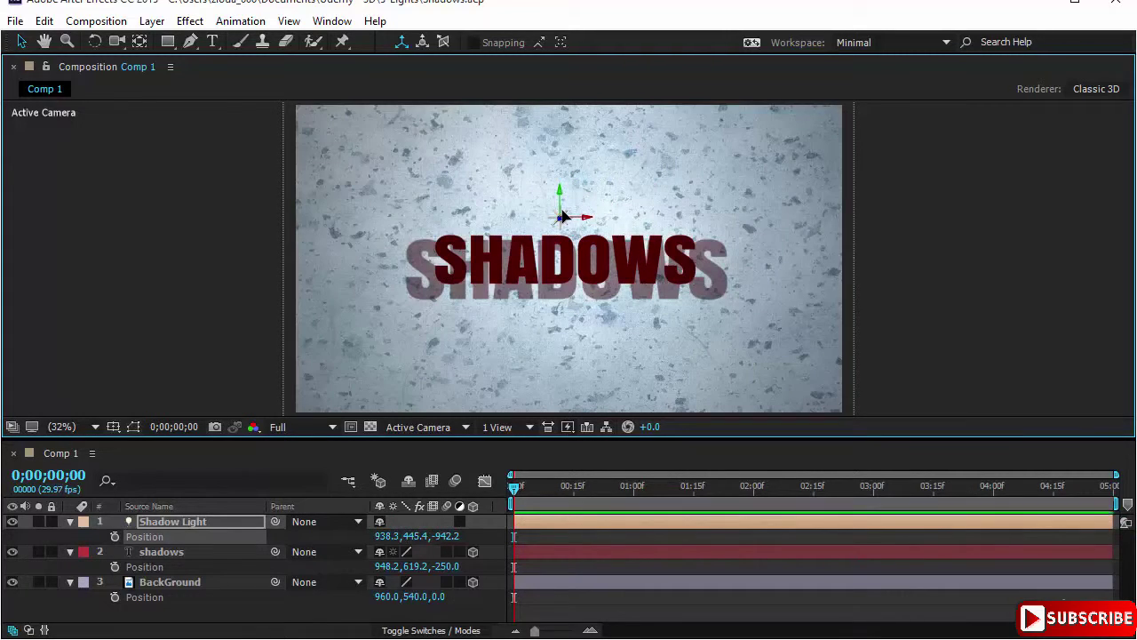
left_click_drag(560, 194, 574, 183)
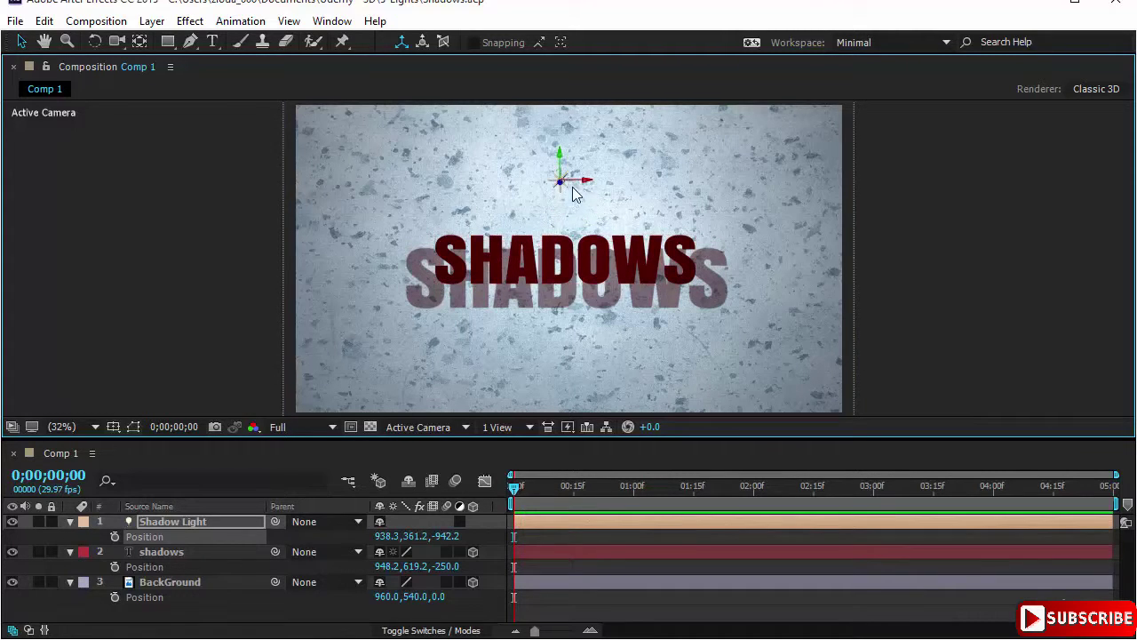
left_click_drag(559, 188, 655, 172)
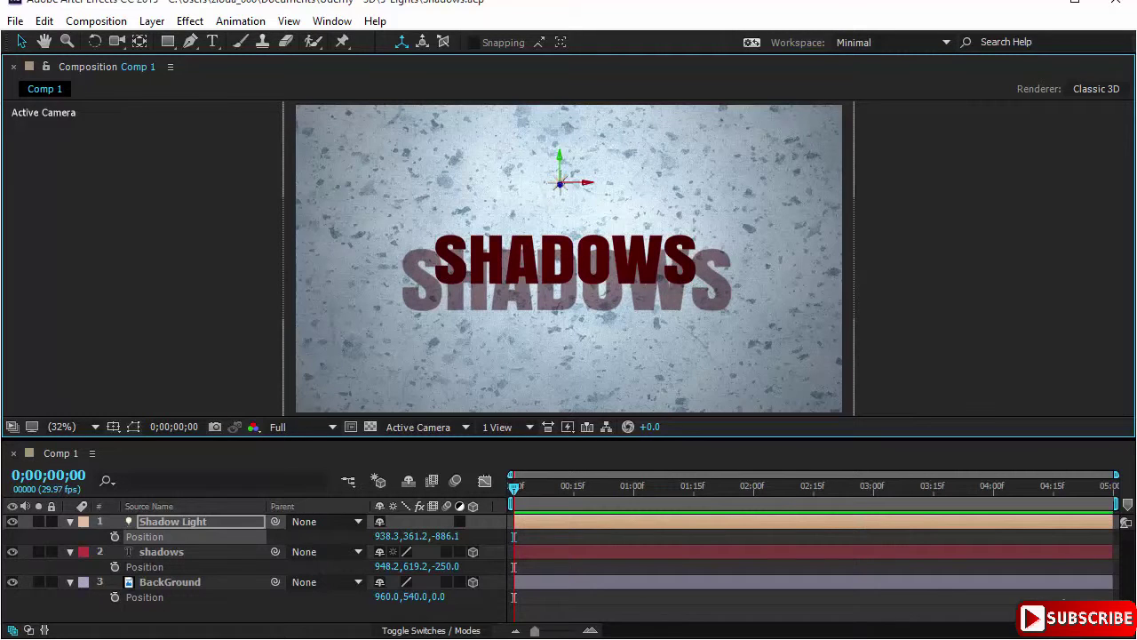
key("ctrl+z")
left_click(635, 250)
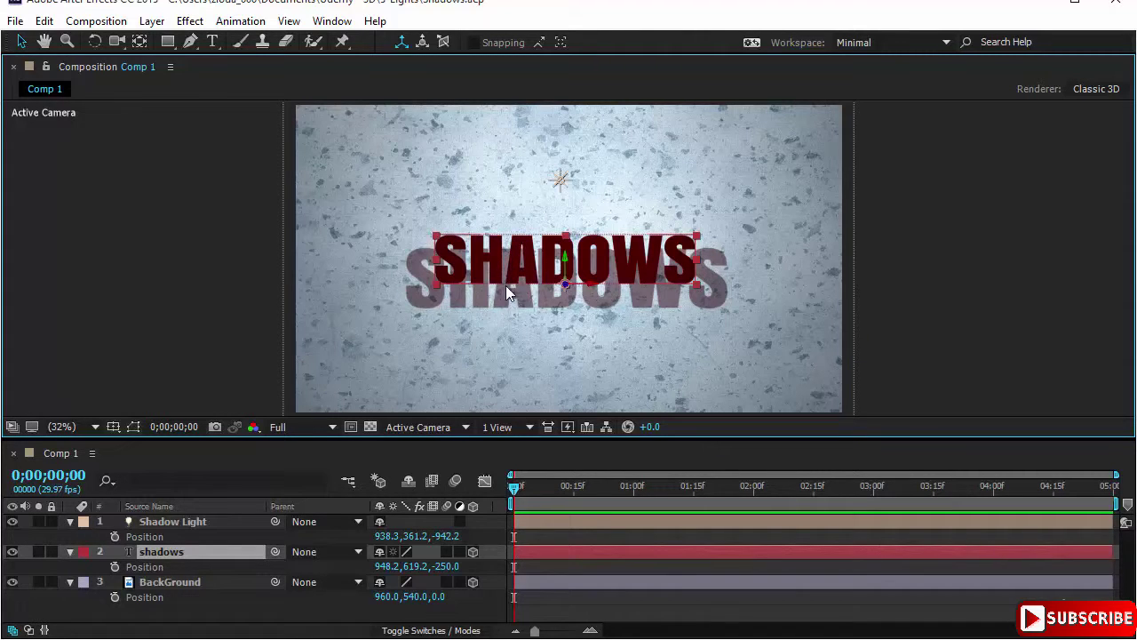
left_click(511, 364)
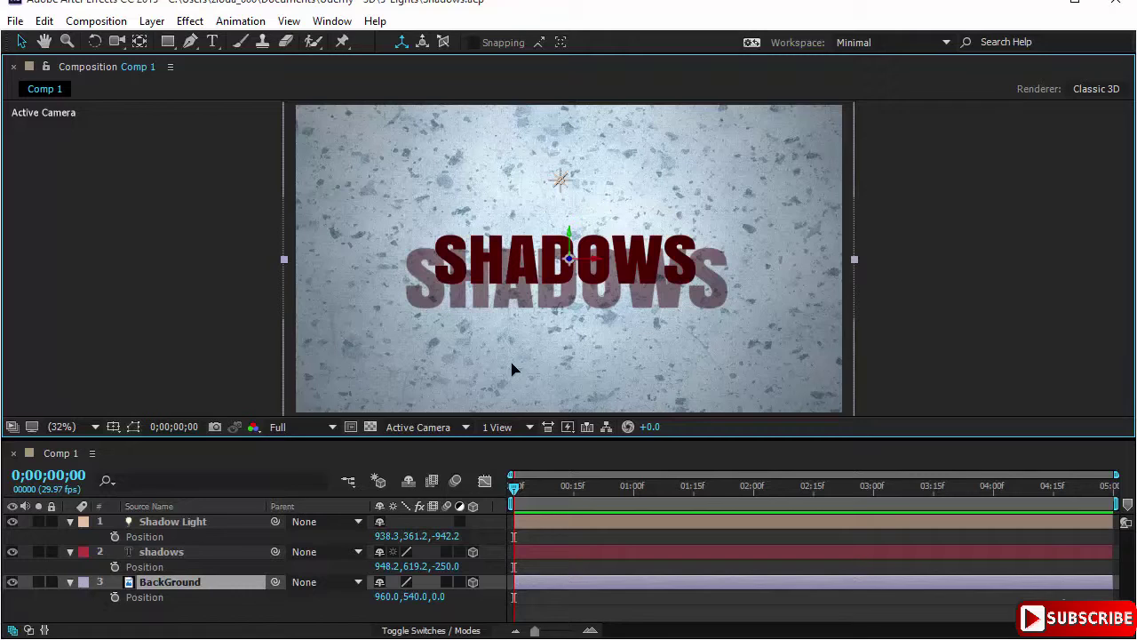
left_click(569, 178)
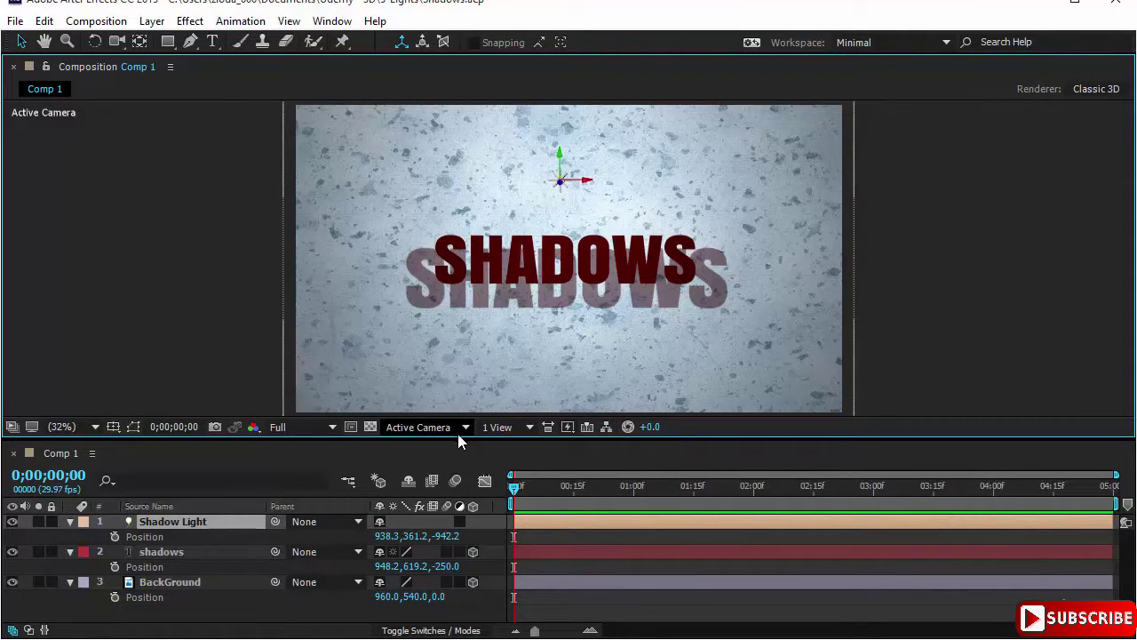
Step: Switch the composition to 2 Views - Horizontal and set the first view to Left
left_click(494, 428)
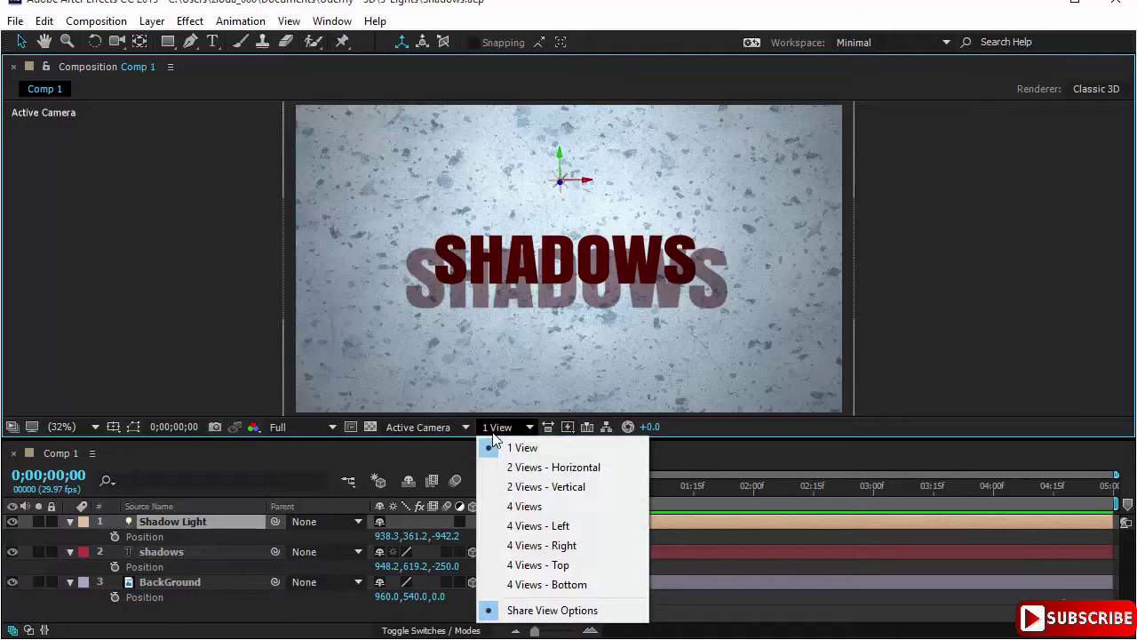
left_click(535, 466)
left_click(470, 325)
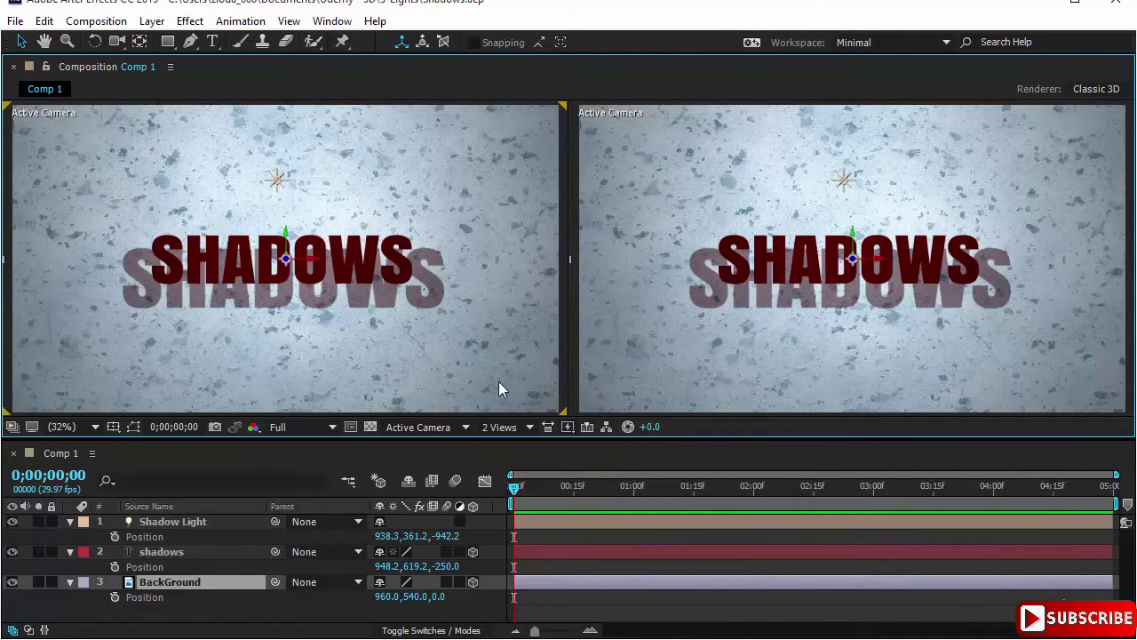
left_click(459, 430)
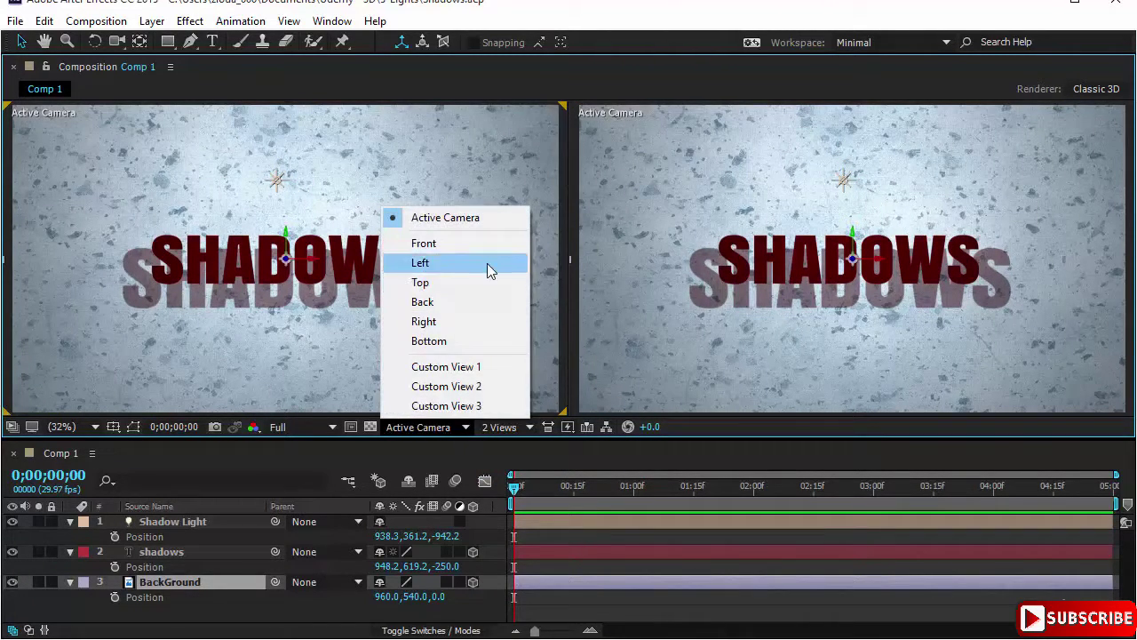
left_click(487, 263)
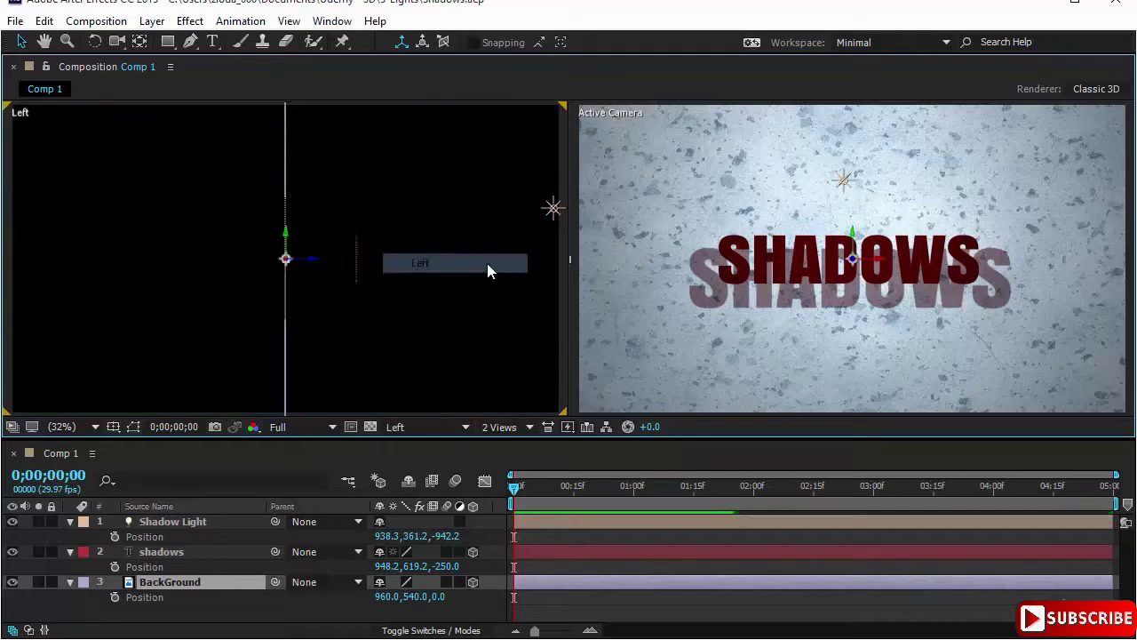
Step: In the Left view, lower Shadow Light to about Y 524 and bring it closer to the text at about Z -805
left_click(554, 208)
left_click_drag(553, 208, 554, 255)
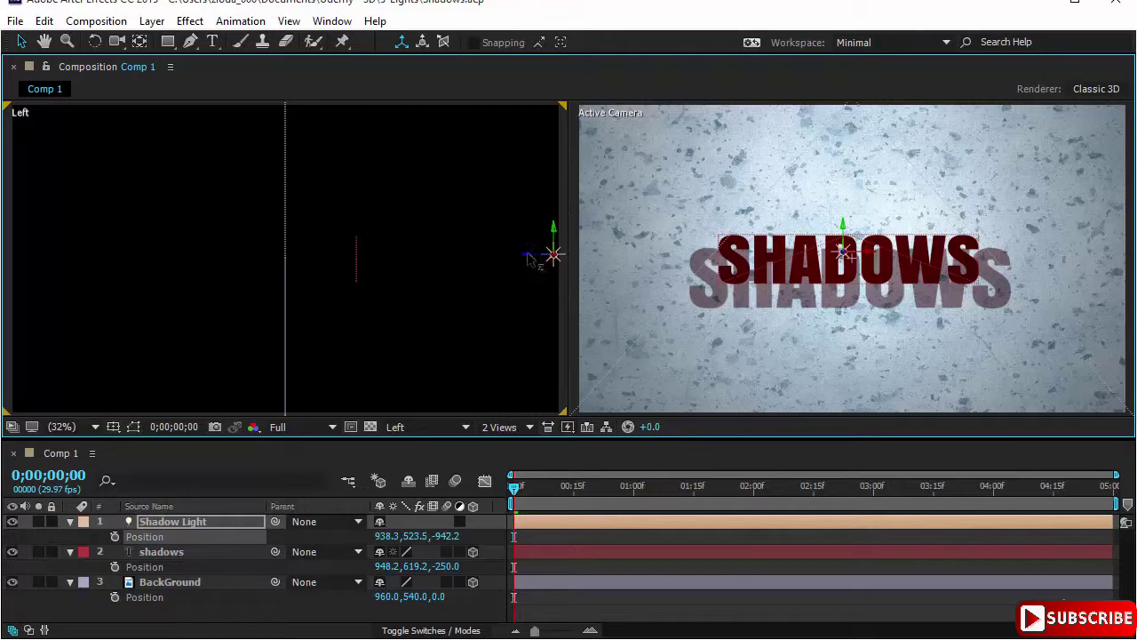
left_click_drag(530, 261, 492, 260)
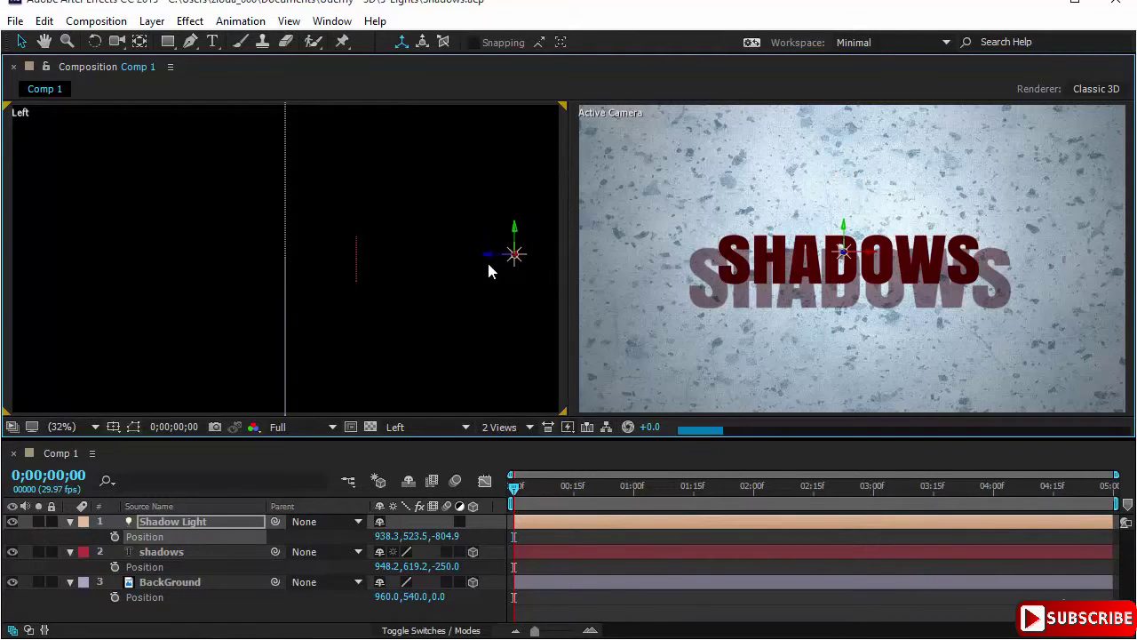
Step: In the Left view, reposition the shadows text vertically and in depth, ending at about Y 569, Z -331
left_click(356, 268)
left_click_drag(359, 257, 359, 198)
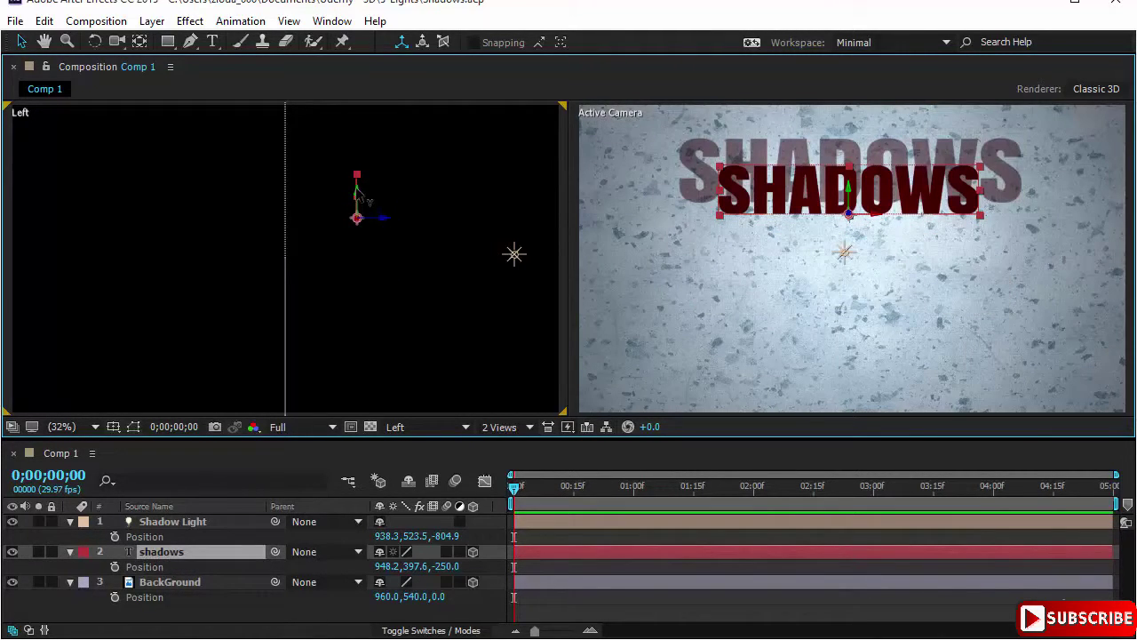
left_click_drag(358, 212, 359, 300)
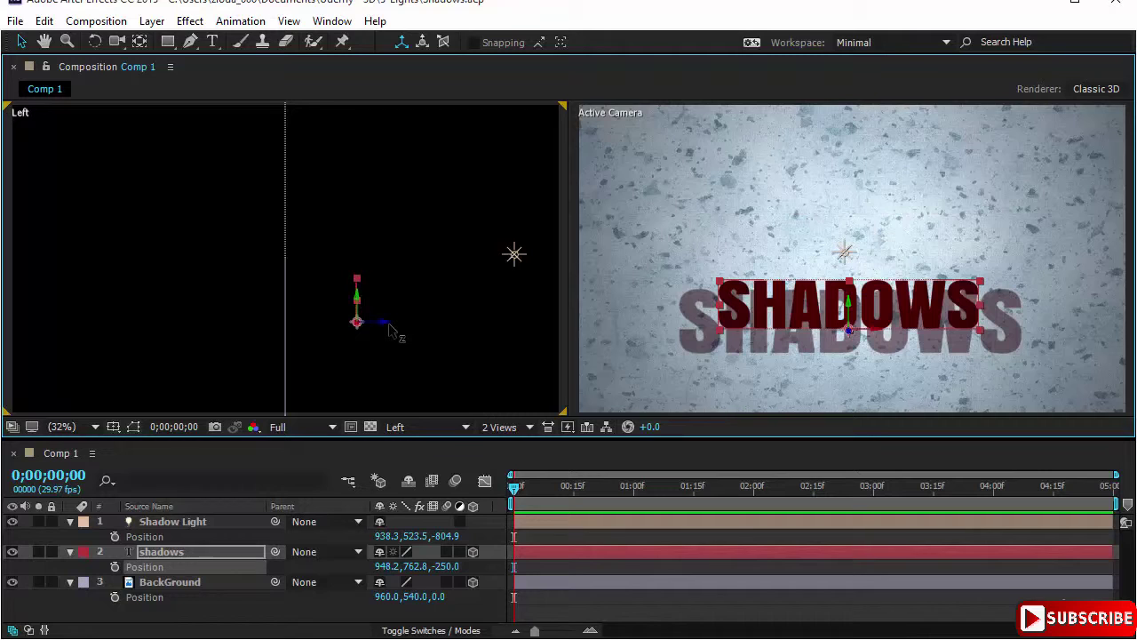
left_click_drag(389, 328, 345, 331)
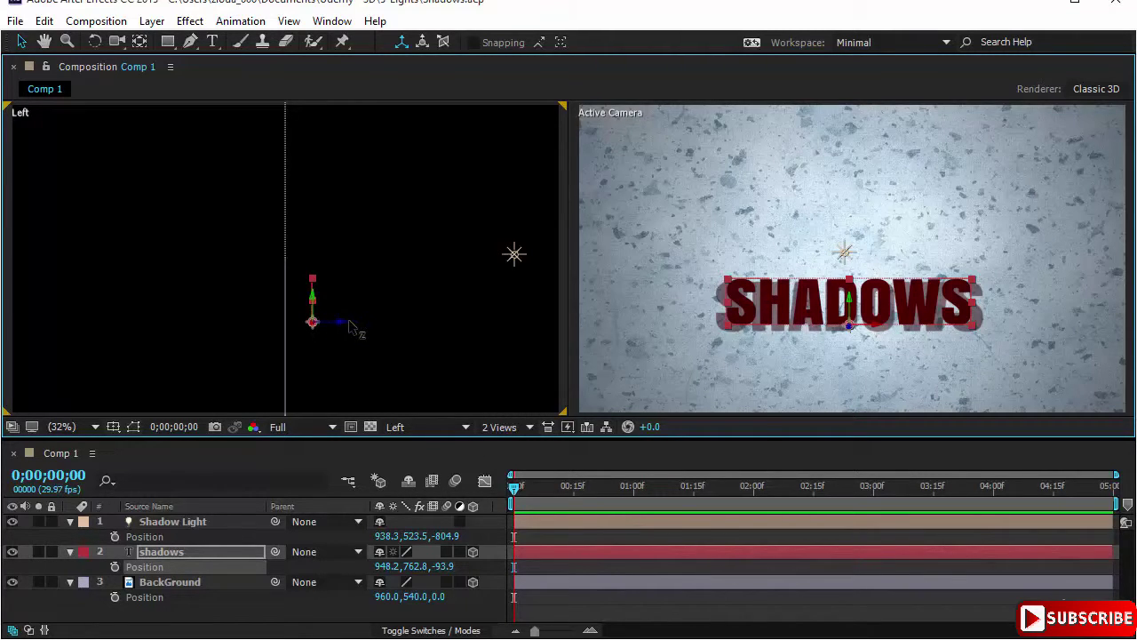
left_click_drag(338, 325, 405, 326)
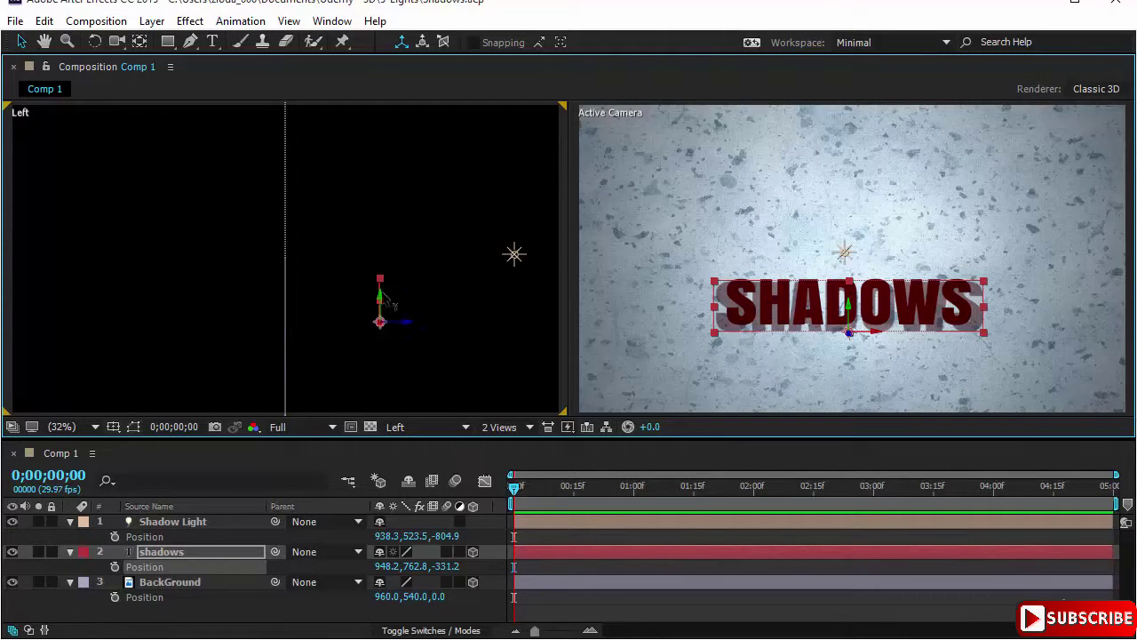
left_click_drag(379, 279, 383, 227)
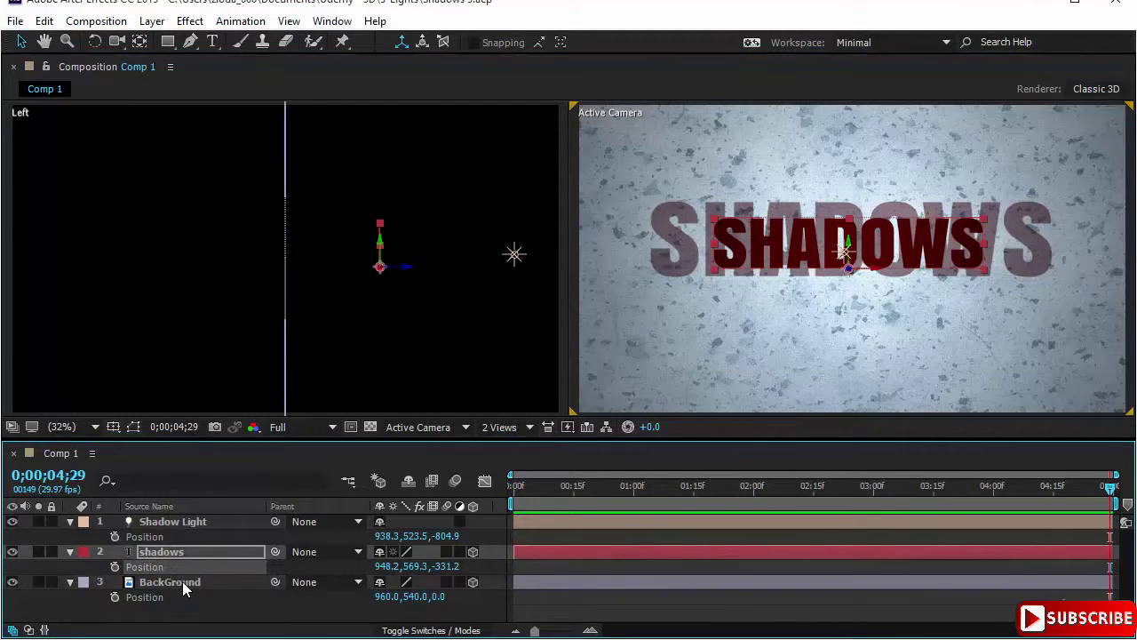
Step: Switch the Left view to Top and rotate the BackGround layer to a Y orientation of 28°
left_click(182, 581)
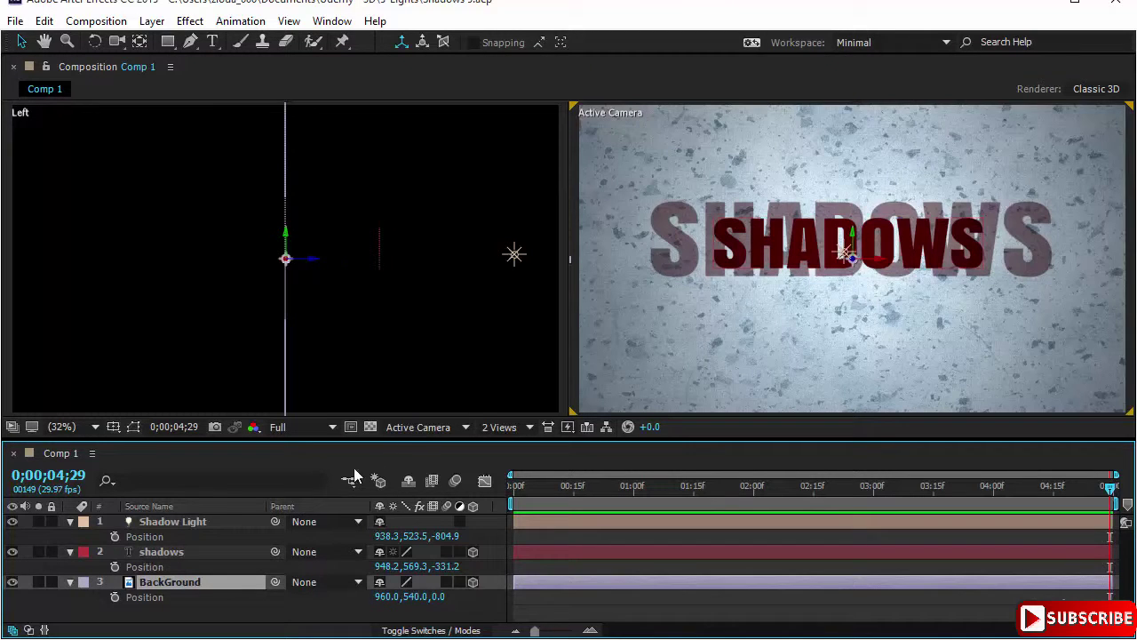
left_click(400, 371)
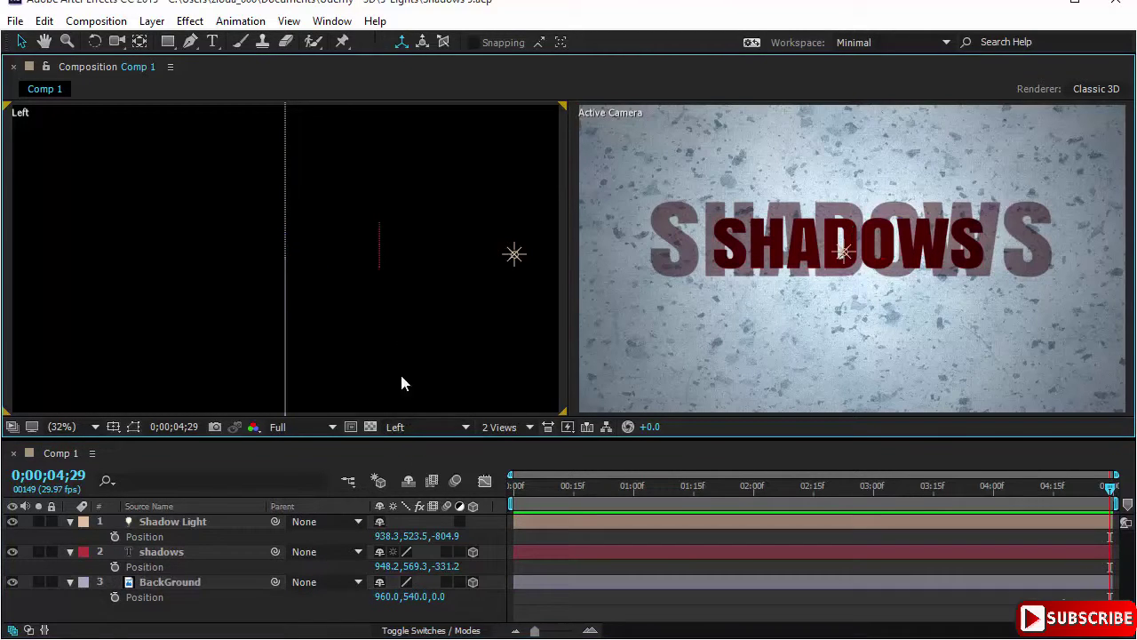
left_click(403, 431)
left_click(451, 282)
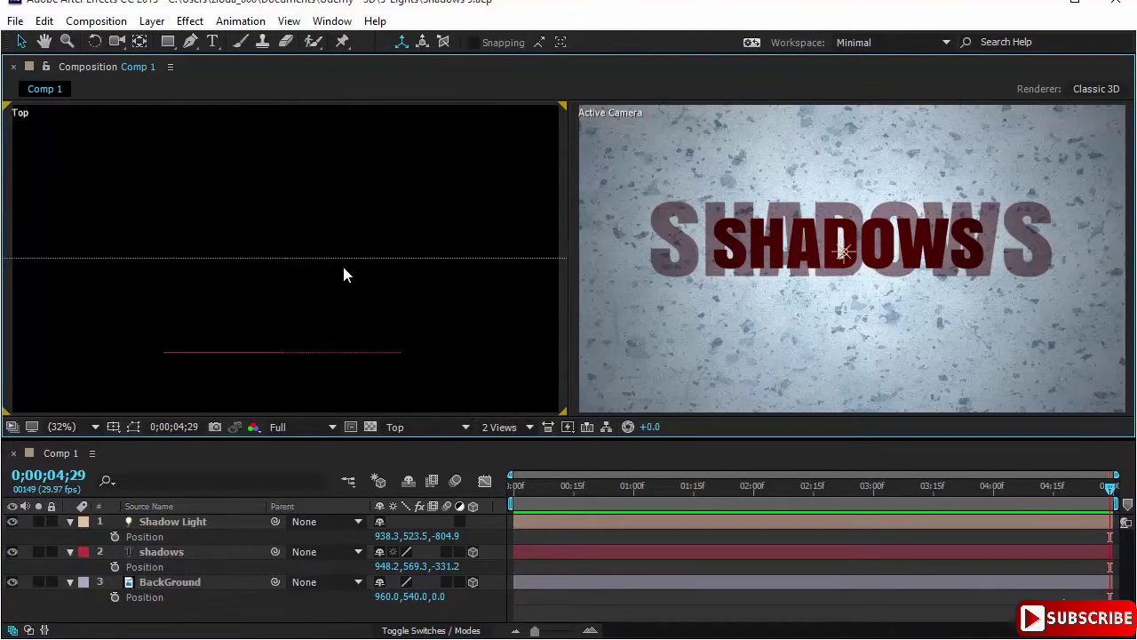
left_click(208, 584)
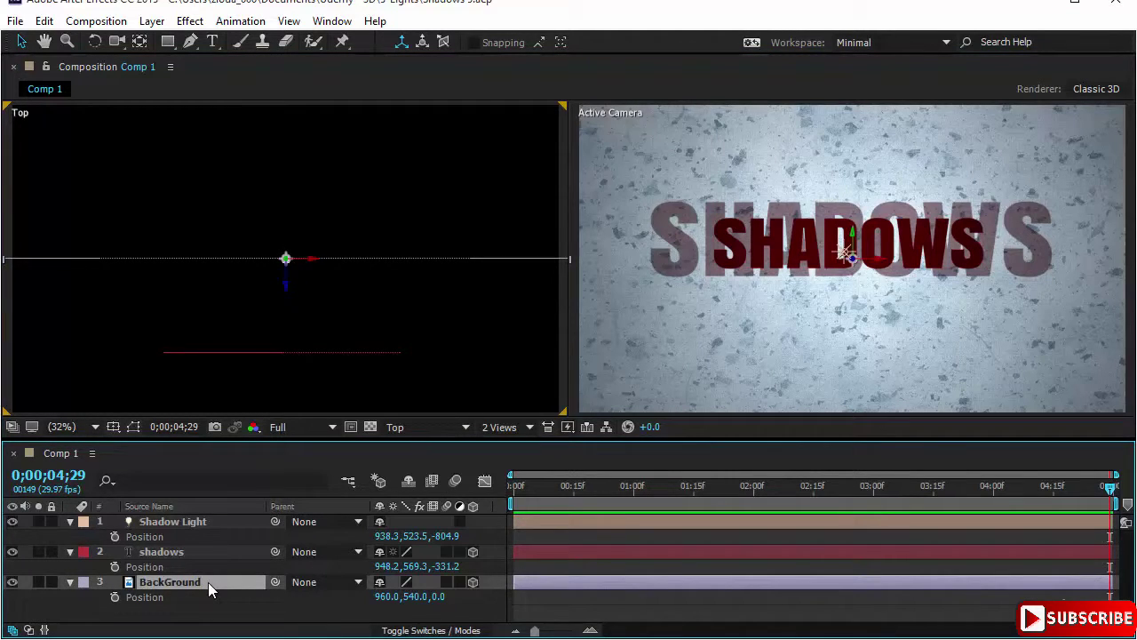
key("r")
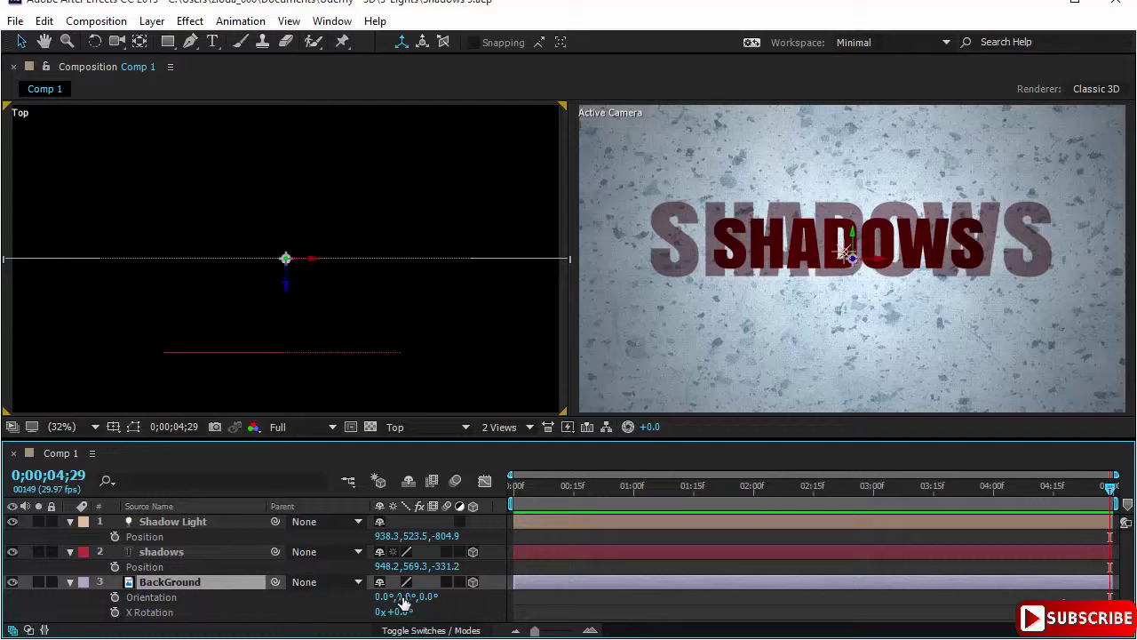
left_click_drag(407, 599, 431, 602)
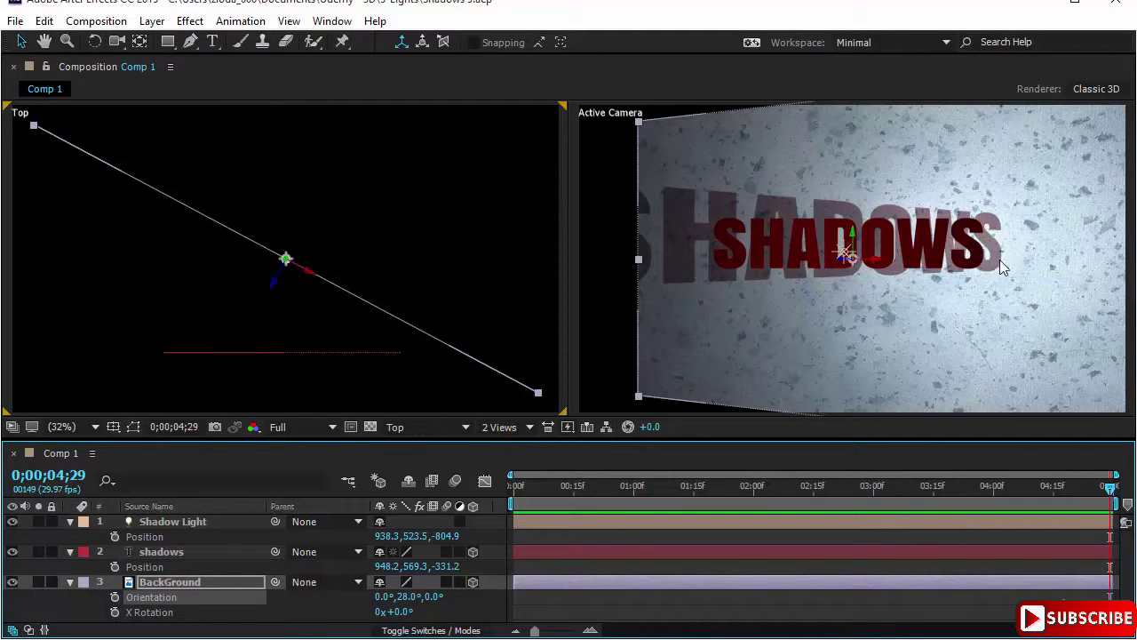
Step: Reveal the BackGround layer's scale alongside its rotation and enlarge it proportionally to about 178.4, 143.5, 178.4%
left_click(194, 586)
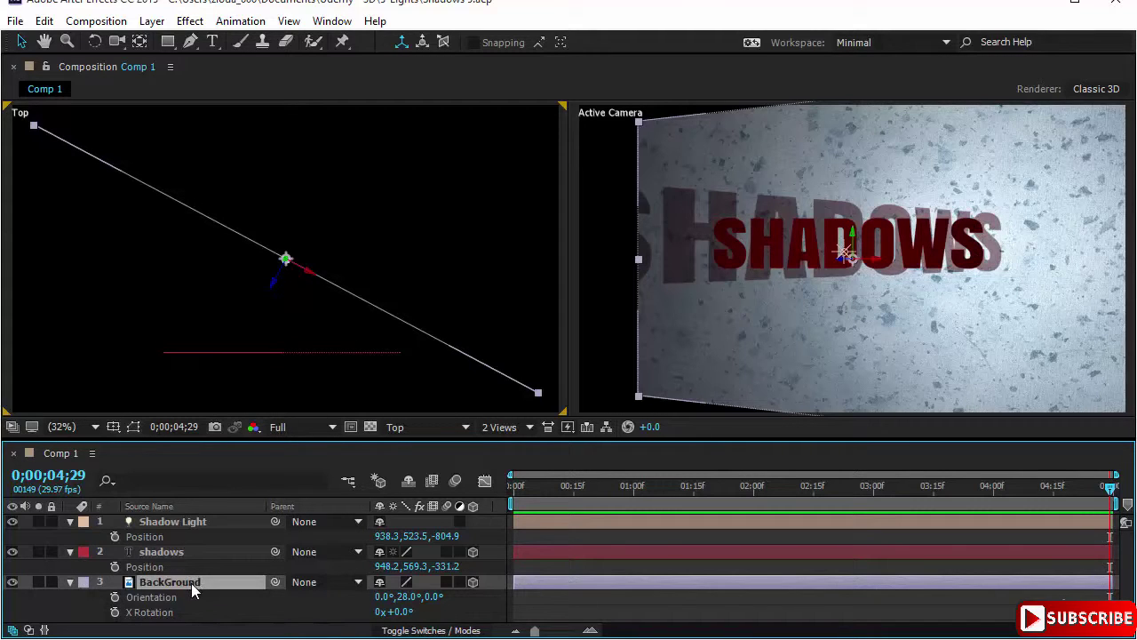
key("shift+s")
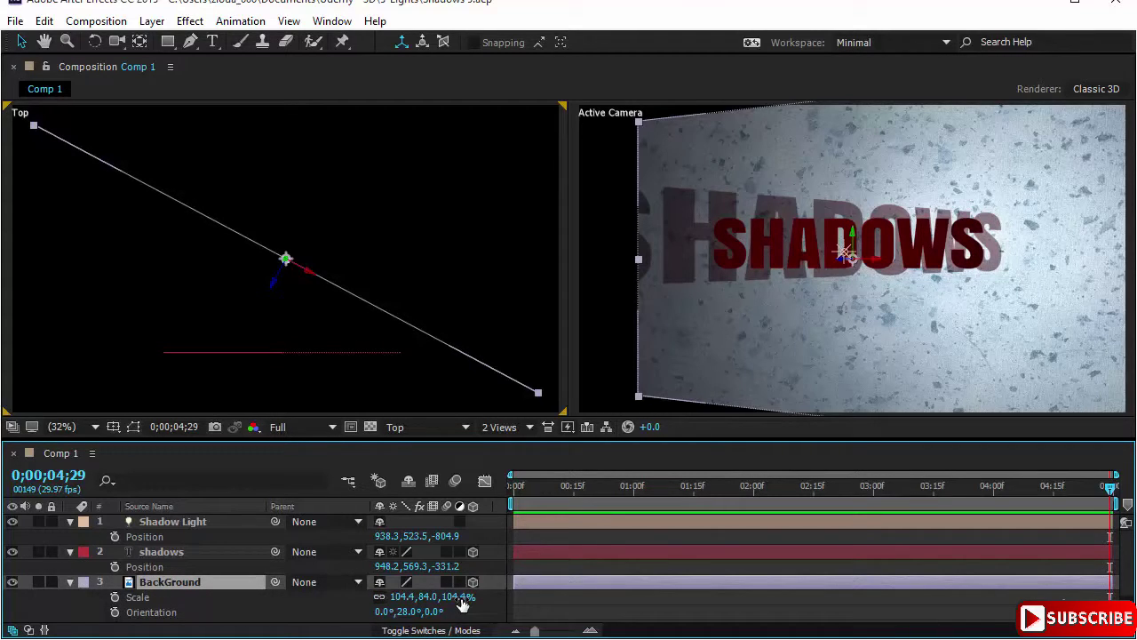
left_click_drag(462, 604, 521, 601)
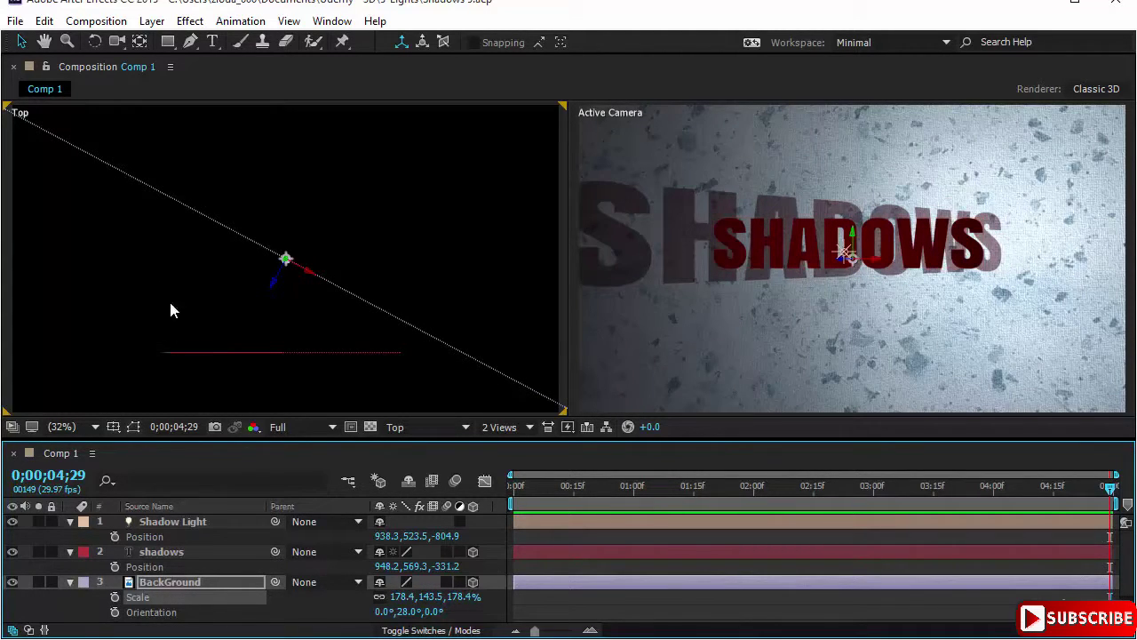
Step: Turn the BackGround layer further, to a Y orientation of 35°
key("comma")
key("comma")
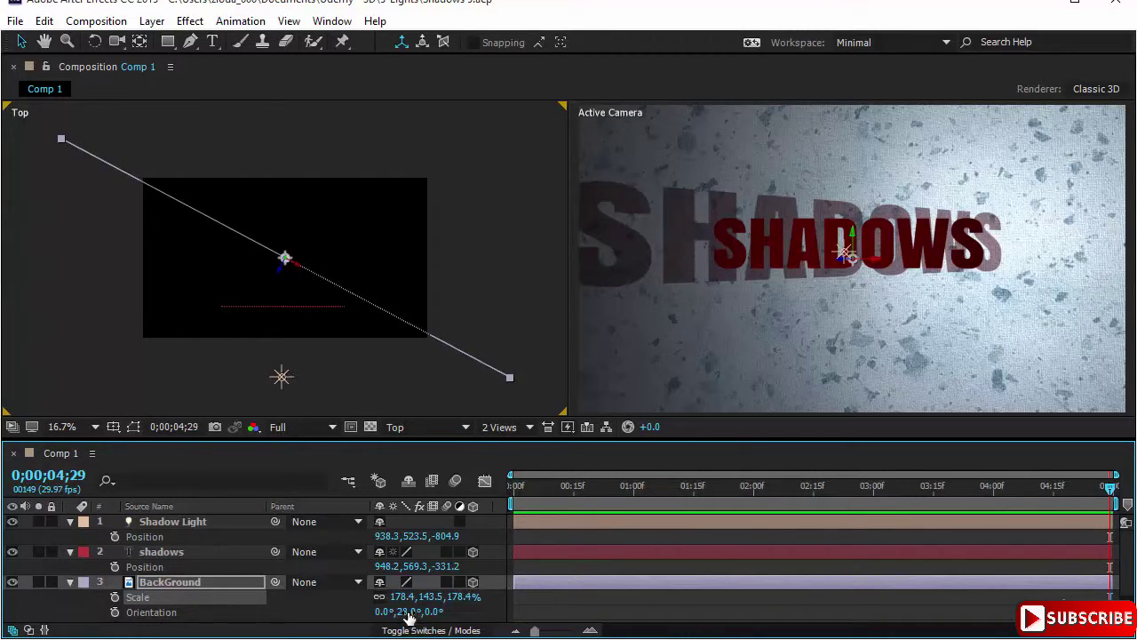
left_click_drag(409, 612, 432, 612)
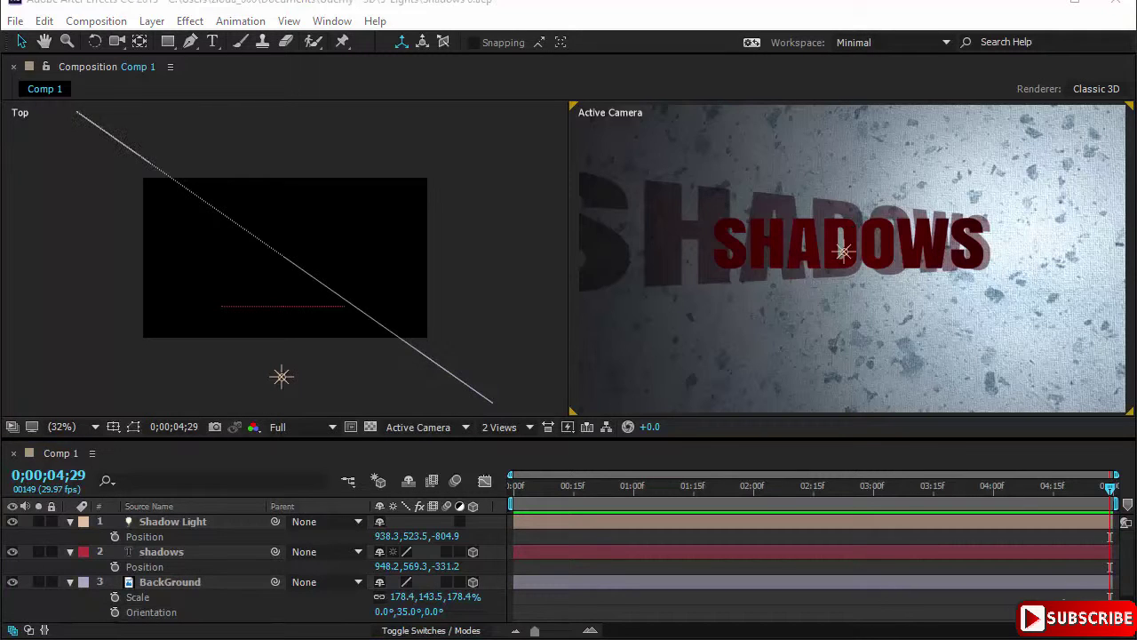
Step: Set the BackGround layer's Y orientation to 0° and its X orientation to 270° so it lies flat
left_click(409, 611)
type("0")
key("Return")
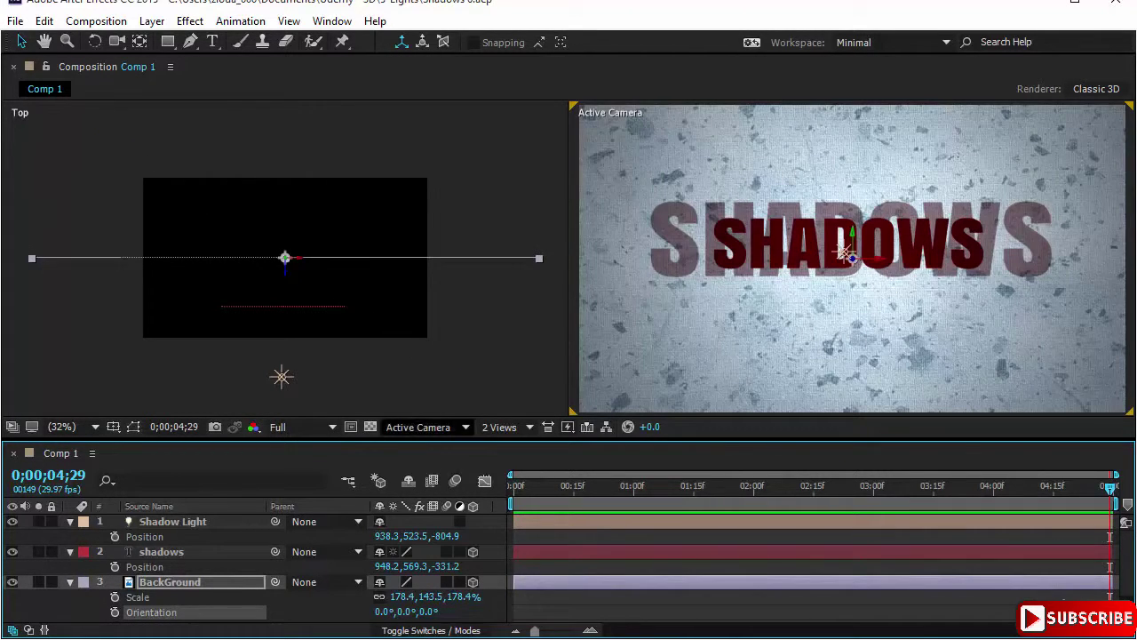
left_click(383, 612)
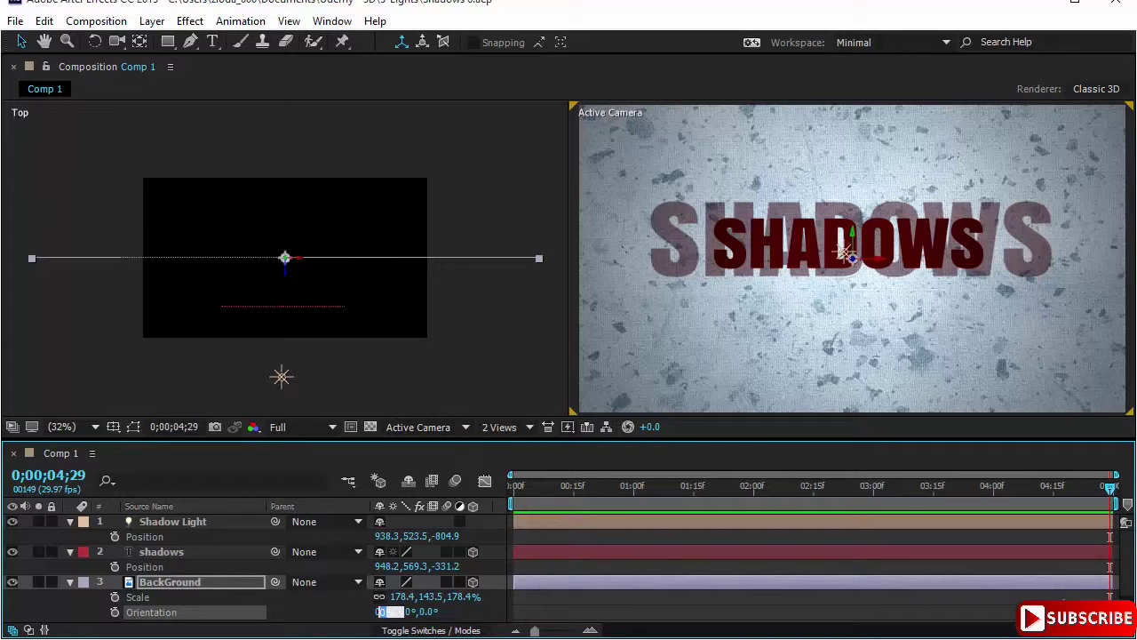
type("270")
key("Return")
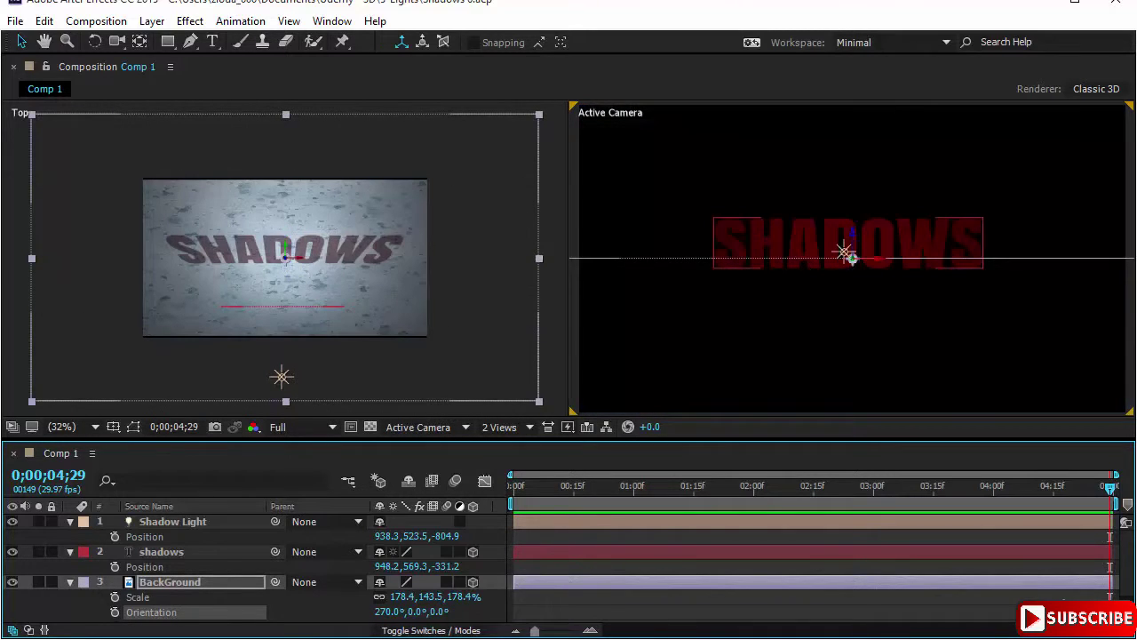
Step: Switch the Top view of the two-view layout to Left
left_click(422, 427)
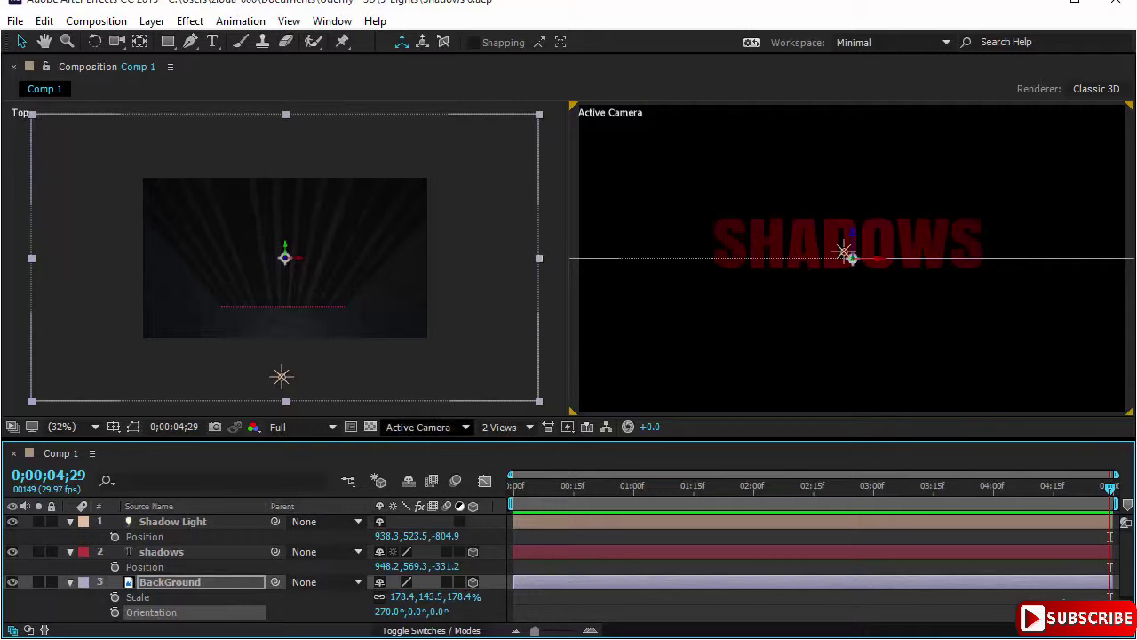
left_click(421, 282)
left_click(422, 427)
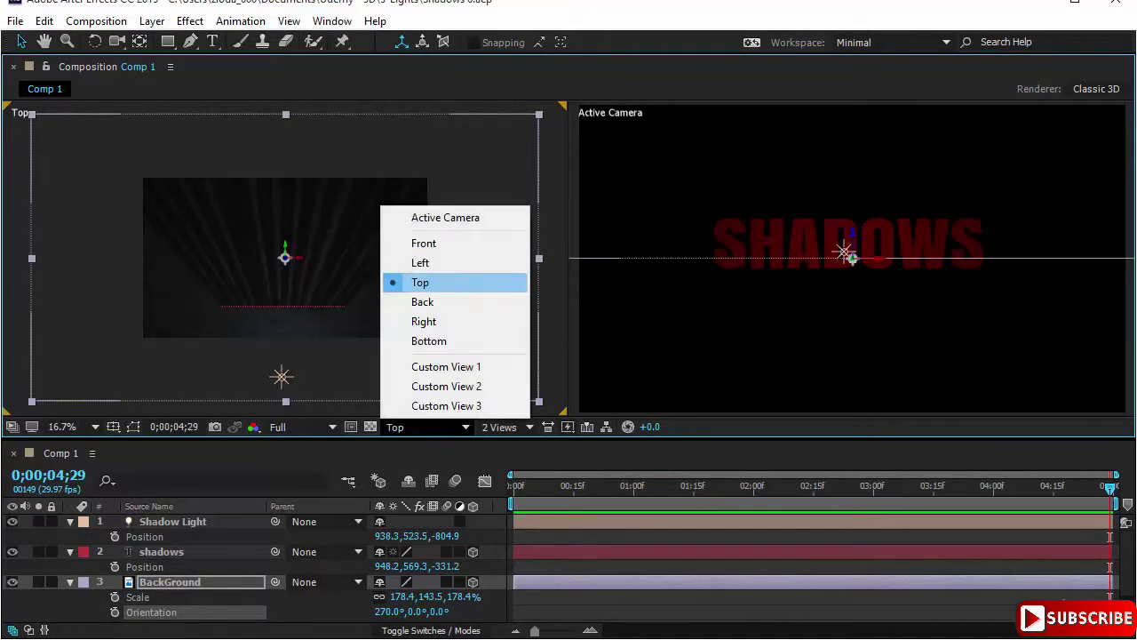
left_click(420, 262)
Step: Lower the flat BackGround layer beneath the text as a floor and stretch its Y scale to about 1047.4%
left_click_drag(853, 272, 859, 368)
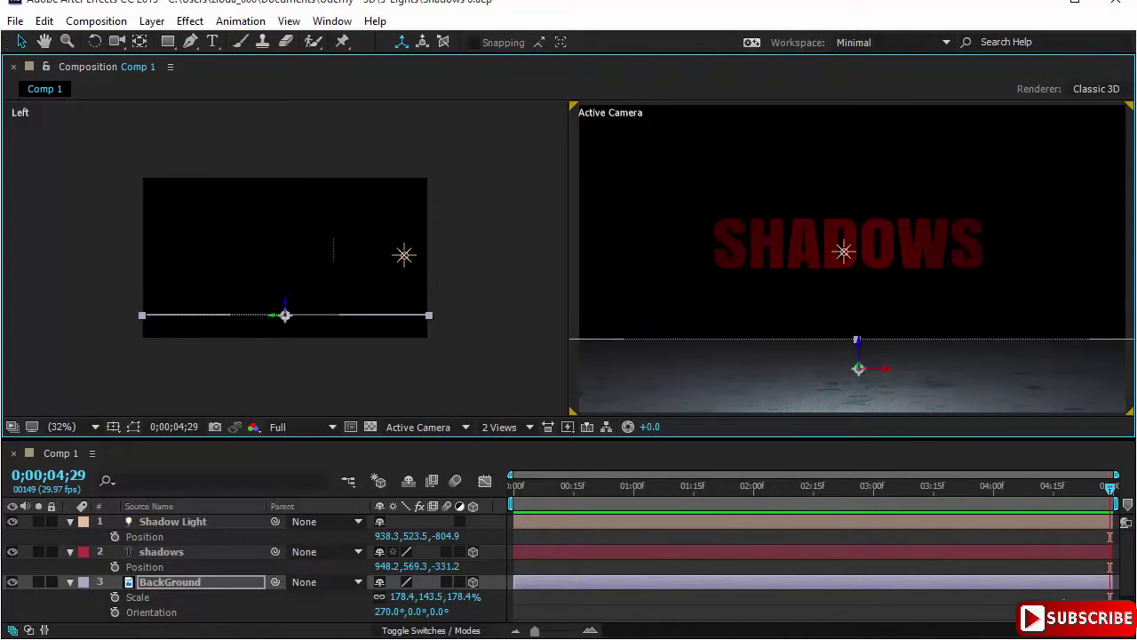
left_click_drag(431, 597, 1124, 597)
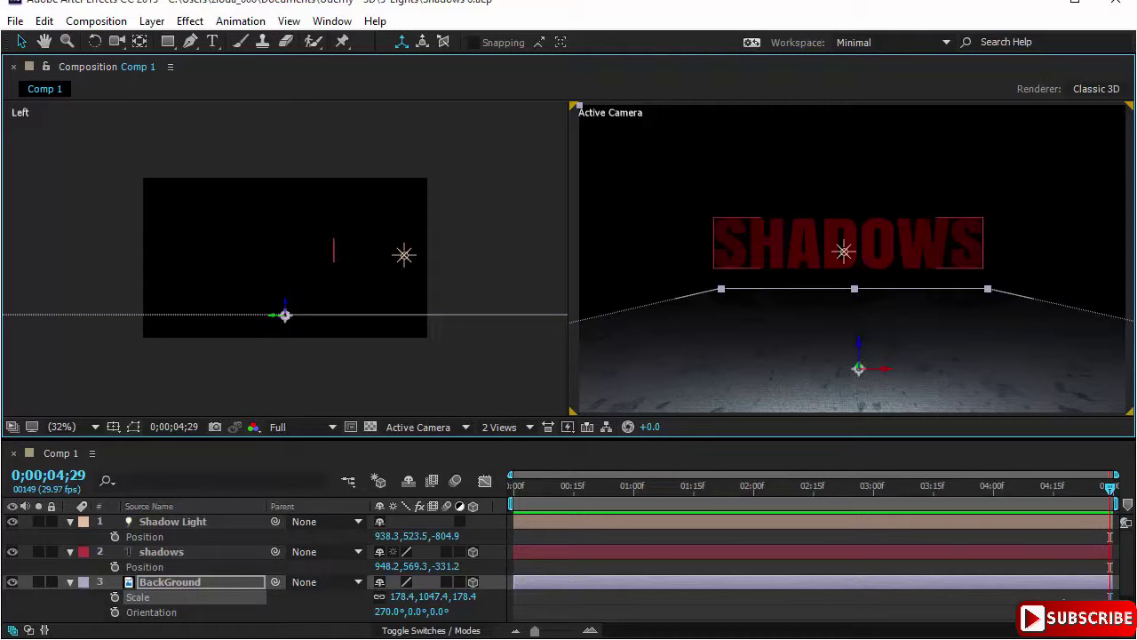
Step: Lower the shadows text toward the floor to about X 956, Y 774, and move Shadow Light to about Y 686, Z -1117
left_click_drag(848, 244, 853, 294)
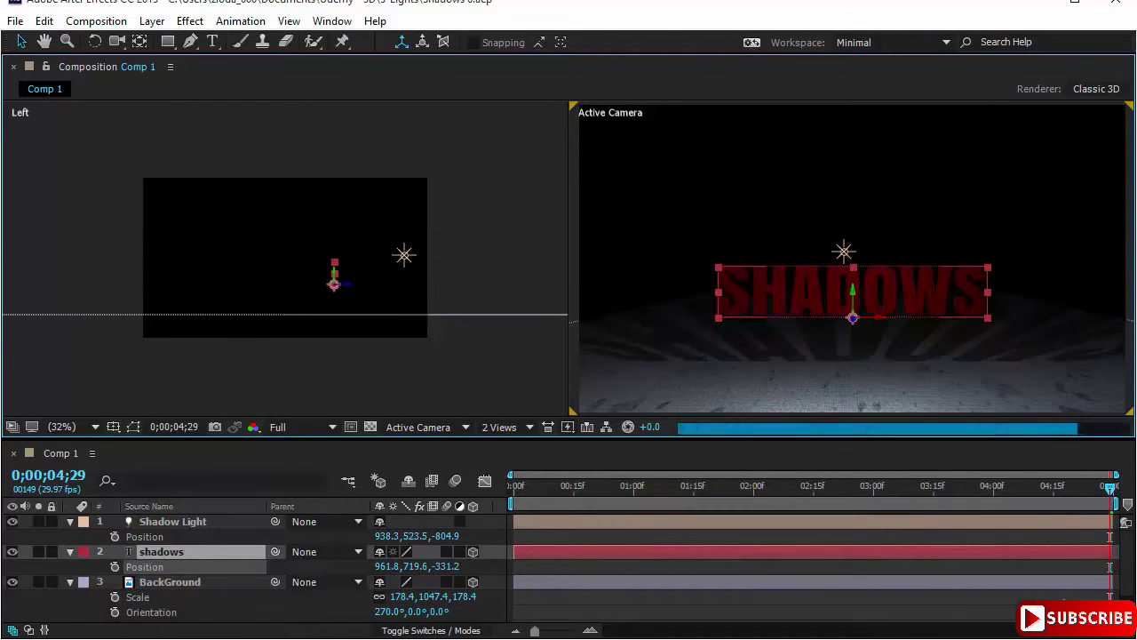
left_click_drag(856, 353, 856, 371)
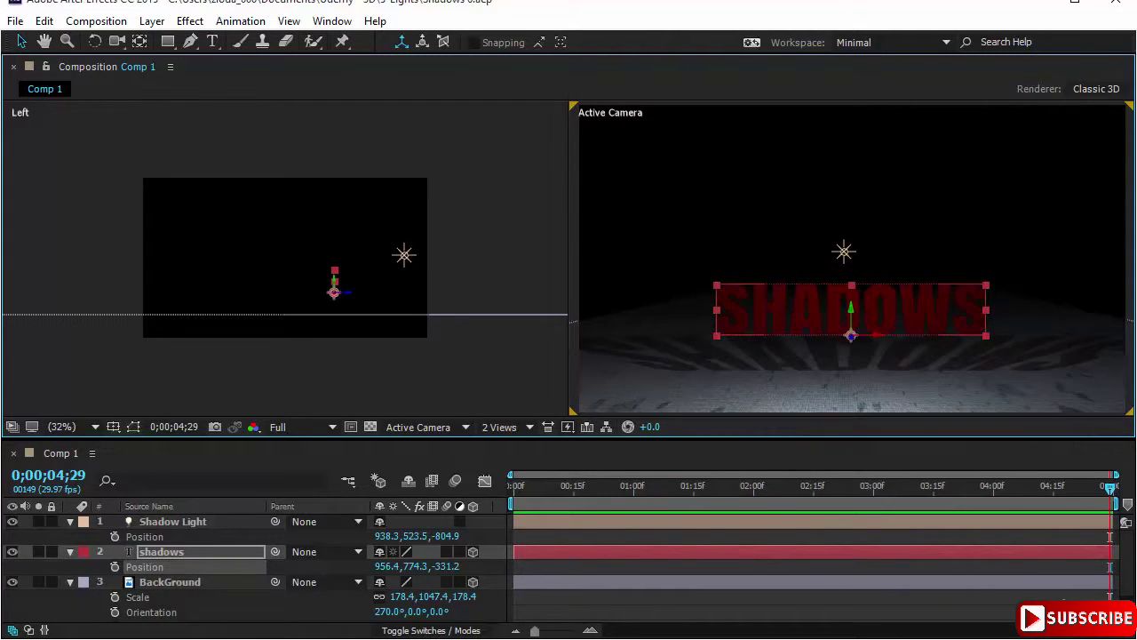
left_click_drag(403, 255, 450, 279)
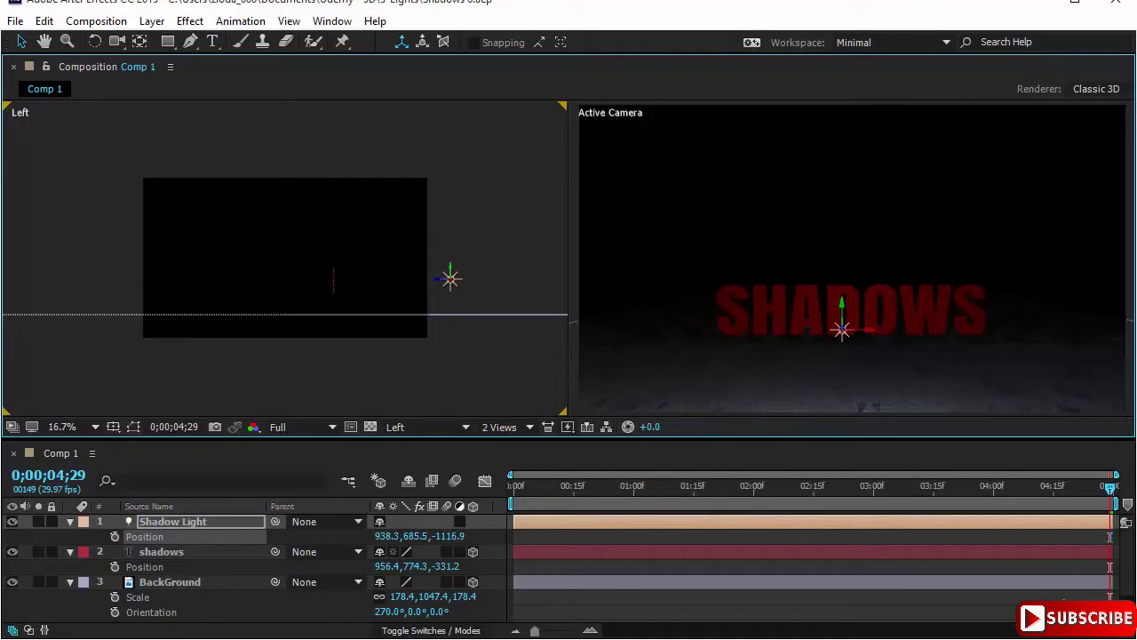
Step: Add a new two-node camera with the 35mm preset, named Camera 1
left_click(173, 521)
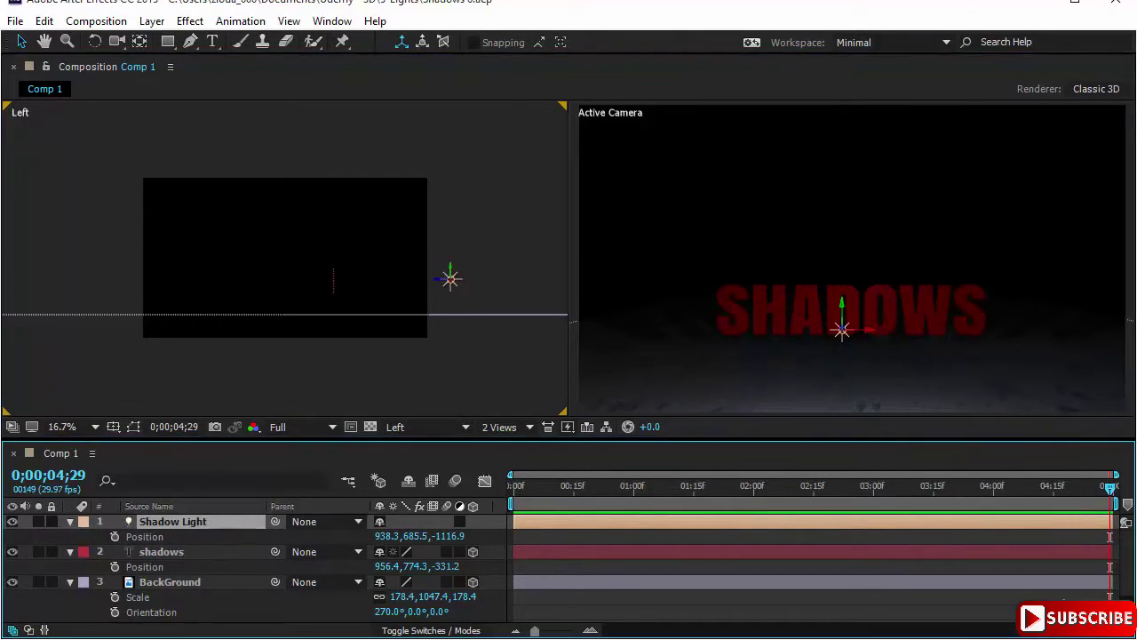
left_click(151, 20)
mouse_move(214, 10)
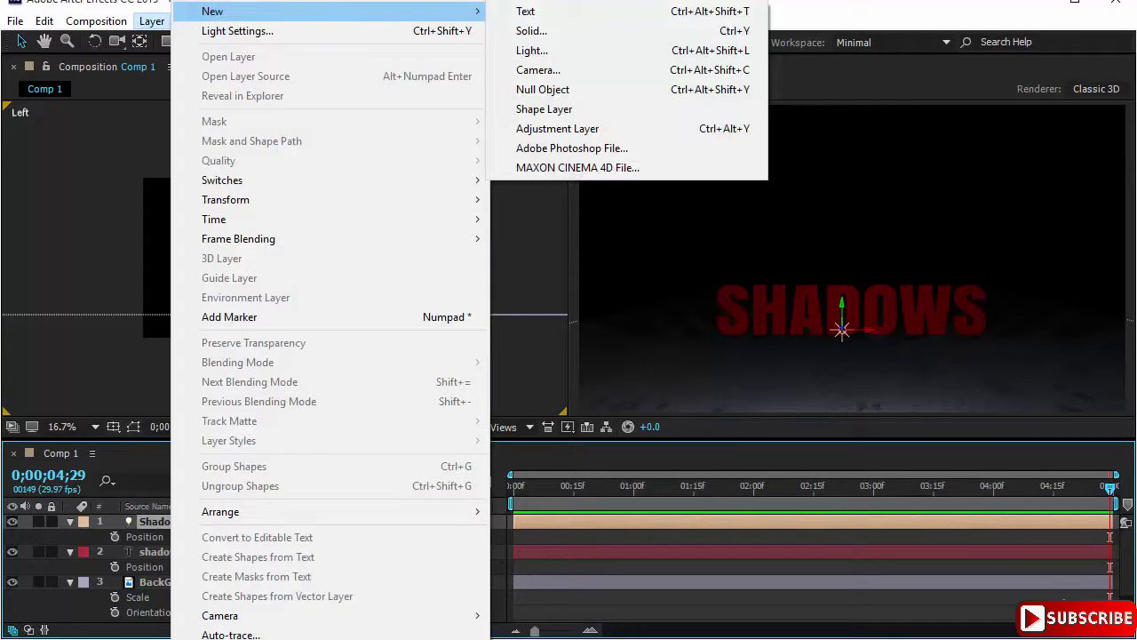
left_click(538, 69)
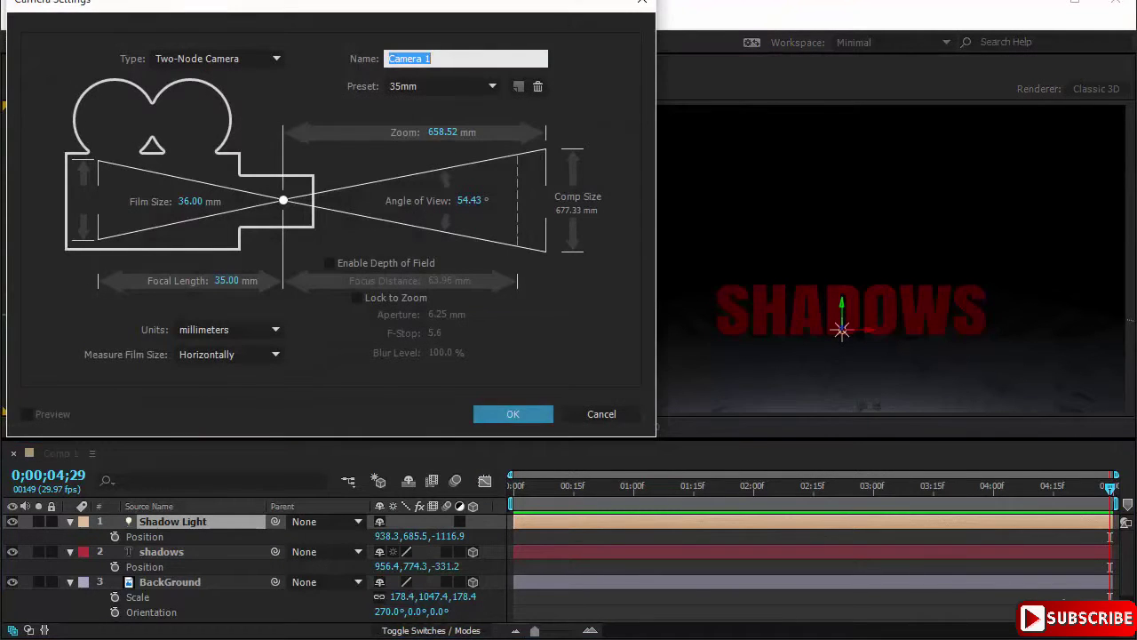
key("Return")
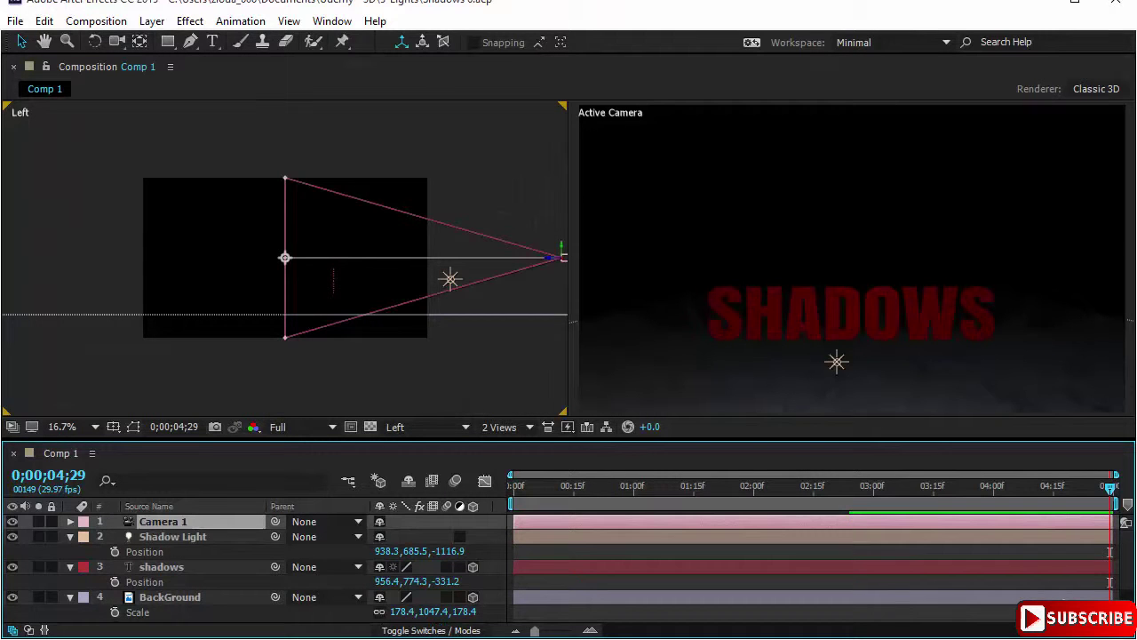
Step: In the Left view, raise Camera 1 and move its point of interest lower and farther behind the text
left_click_drag(561, 246, 561, 181)
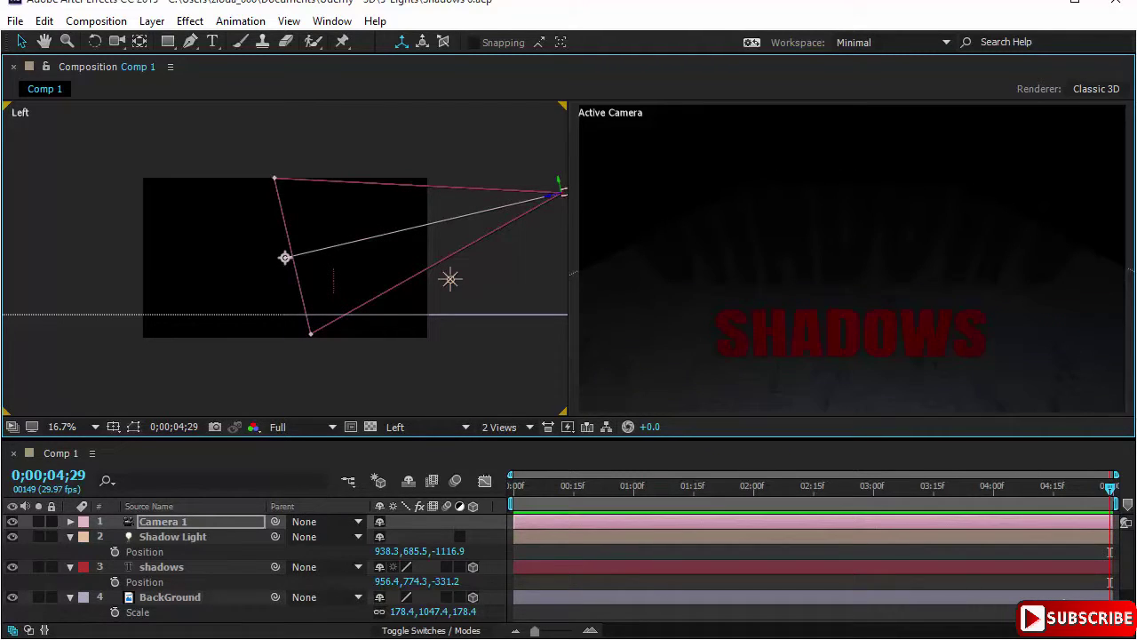
left_click_drag(284, 258, 175, 289)
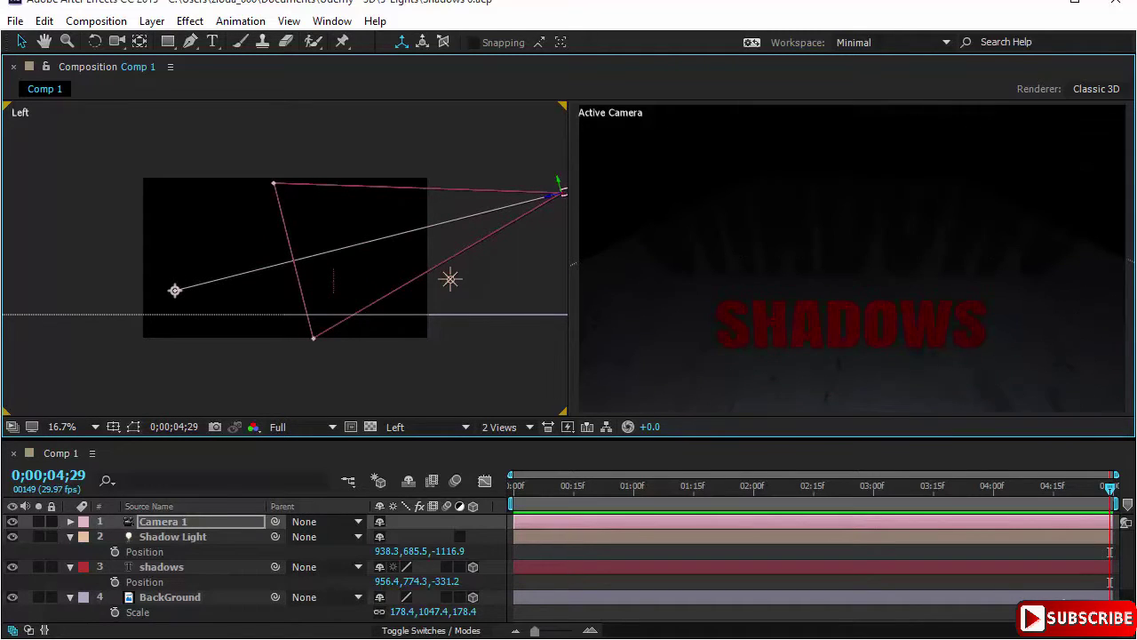
Step: In the Left view, move Shadow Light up and back to about Y 476, Z -1543, and raise it slightly more
left_click(450, 279)
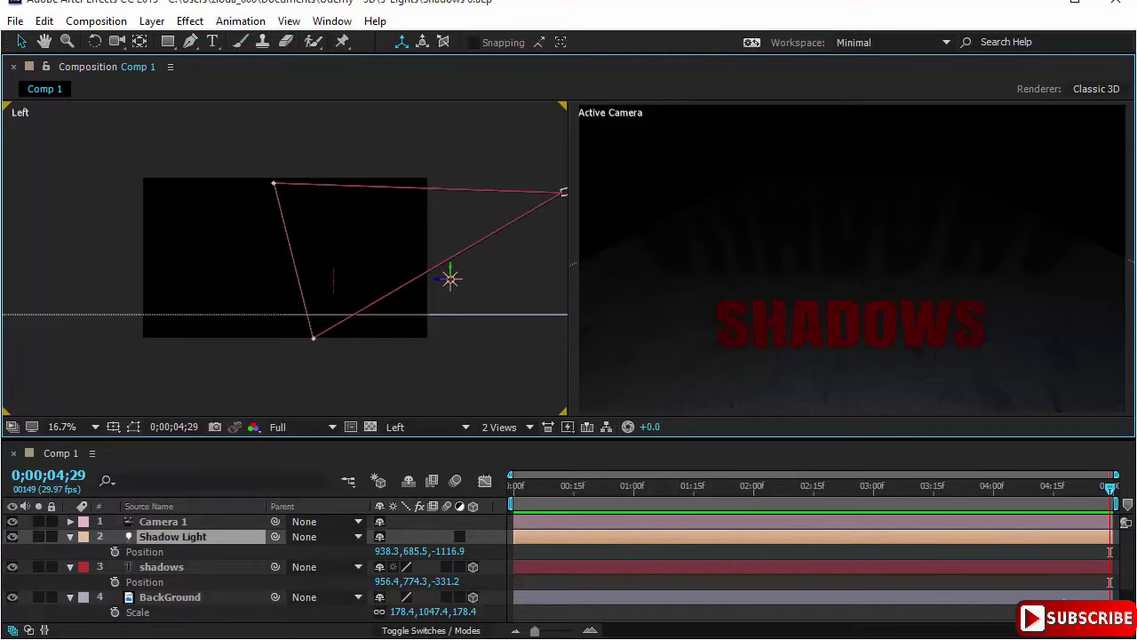
left_click_drag(450, 279, 514, 249)
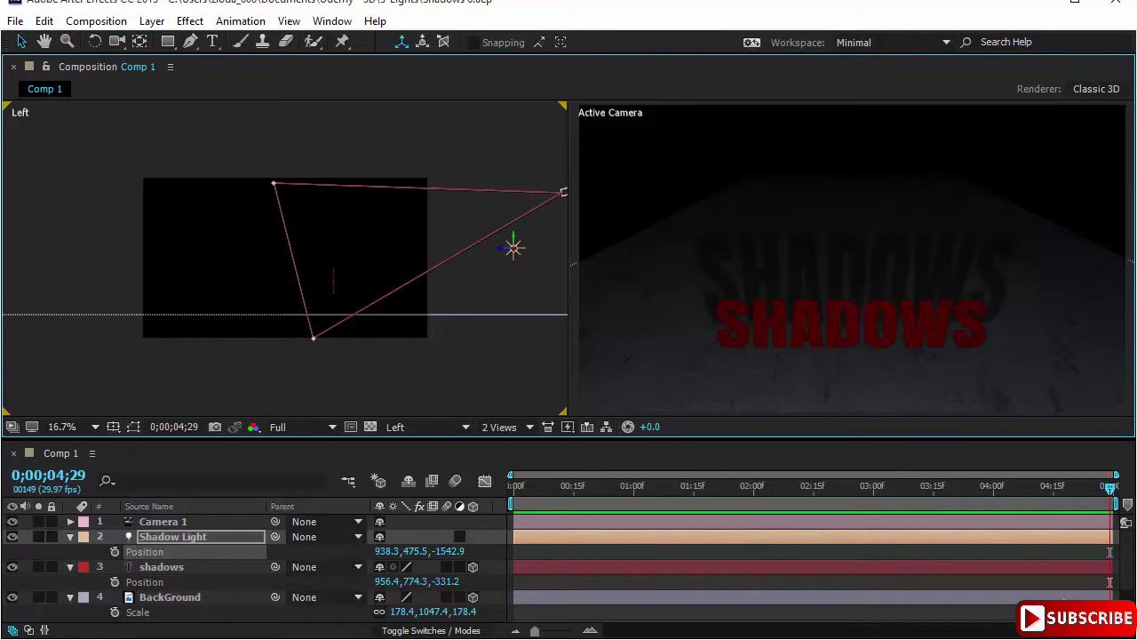
left_click_drag(513, 248, 512, 237)
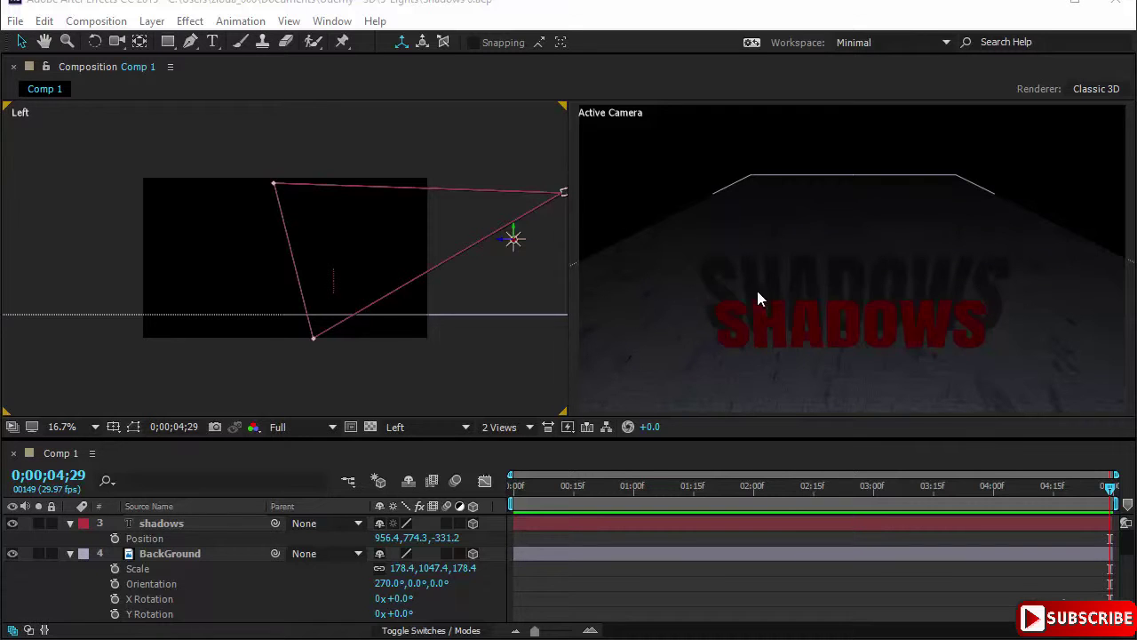
Step: Add a new ambient light named Light 1 with an intensity of 15%
left_click(151, 21)
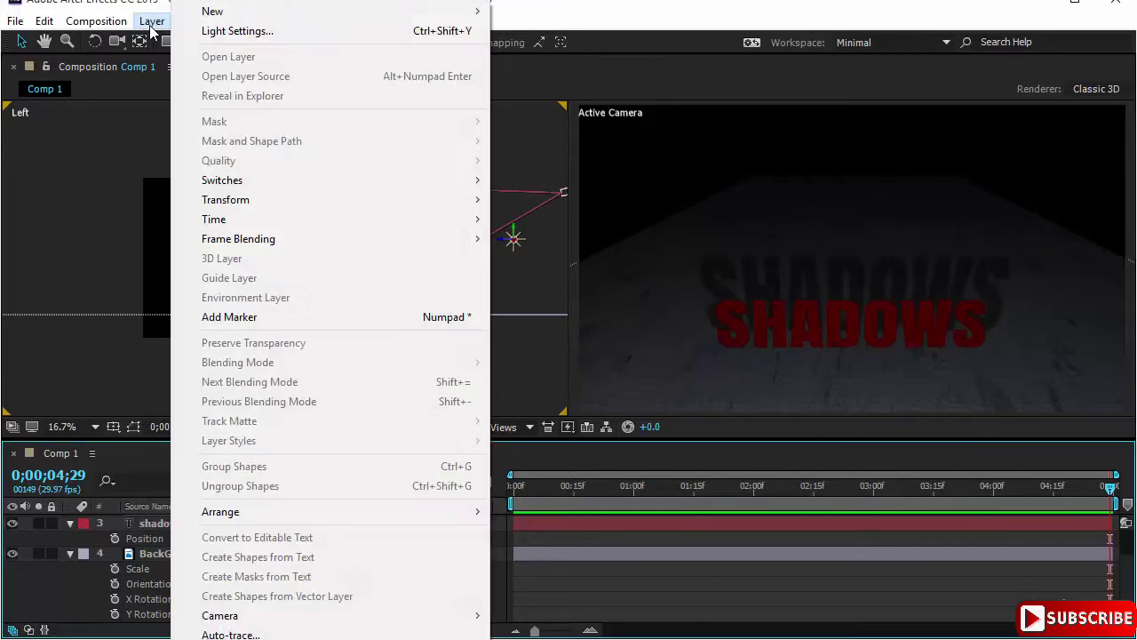
mouse_move(204, 11)
left_click(633, 51)
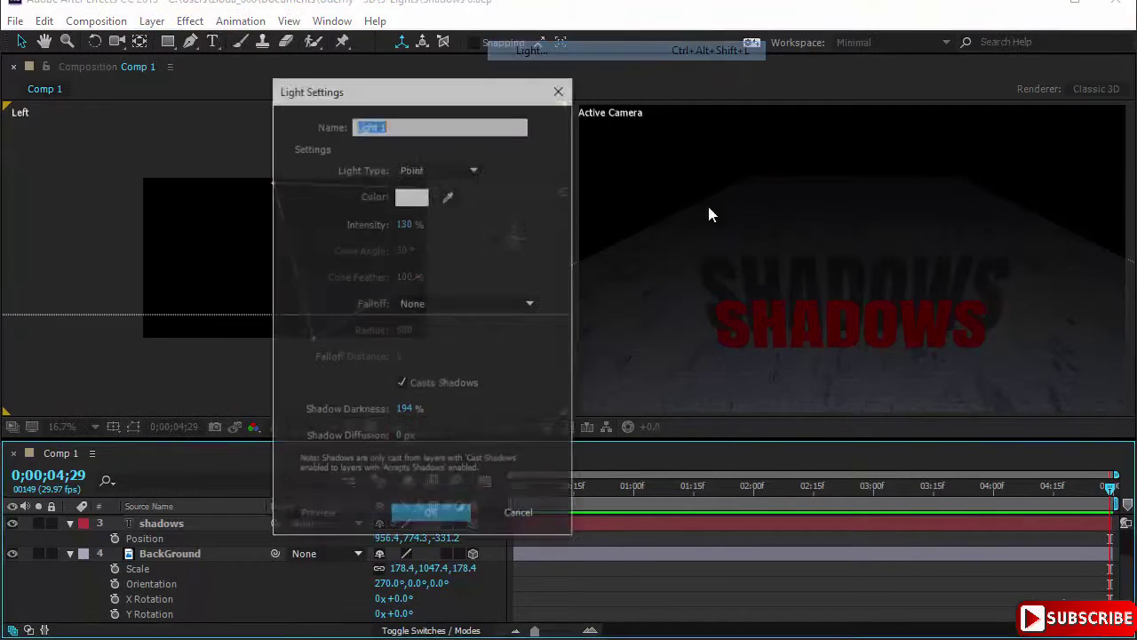
left_click(464, 173)
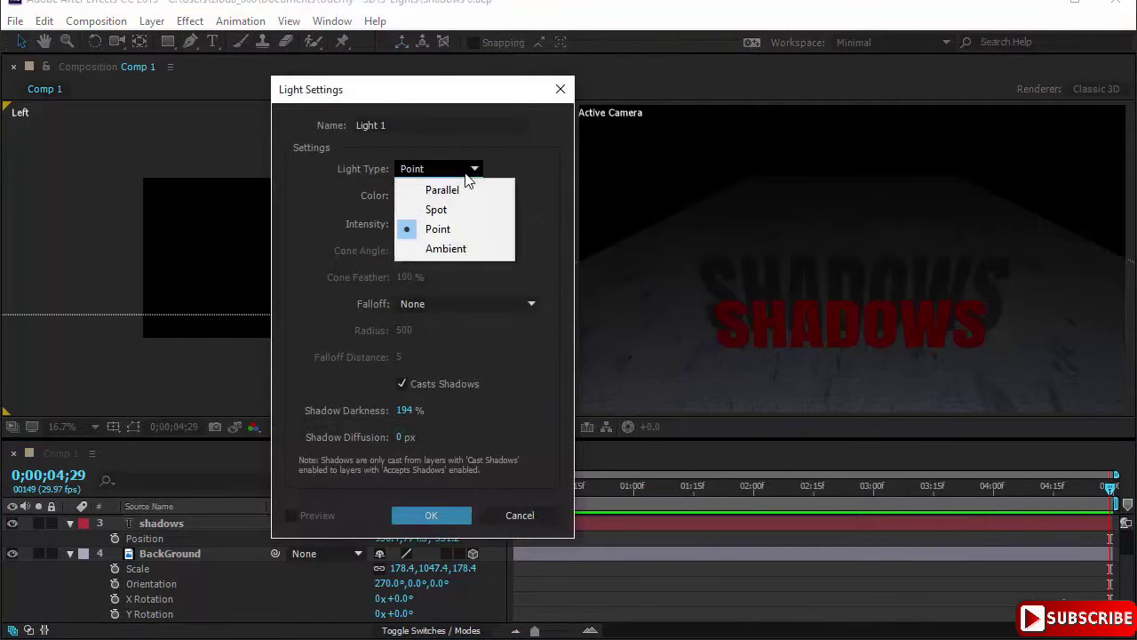
left_click(465, 249)
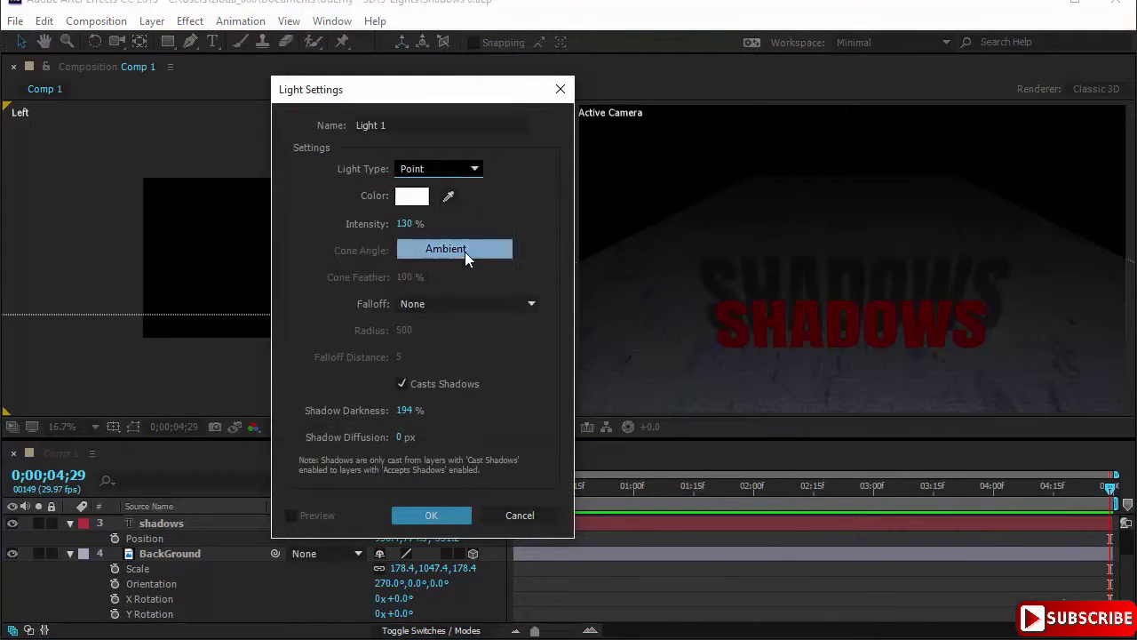
left_click(412, 227)
type("15")
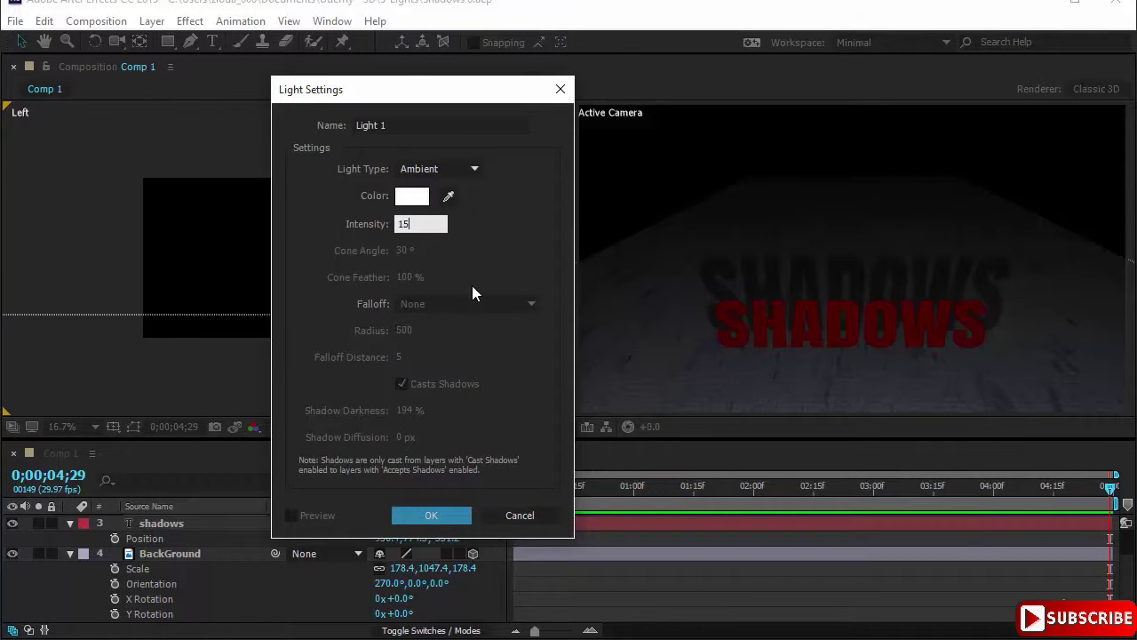
left_click(435, 515)
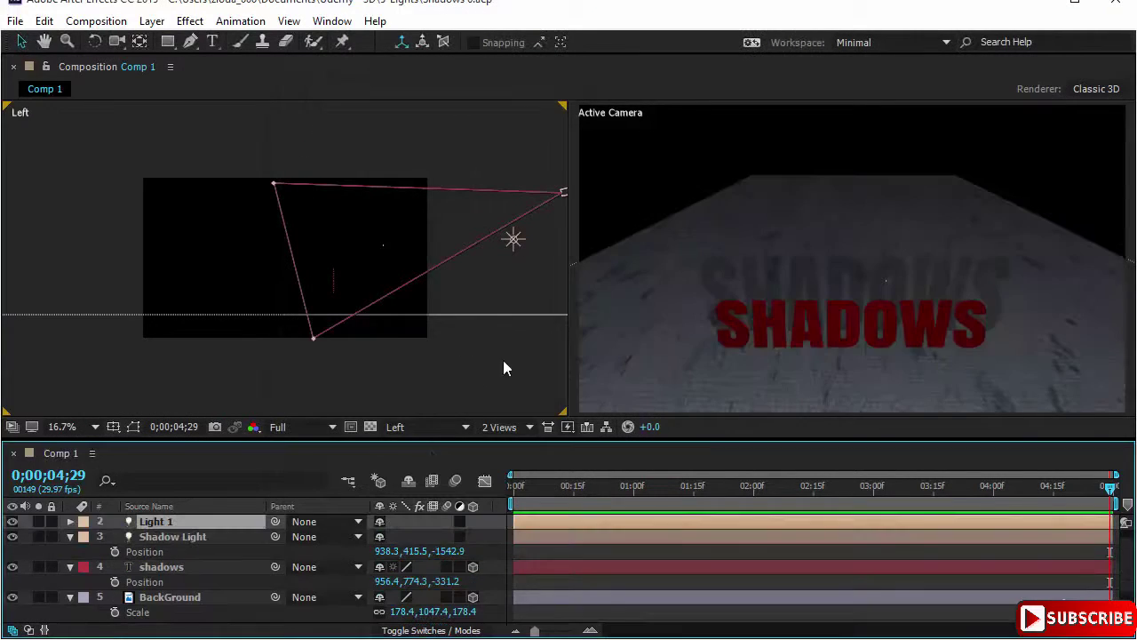
Step: Set Shadow Light's shadow darkness to 268% and its shadow diffusion to 15 px
double_click(183, 536)
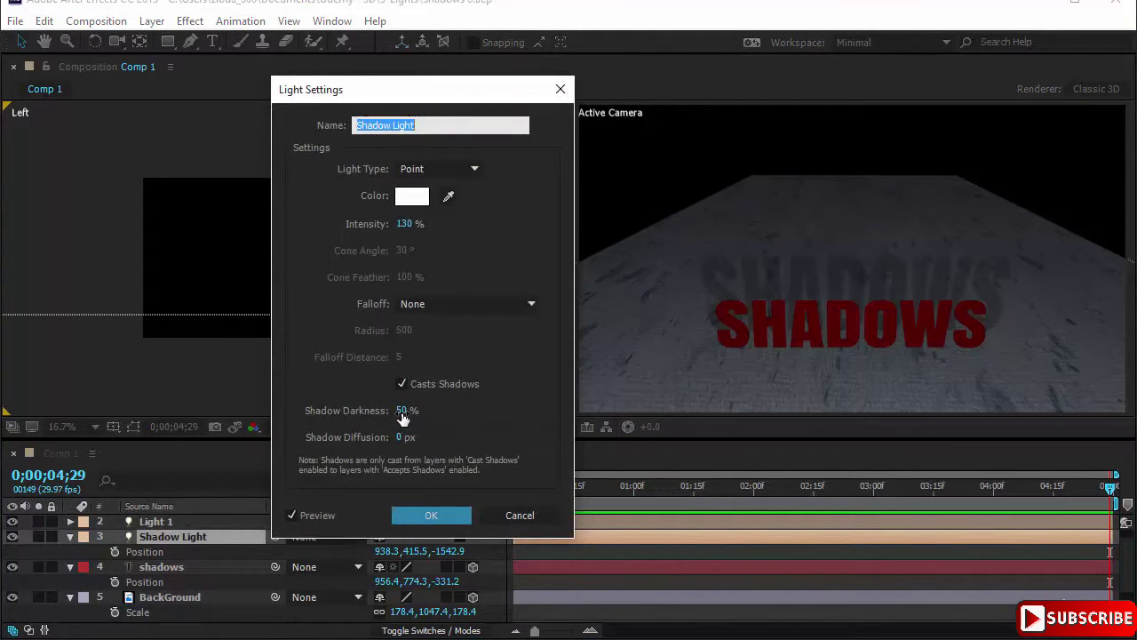
left_click_drag(402, 418, 511, 414)
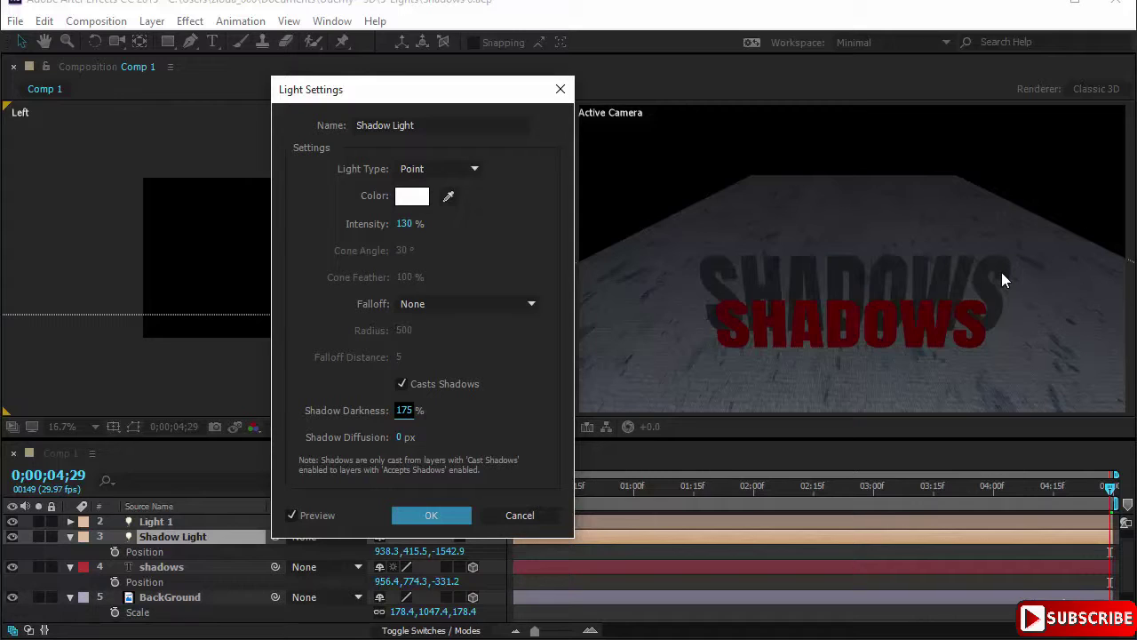
left_click_drag(406, 414, 500, 416)
left_click_drag(399, 442, 407, 437)
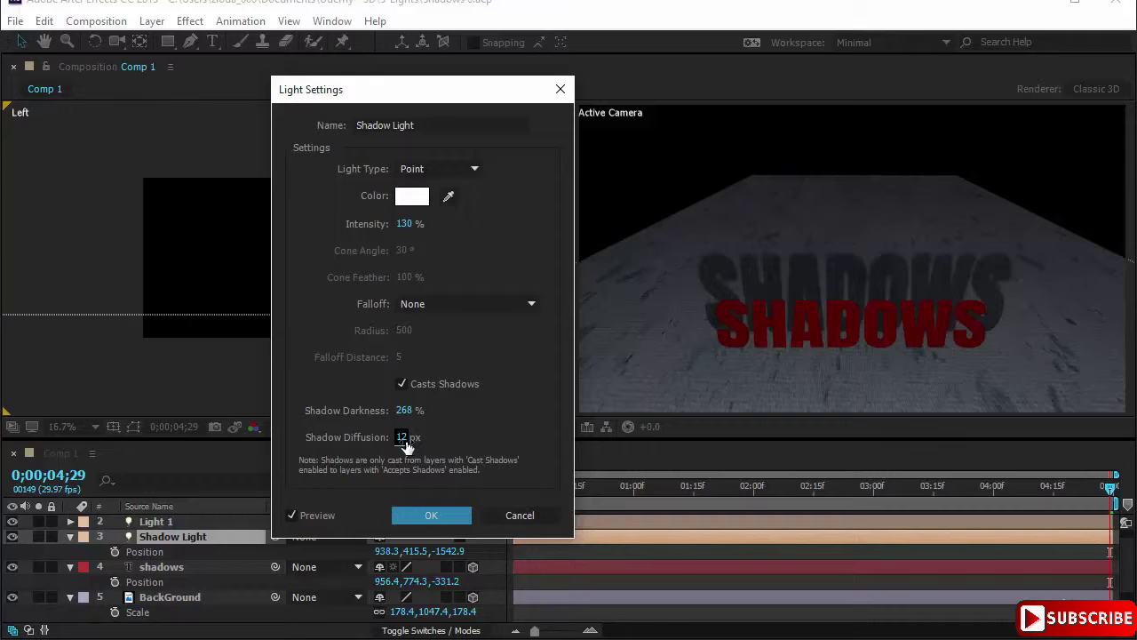
left_click(405, 439)
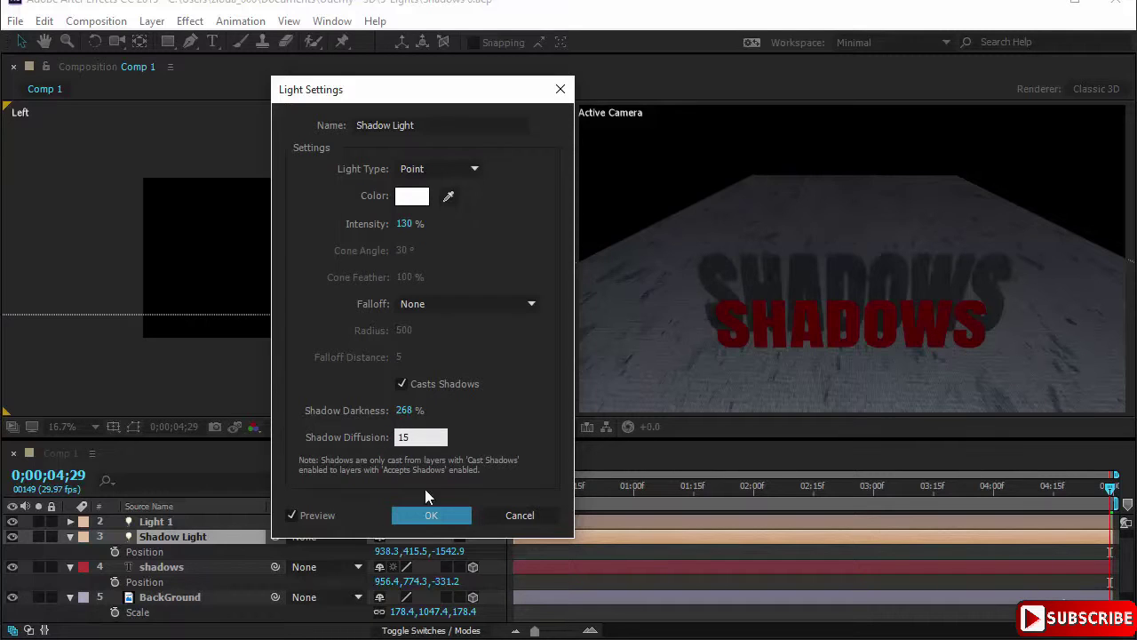
key("Return")
Step: Try shadow diffusion values of 45 px and 30 px on Shadow Light
left_click_drag(399, 439, 430, 437)
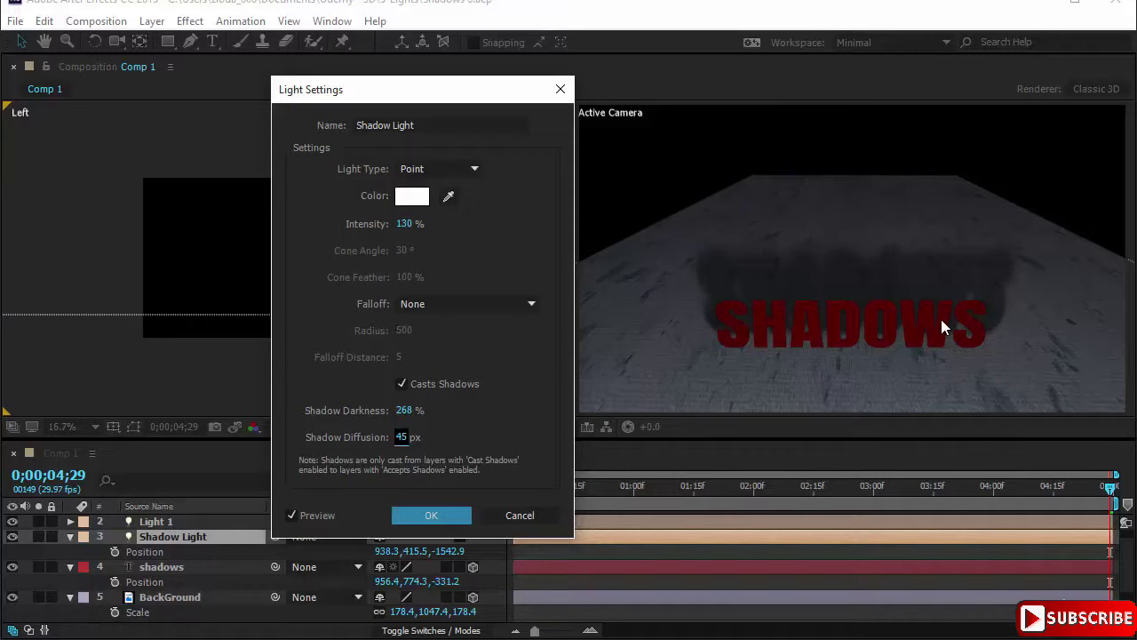
left_click(402, 438)
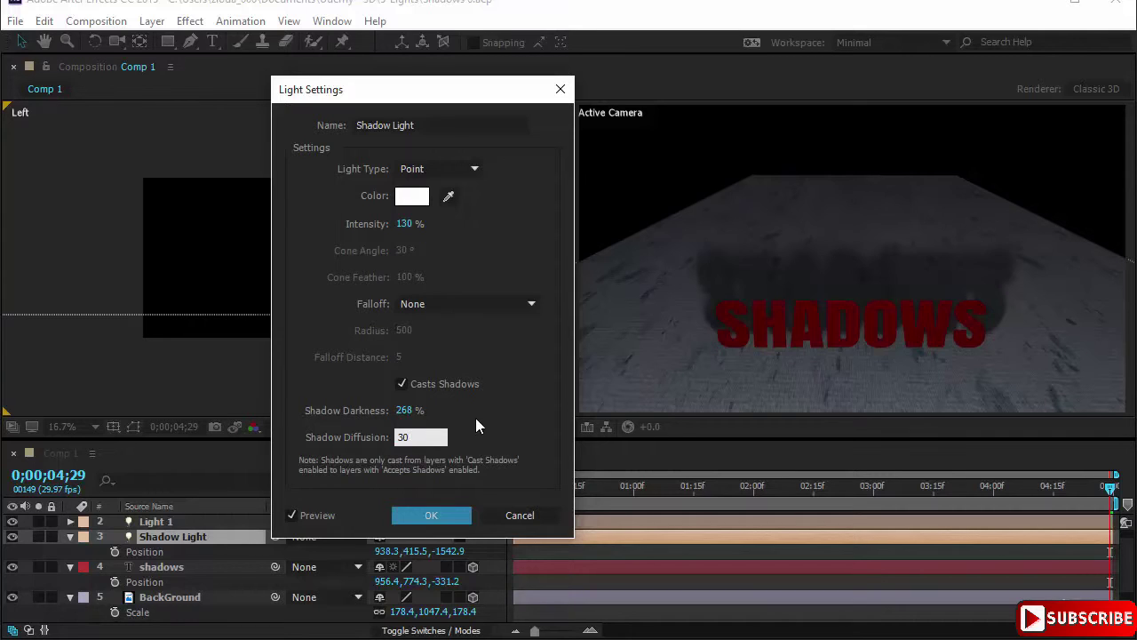
type("30")
key("Return")
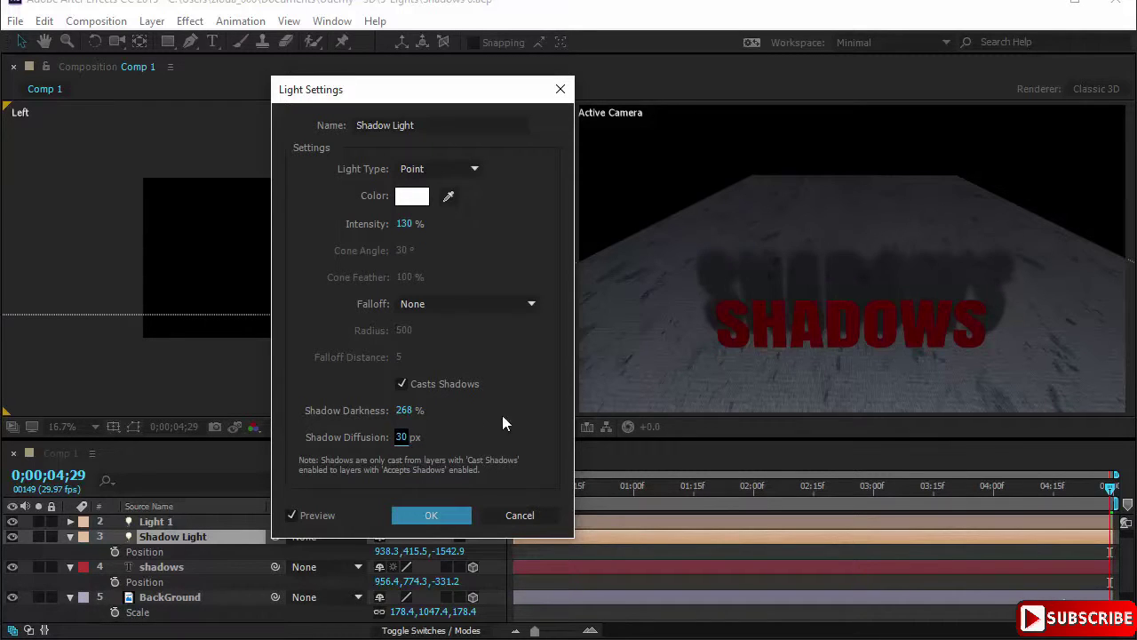
Step: Set Shadow Light's shadow diffusion to 15 px and apply the light settings
left_click(405, 438)
type("15")
left_click(431, 511)
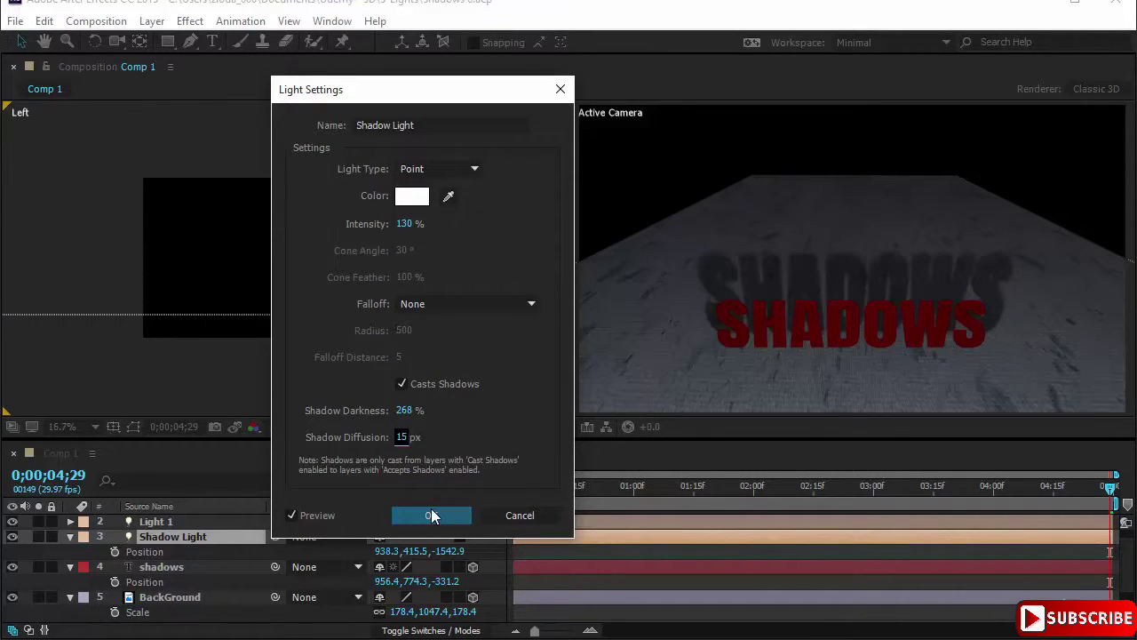
Step: Tilt the BackGround layer to an X orientation of 283° and enlarge its scale to about 410, 2409, 410%
left_click(225, 600)
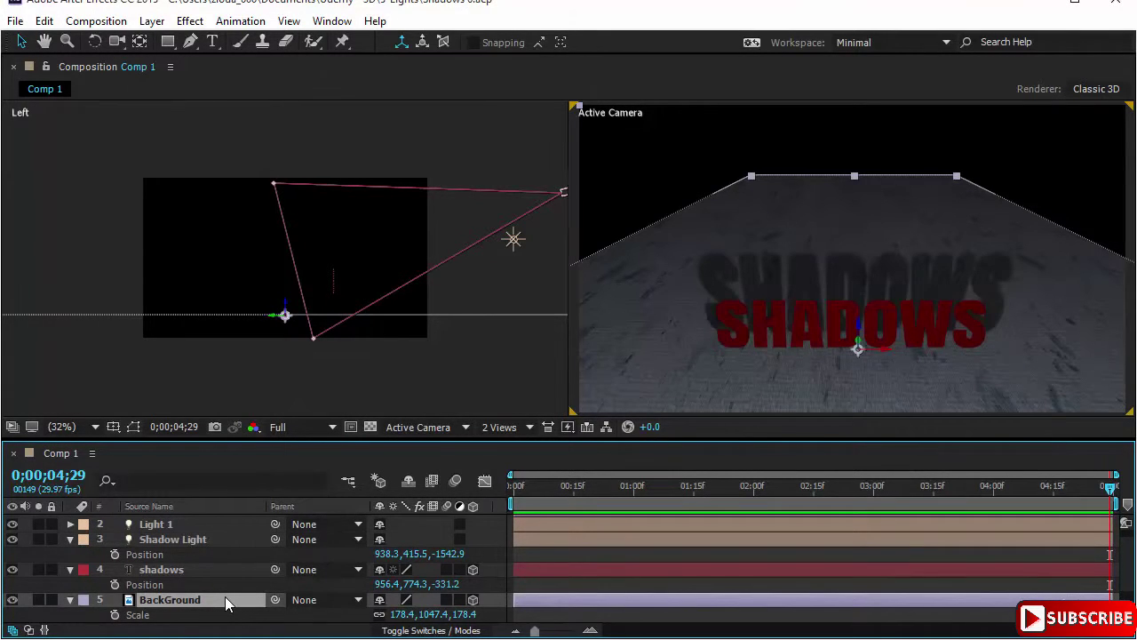
key("s")
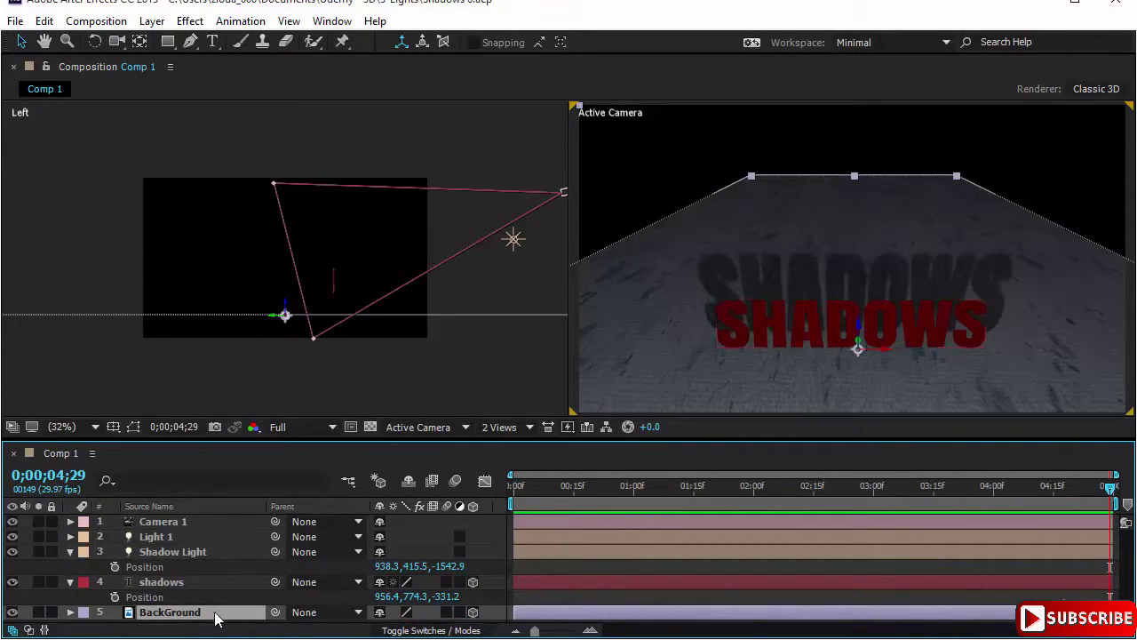
key("r")
left_click_drag(388, 616, 414, 618)
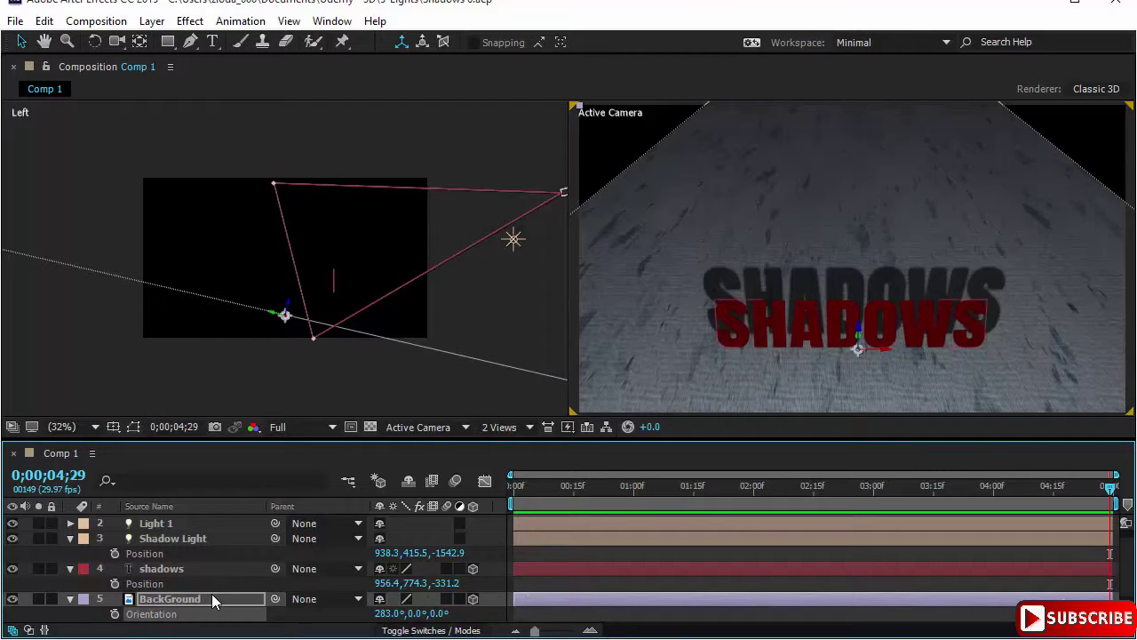
key("s")
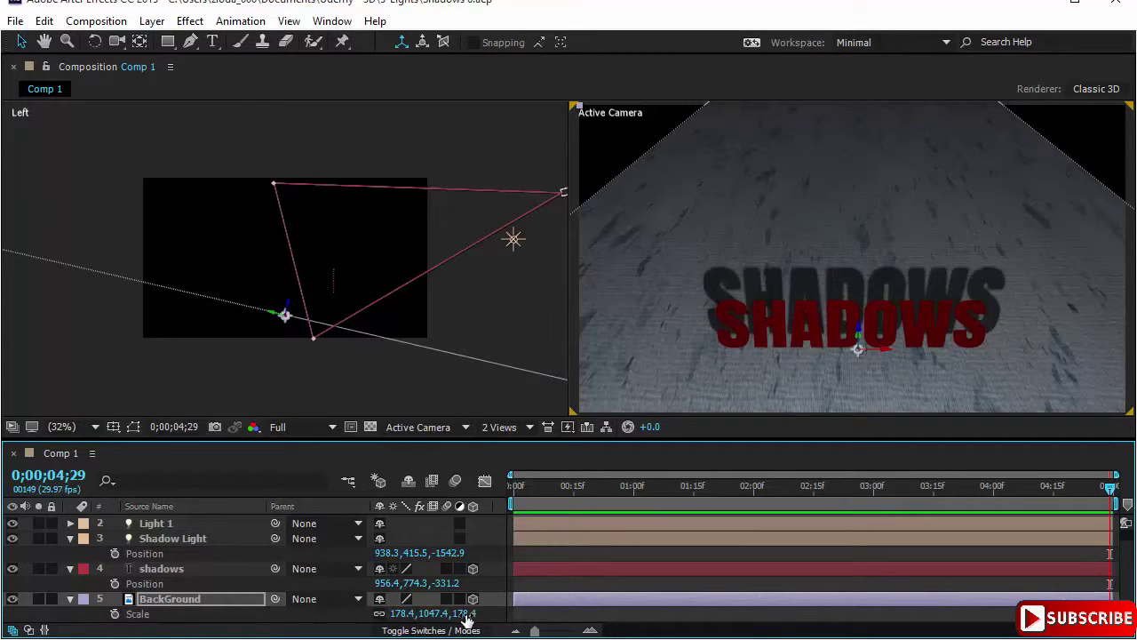
left_click_drag(467, 619, 675, 622)
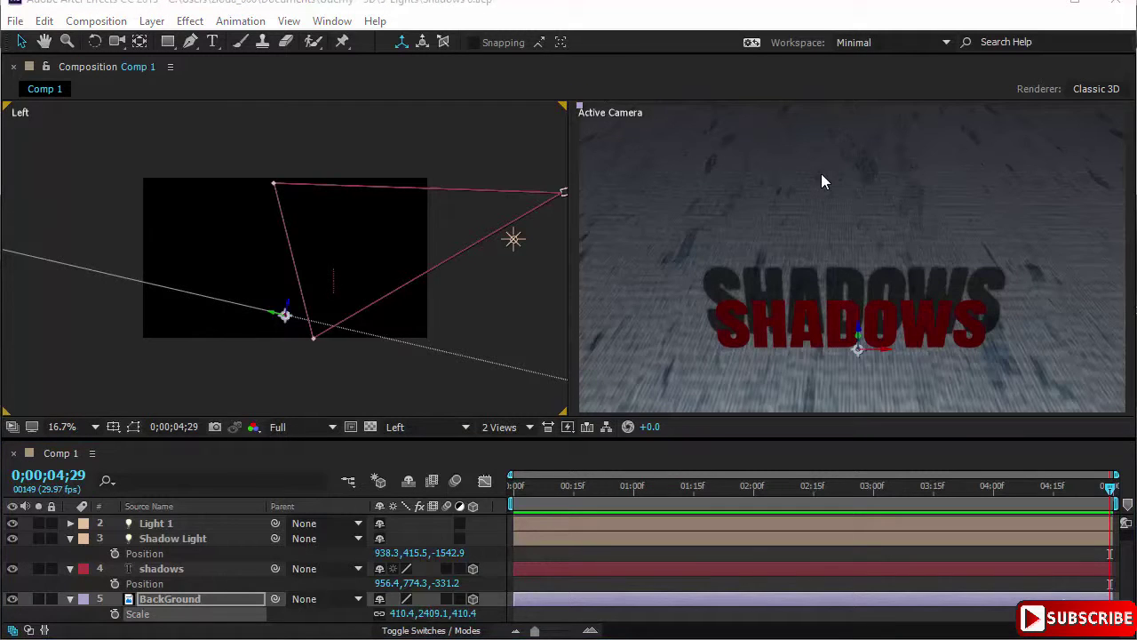
Step: In the Left view, move the shadows text onto the floor at about Y 924, Z -109, and Shadow Light to about Y 854, Z -1423
left_click(335, 286)
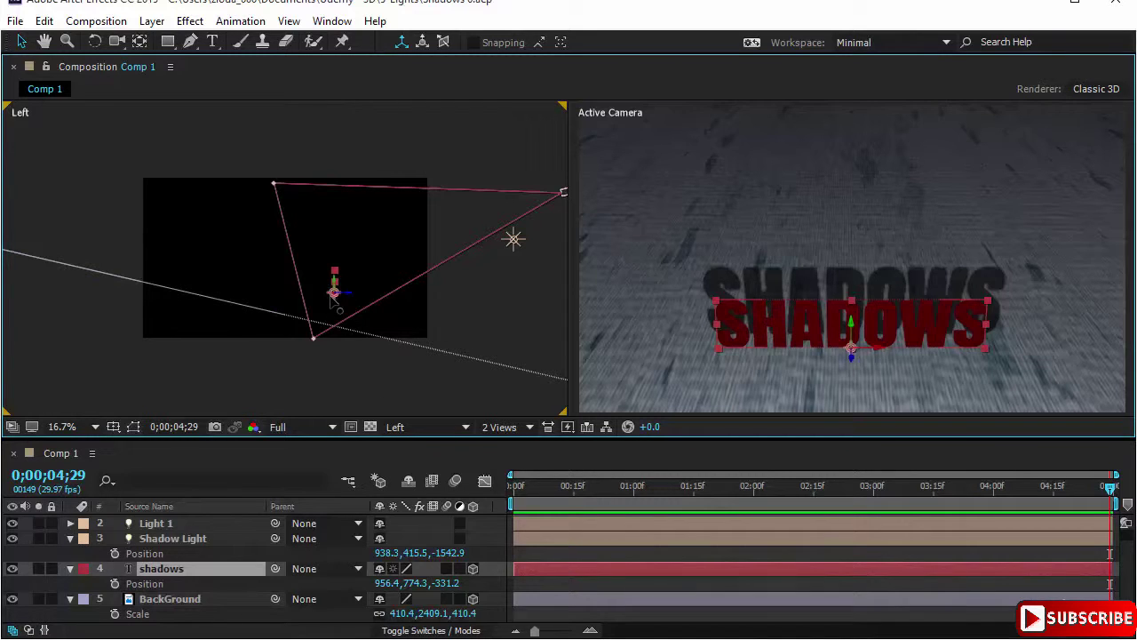
left_click_drag(331, 296, 298, 316)
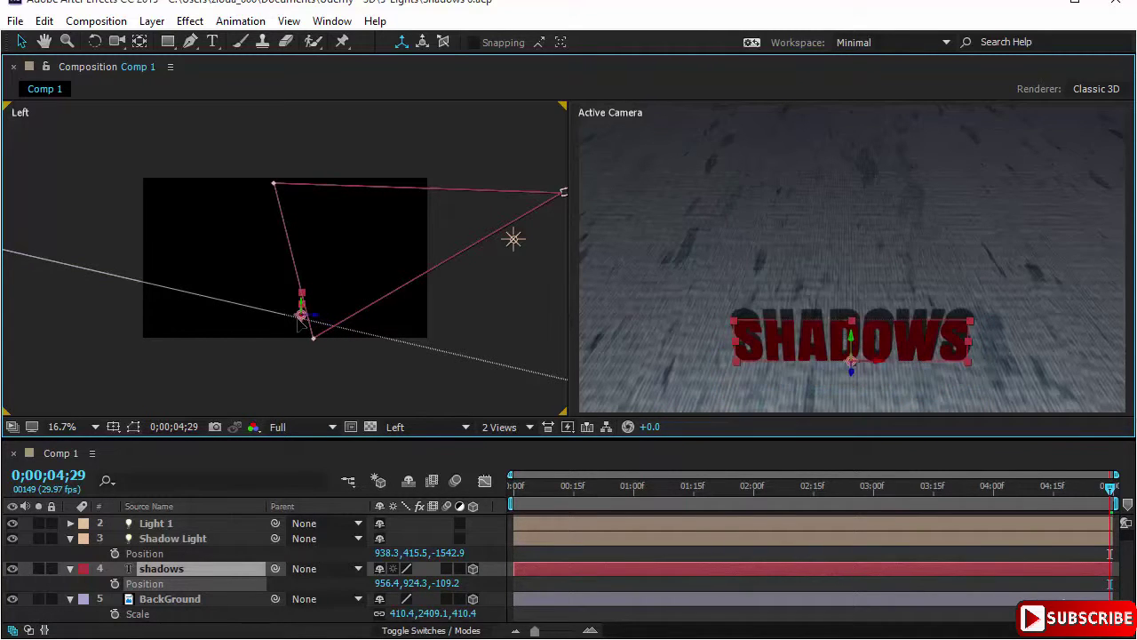
left_click(514, 238)
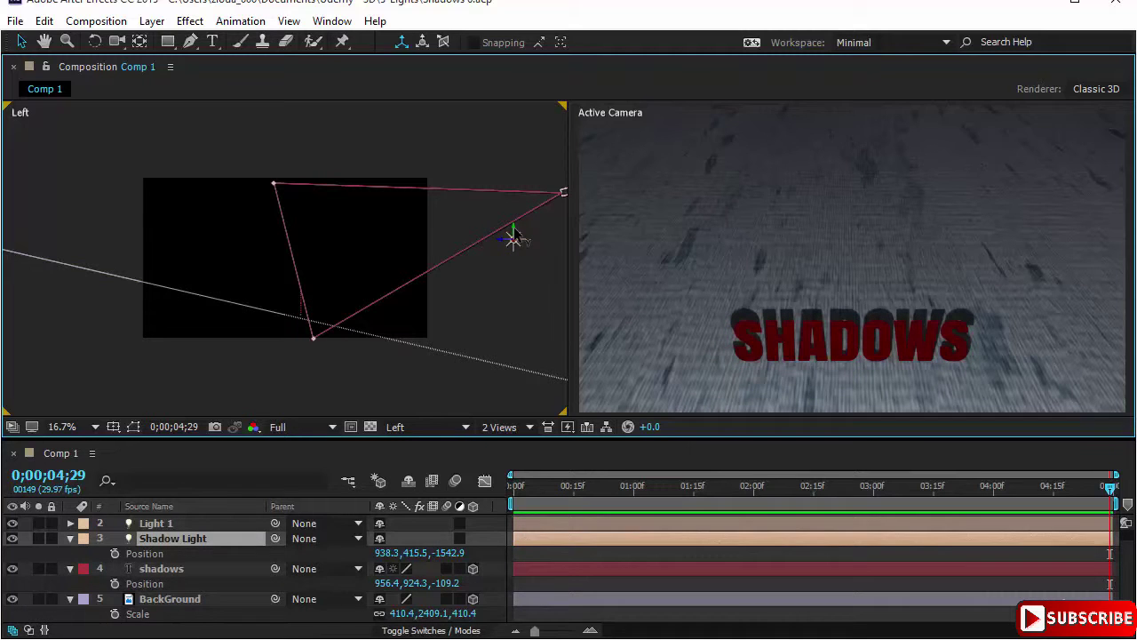
left_click_drag(514, 238, 515, 274)
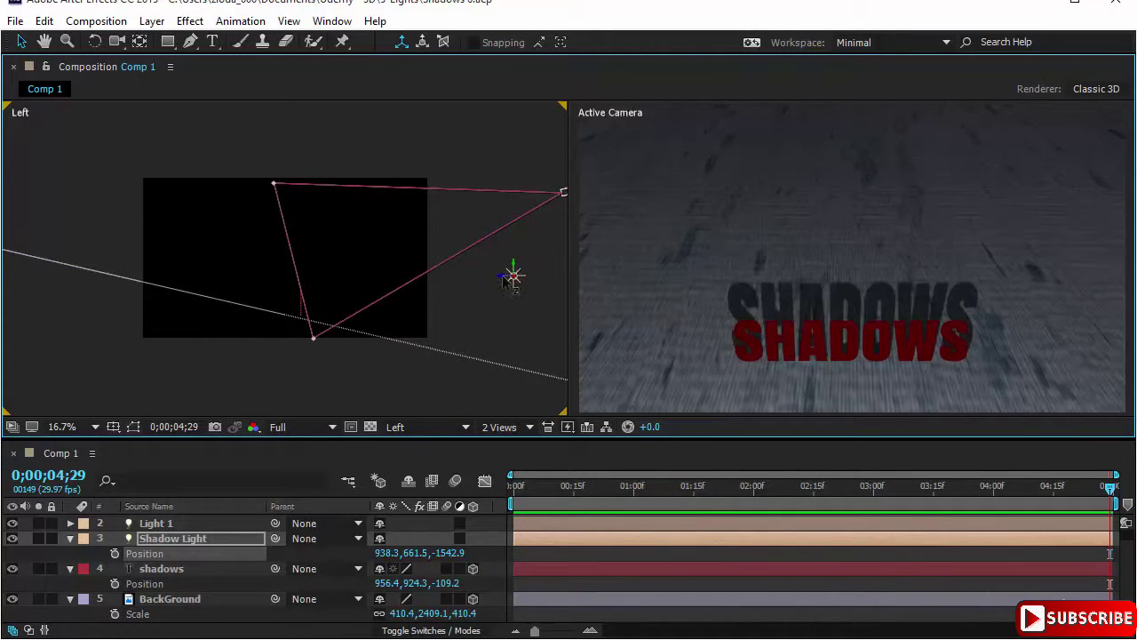
left_click_drag(503, 279, 494, 277)
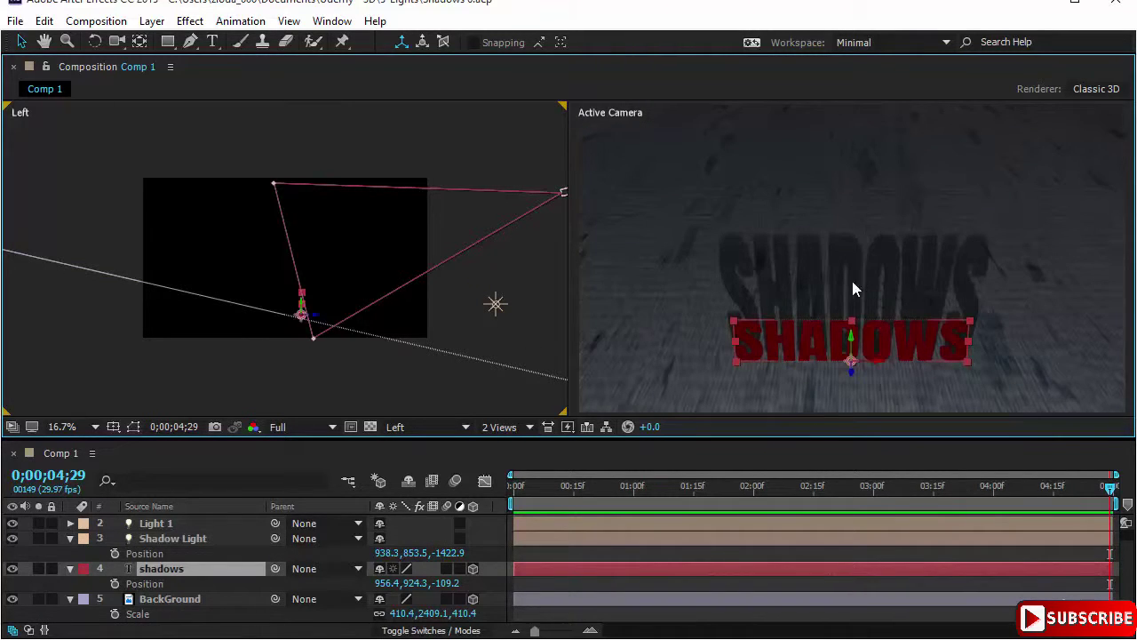
Step: Raise the shadows text off the floor to about X 947, Y 817, Z -82, and lower it to about Y 913
left_click_drag(824, 345, 821, 313)
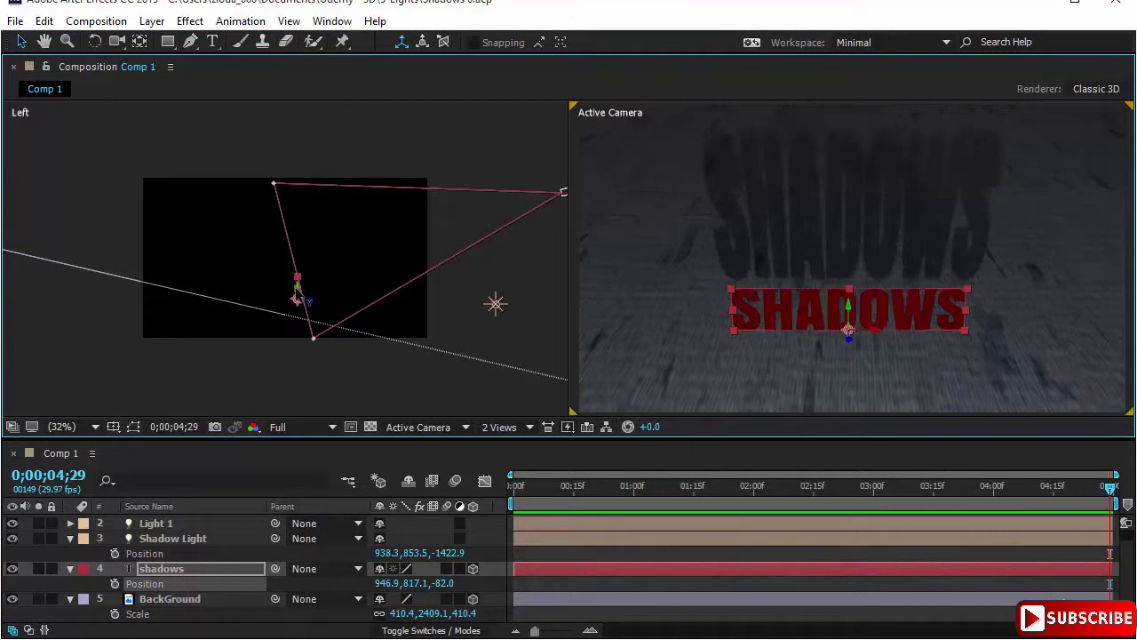
left_click_drag(299, 295, 300, 309)
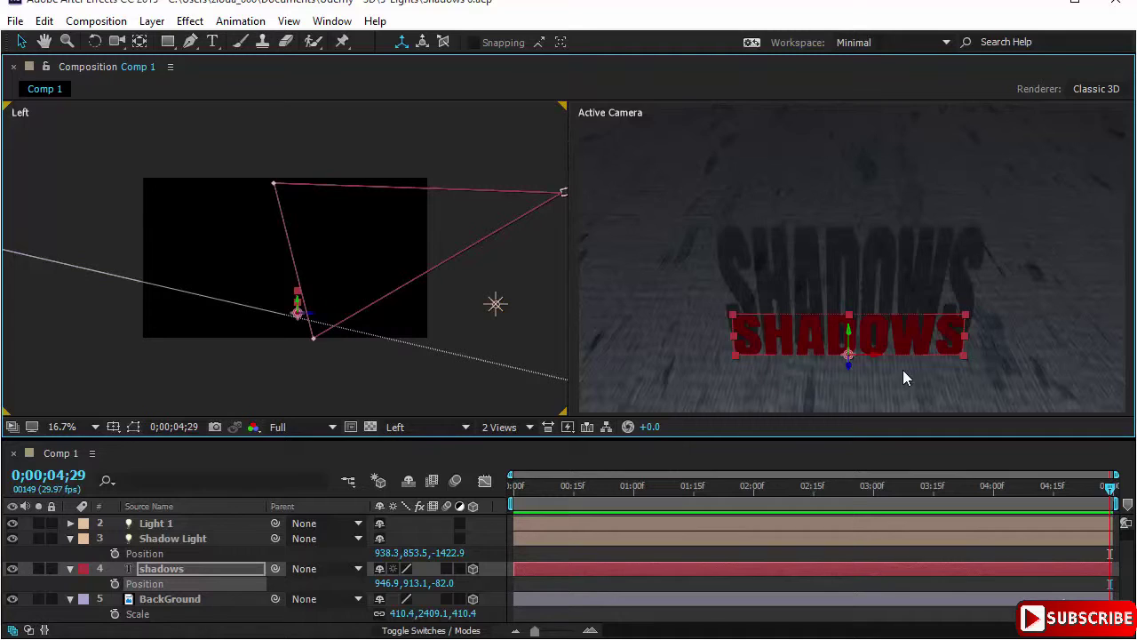
left_click(302, 359)
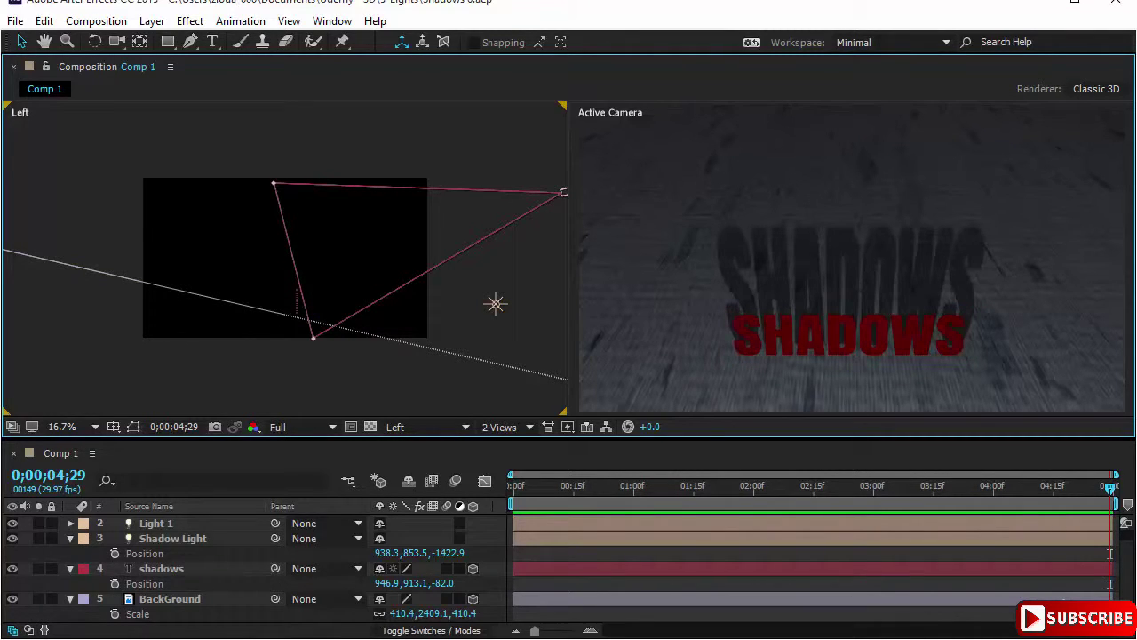